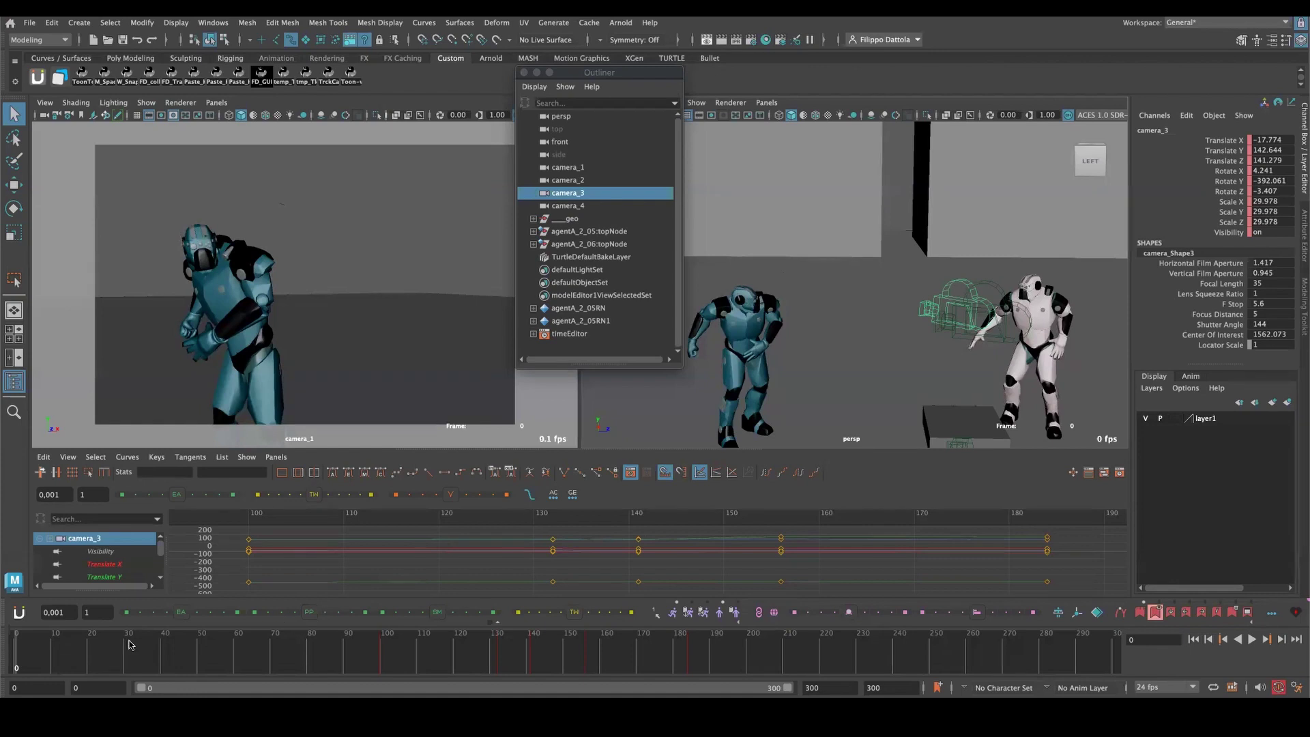
Play the robot fight animation and select all four scene cameras to examine their keyframes across the whole shot.
{"action": "key", "text": "alt+v"}
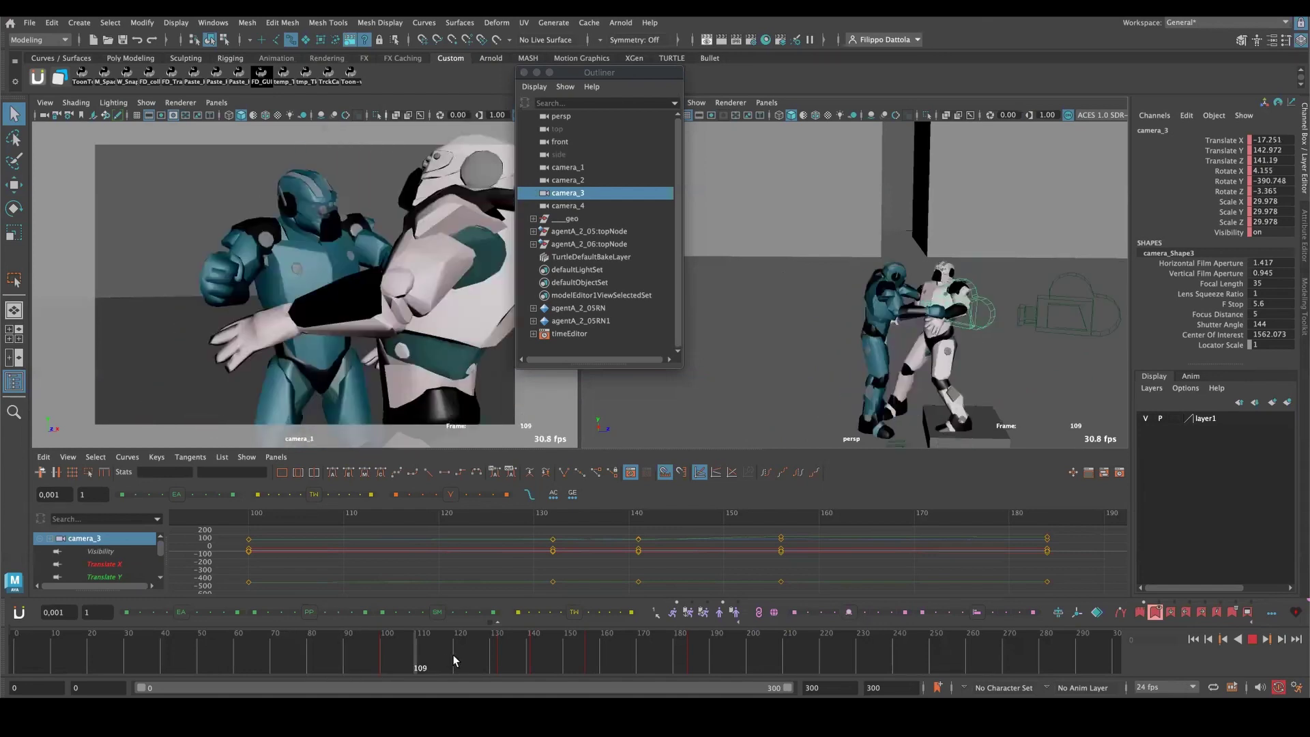
{"action": "key", "text": "alt+v"}
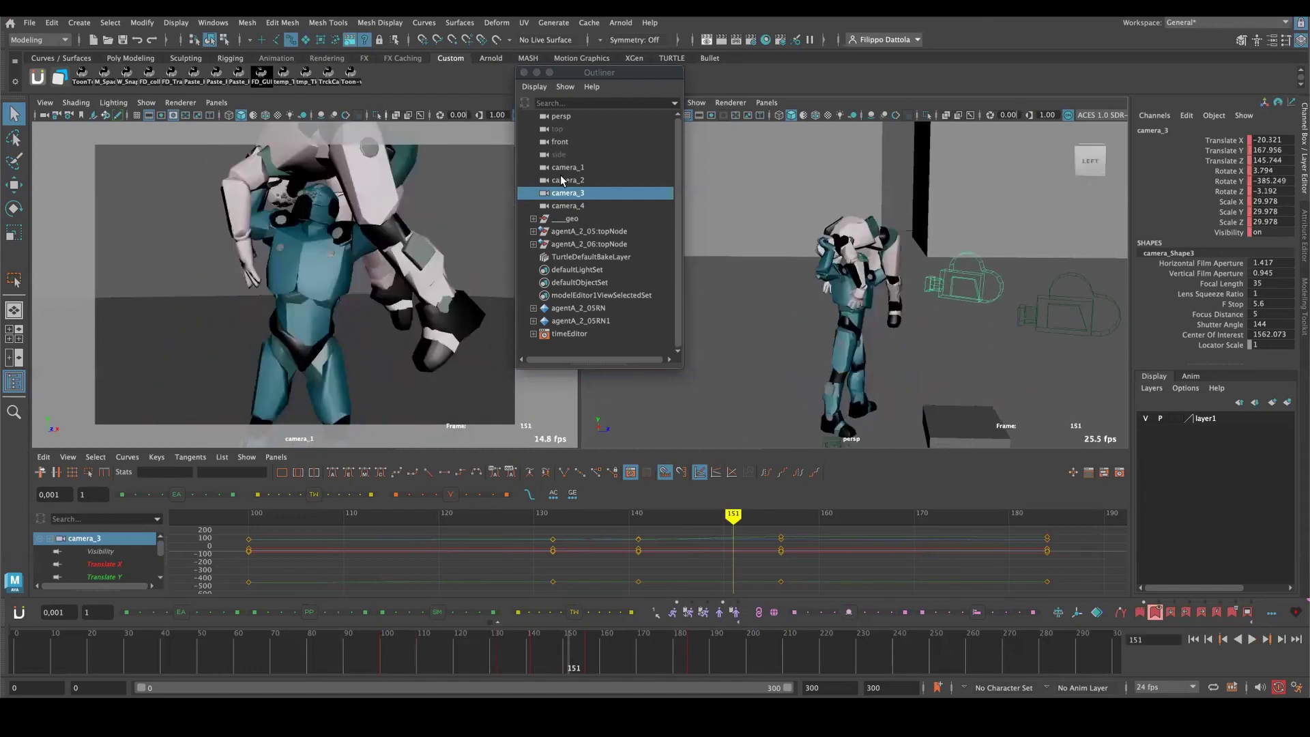
{"action": "left_click_drag", "start_coordinate": [588, 167], "coordinate": [595, 205]}
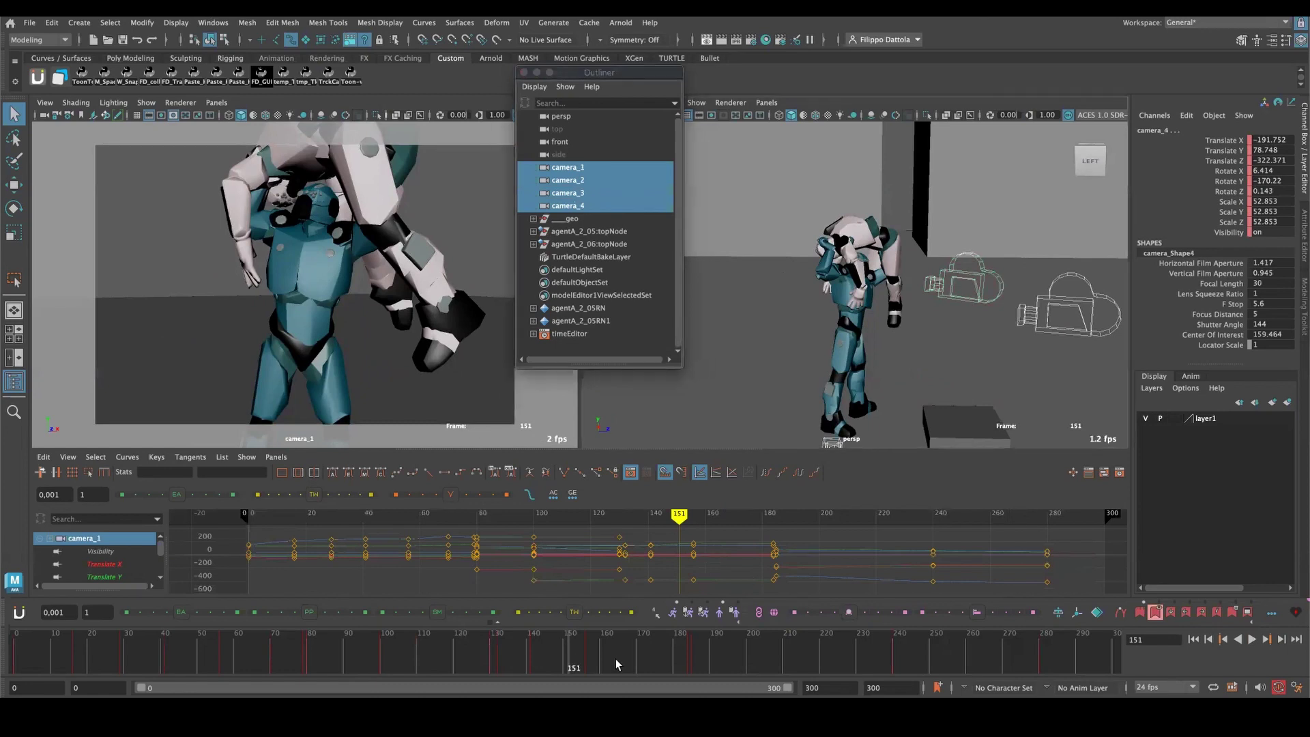
{"action": "key", "text": "alt+v"}
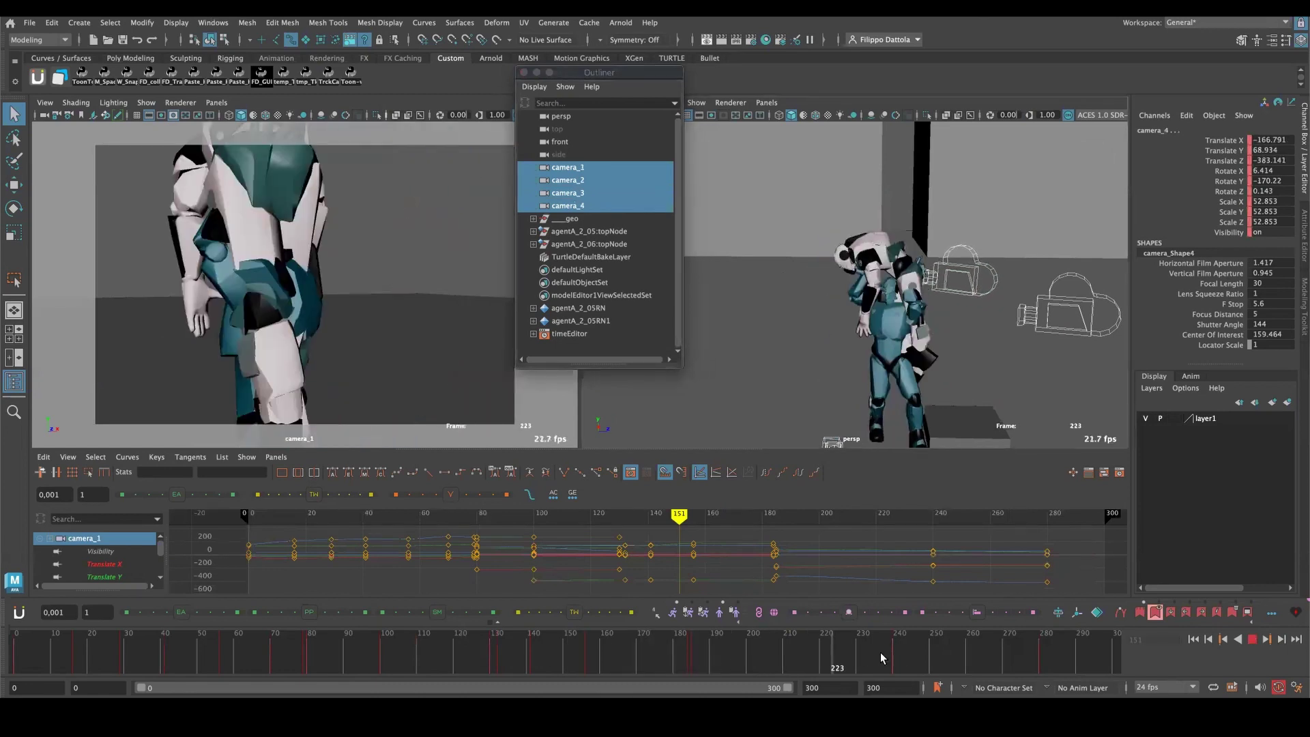
{"action": "left_click_drag", "start_coordinate": [734, 655], "coordinate": [16, 660]}
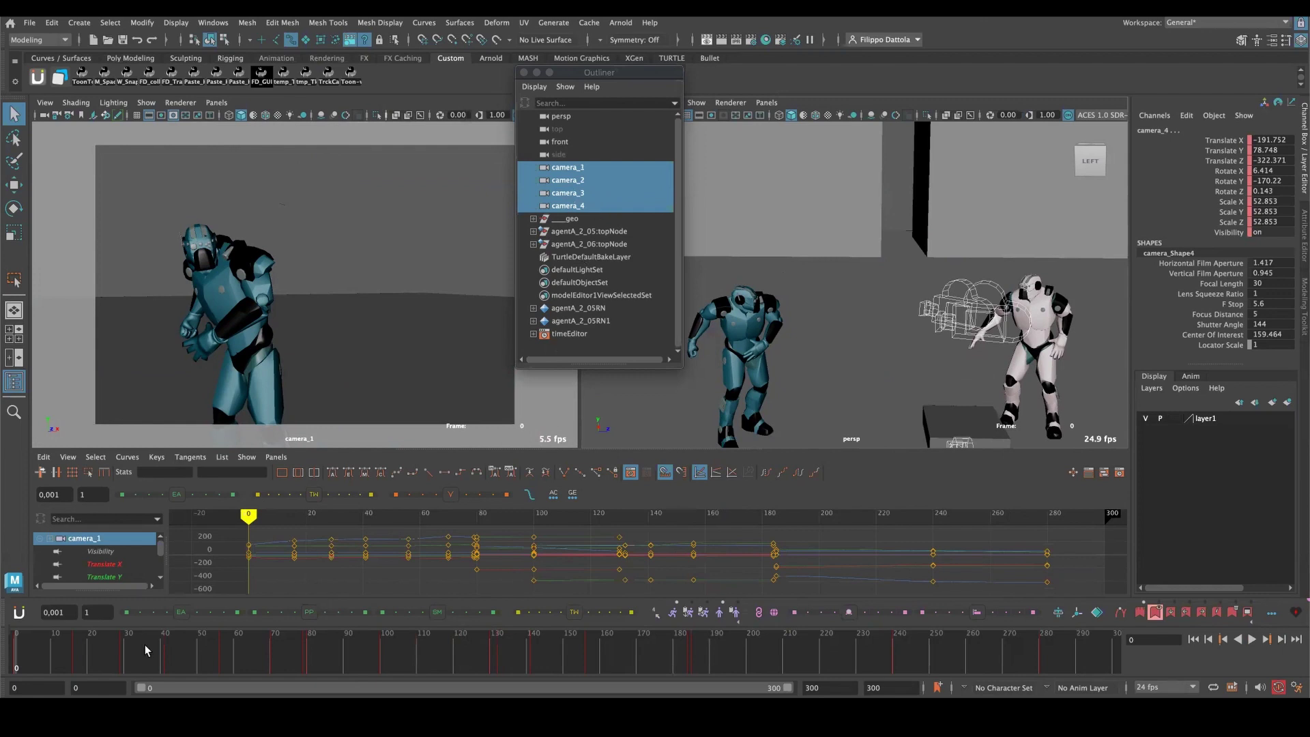
{"action": "key", "text": "alt+v"}
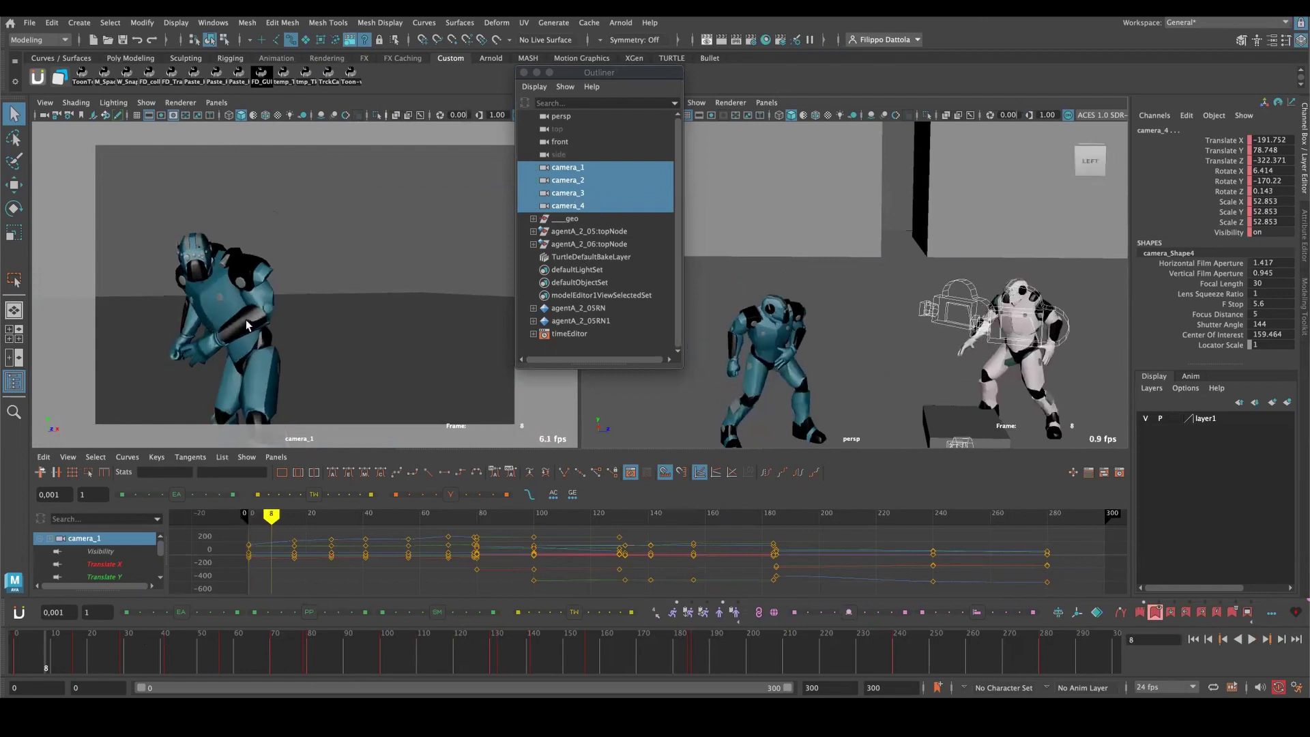
View the action through camera_2 from frame 80 and examine its part of the shot and its placement in the scene.
{"action": "left_click_drag", "start_coordinate": [36, 667], "coordinate": [311, 667]}
{"action": "left_click", "coordinate": [579, 179]}
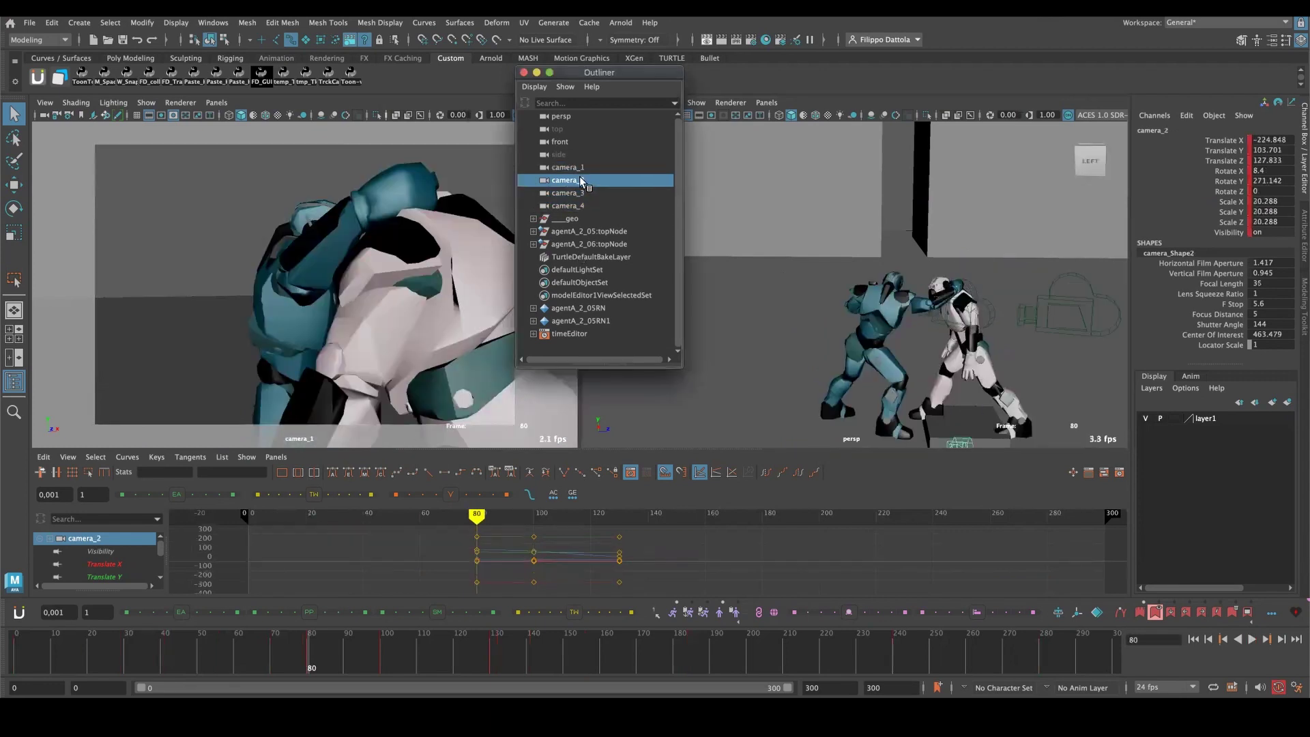
{"action": "middle_click_drag", "start_coordinate": [411, 210], "coordinate": [412, 213]}
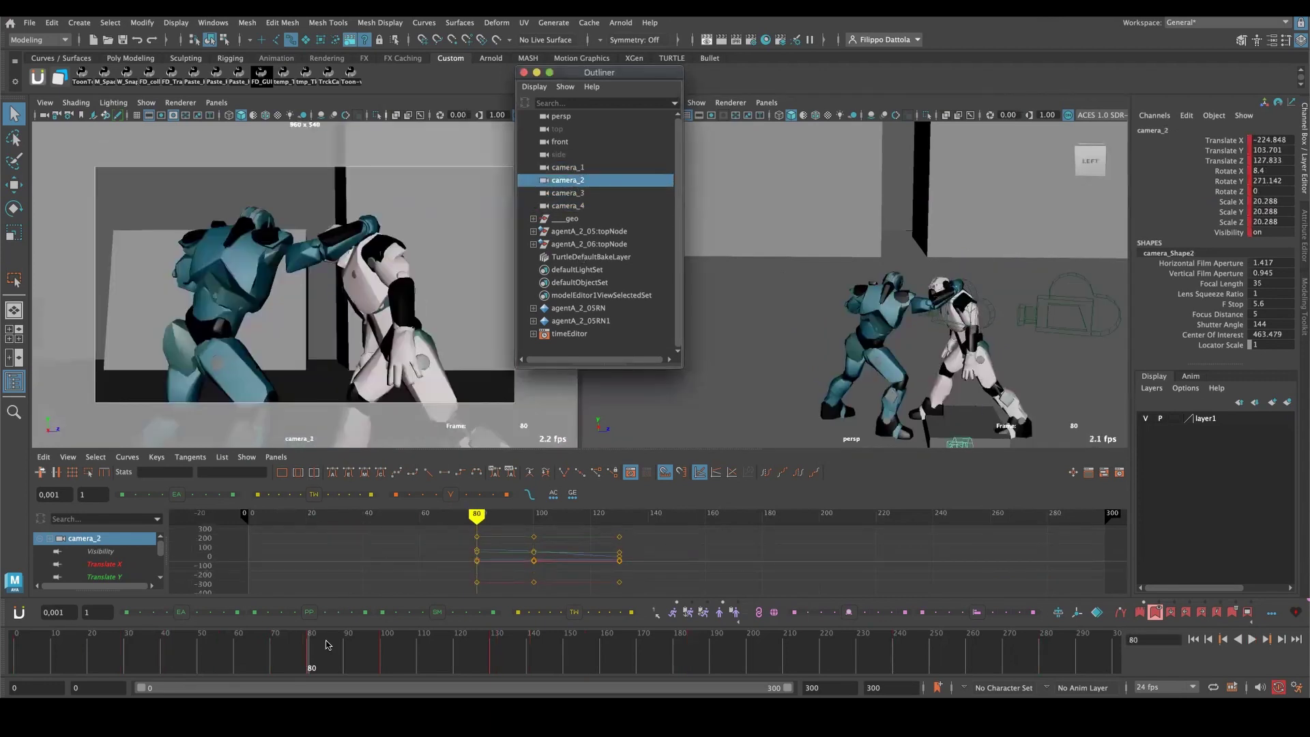
{"action": "middle_click_drag", "start_coordinate": [862, 323], "coordinate": [786, 337], "text": "alt"}
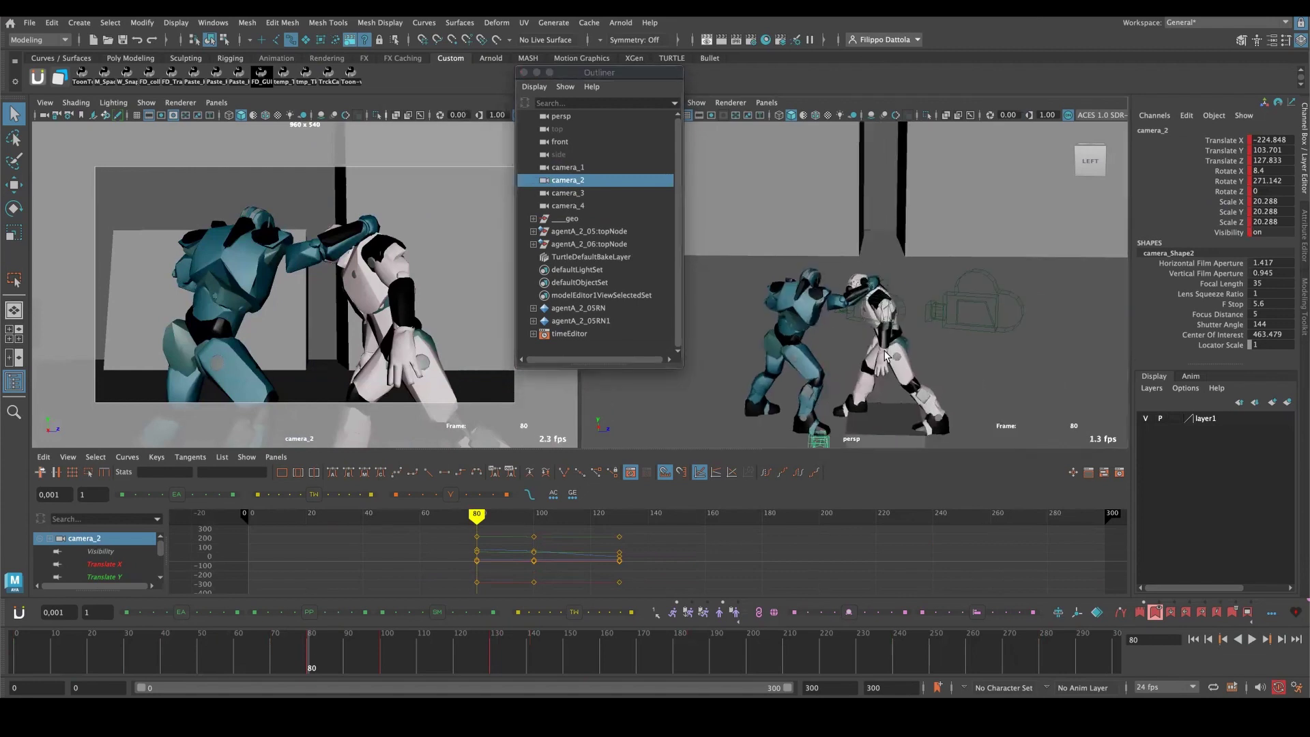
{"action": "scroll", "coordinate": [869, 314], "scroll_direction": "down", "scroll_amount": 3}
{"action": "left_click_drag", "start_coordinate": [868, 296], "coordinate": [910, 284], "text": "alt"}
{"action": "left_click_drag", "start_coordinate": [342, 657], "coordinate": [555, 658]}
Look through camera_3 and examine its part of the shot up to frame 165 and its position in the scene.
{"action": "left_click", "coordinate": [565, 193]}
{"action": "middle_click_drag", "start_coordinate": [565, 194], "coordinate": [393, 243]}
{"action": "left_click_drag", "start_coordinate": [565, 655], "coordinate": [625, 657]}
{"action": "left_click_drag", "start_coordinate": [792, 359], "coordinate": [852, 358], "text": "alt"}
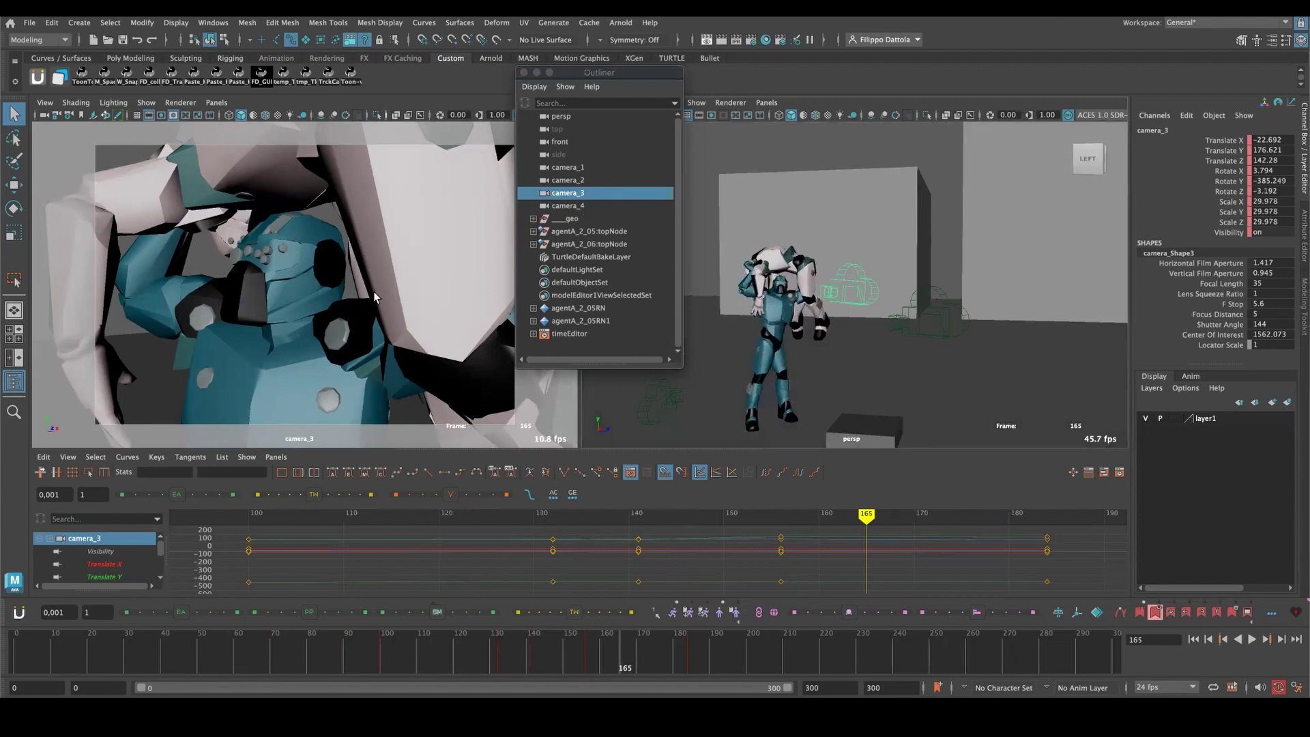
Look through camera_4, play its part of the shot and return to frame 0.
{"action": "left_click", "coordinate": [556, 208]}
{"action": "middle_click_drag", "start_coordinate": [554, 207], "coordinate": [398, 225]}
{"action": "key", "text": "alt+v"}
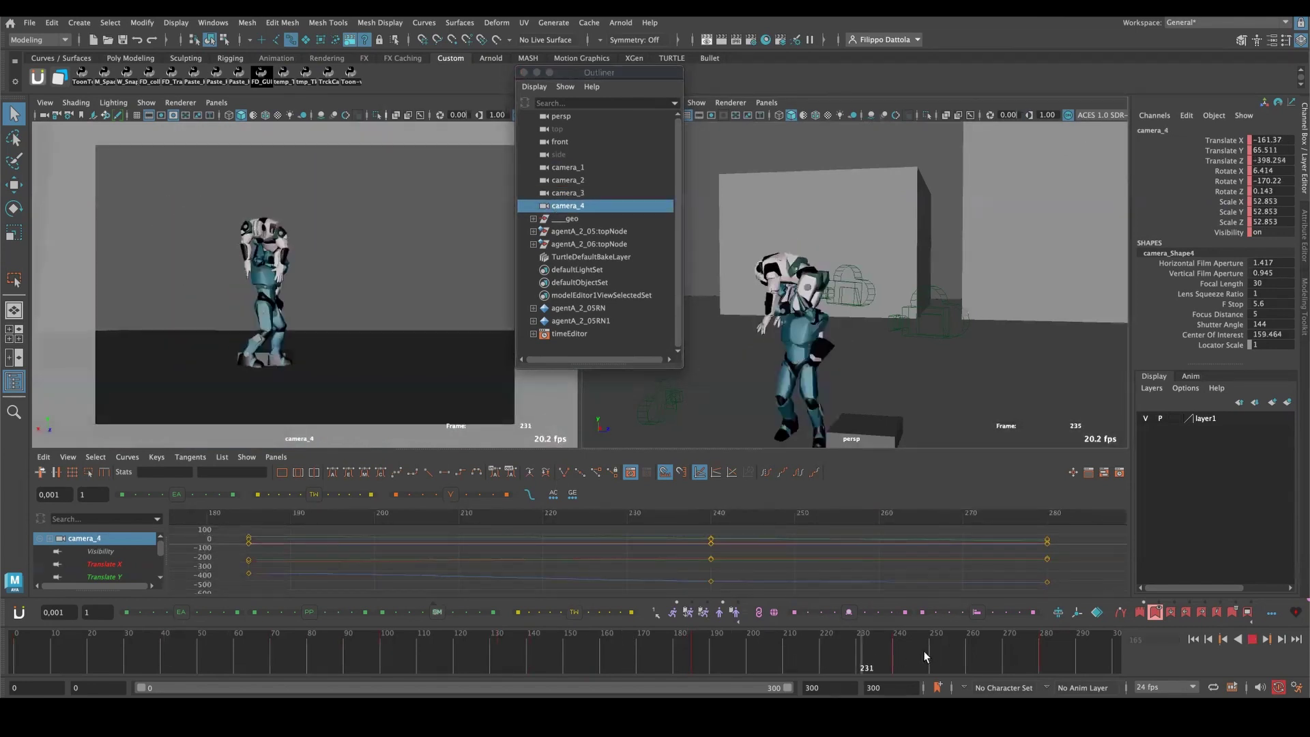
{"action": "left_click_drag", "start_coordinate": [292, 664], "coordinate": [14, 660]}
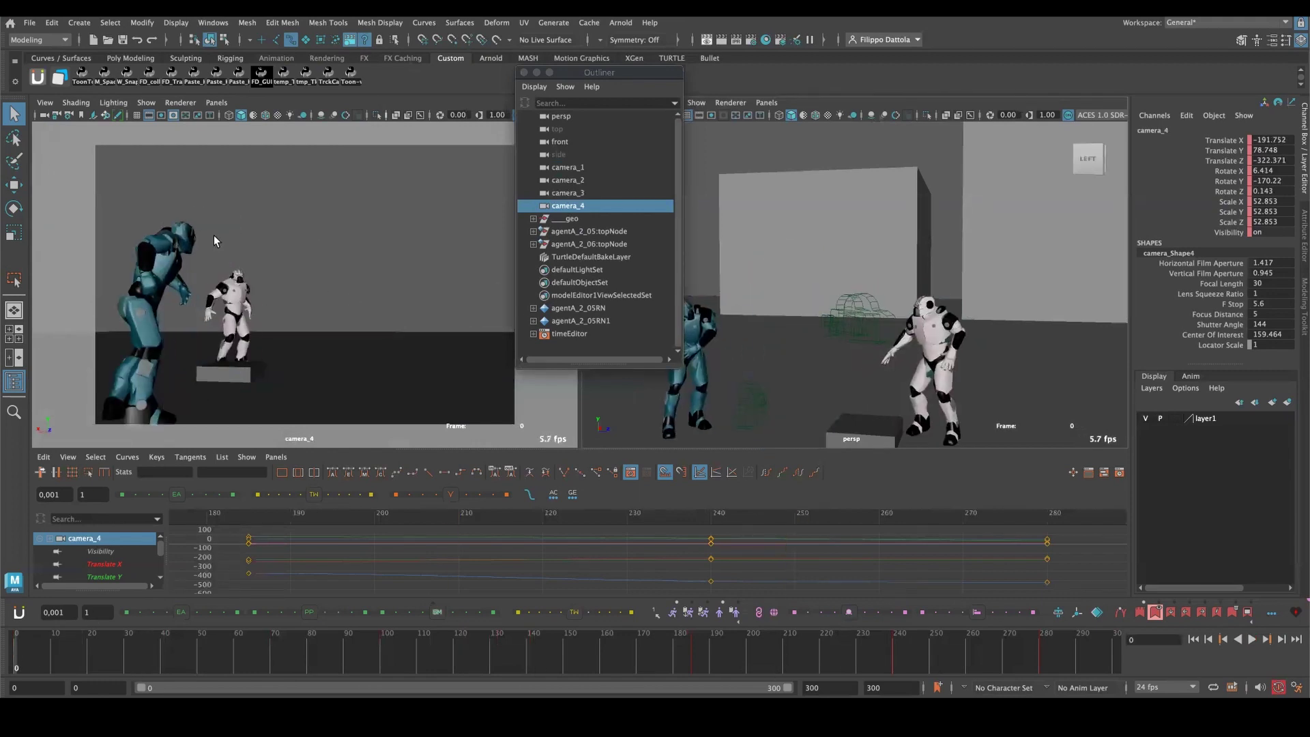
Select camera_1 and examine its keyframes around frames 79 and 80 while scrubbing its part of the animation.
{"action": "left_click", "coordinate": [581, 168]}
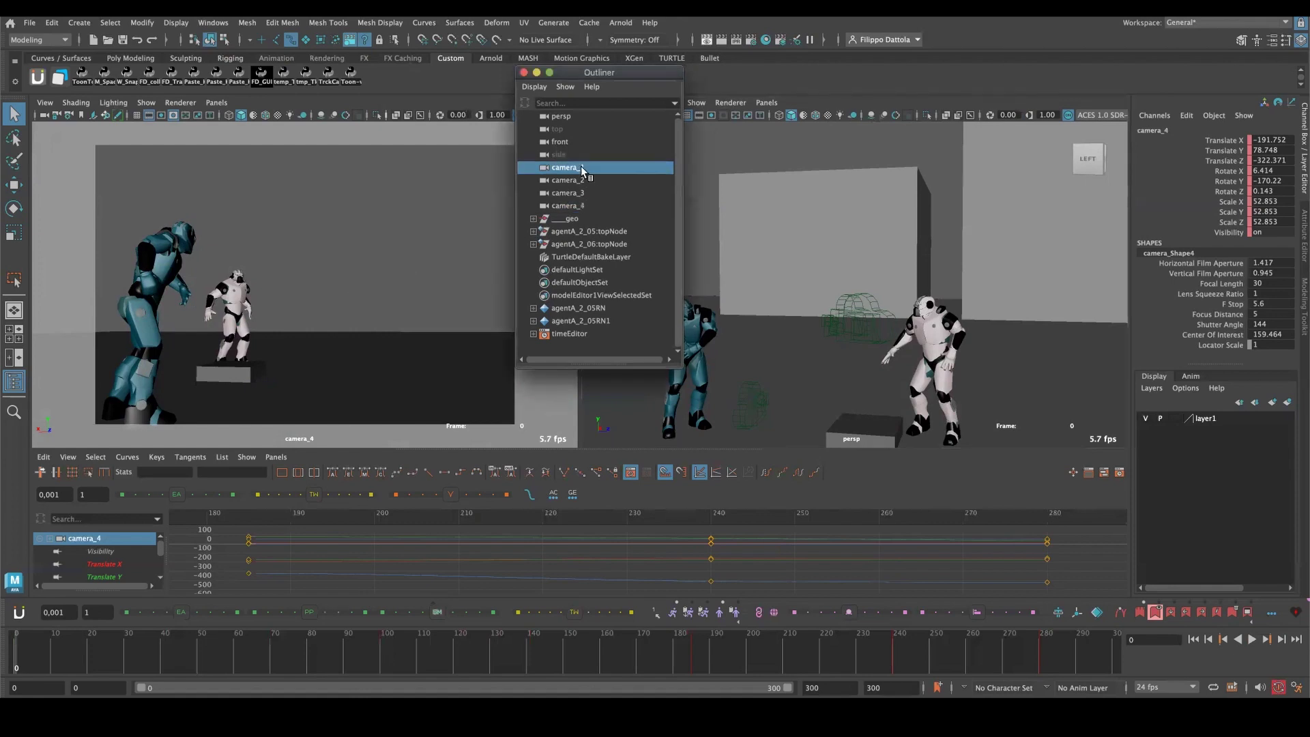
{"action": "left_click", "coordinate": [305, 650]}
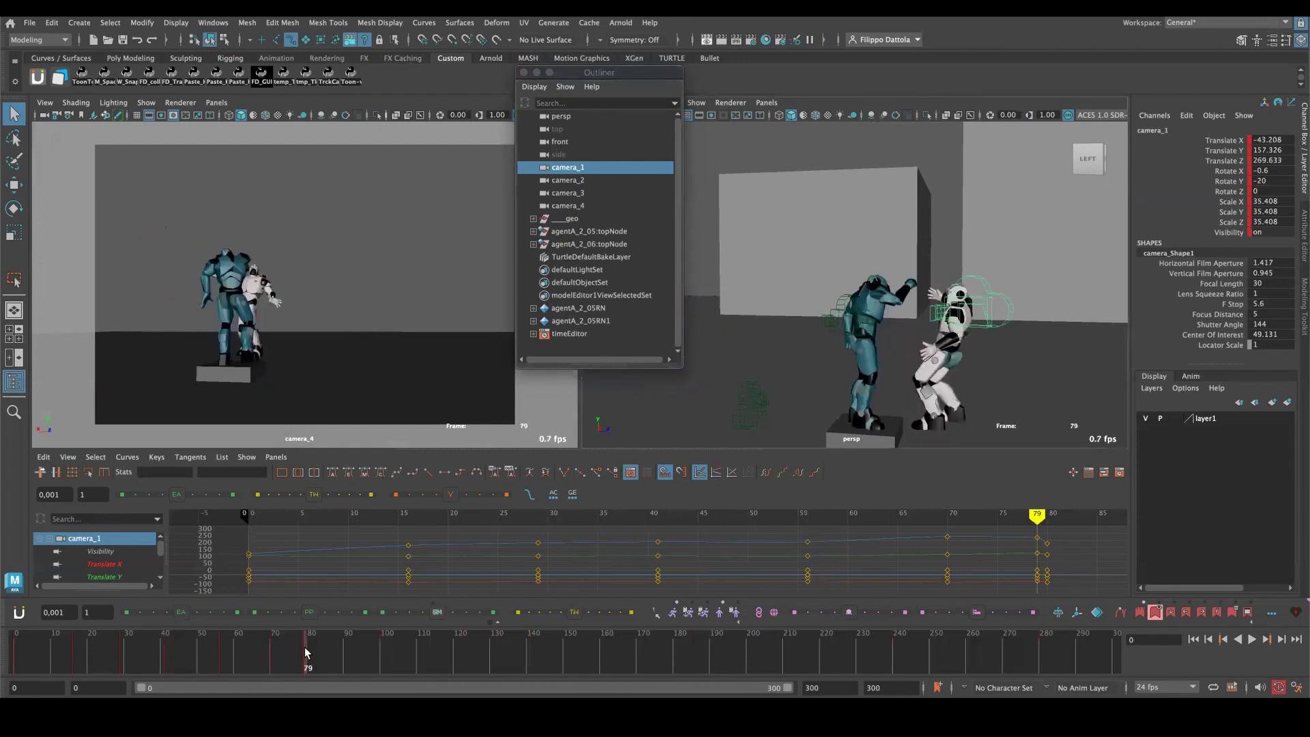
{"action": "left_click_drag", "start_coordinate": [304, 647], "coordinate": [305, 647]}
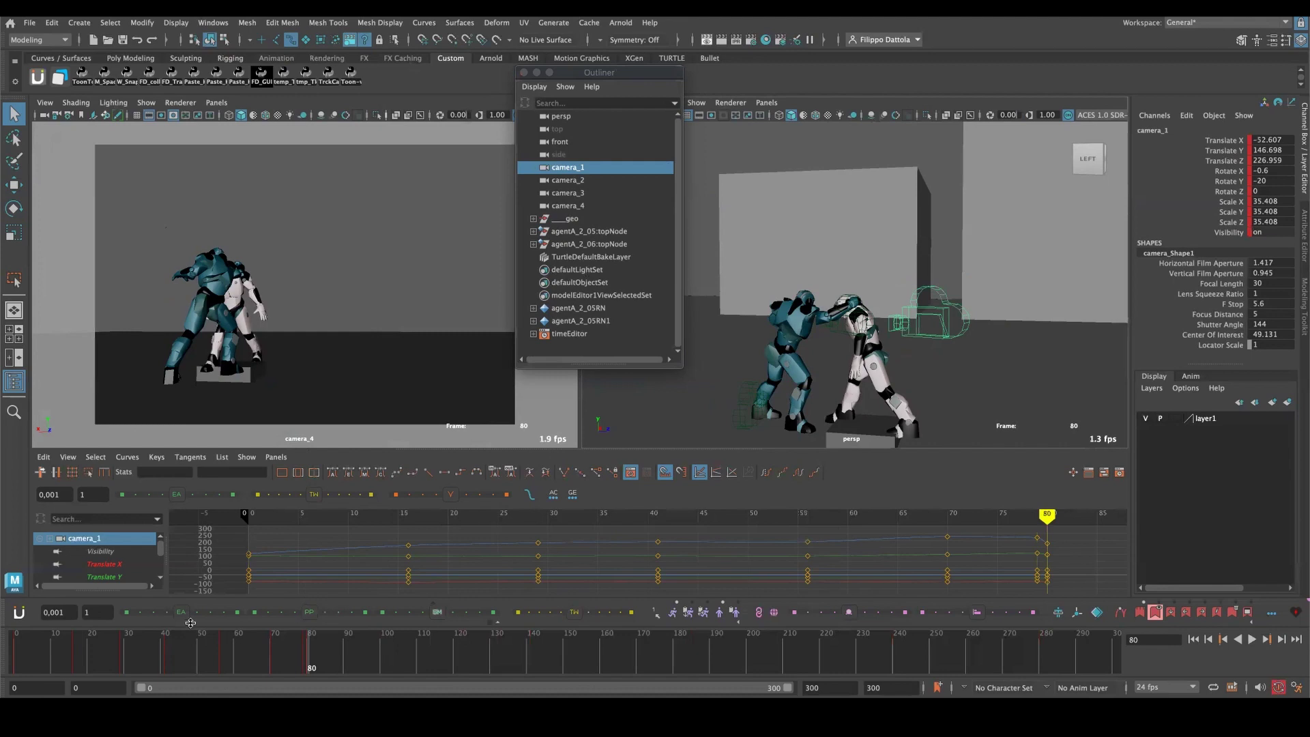
{"action": "left_click_drag", "start_coordinate": [34, 660], "coordinate": [228, 660]}
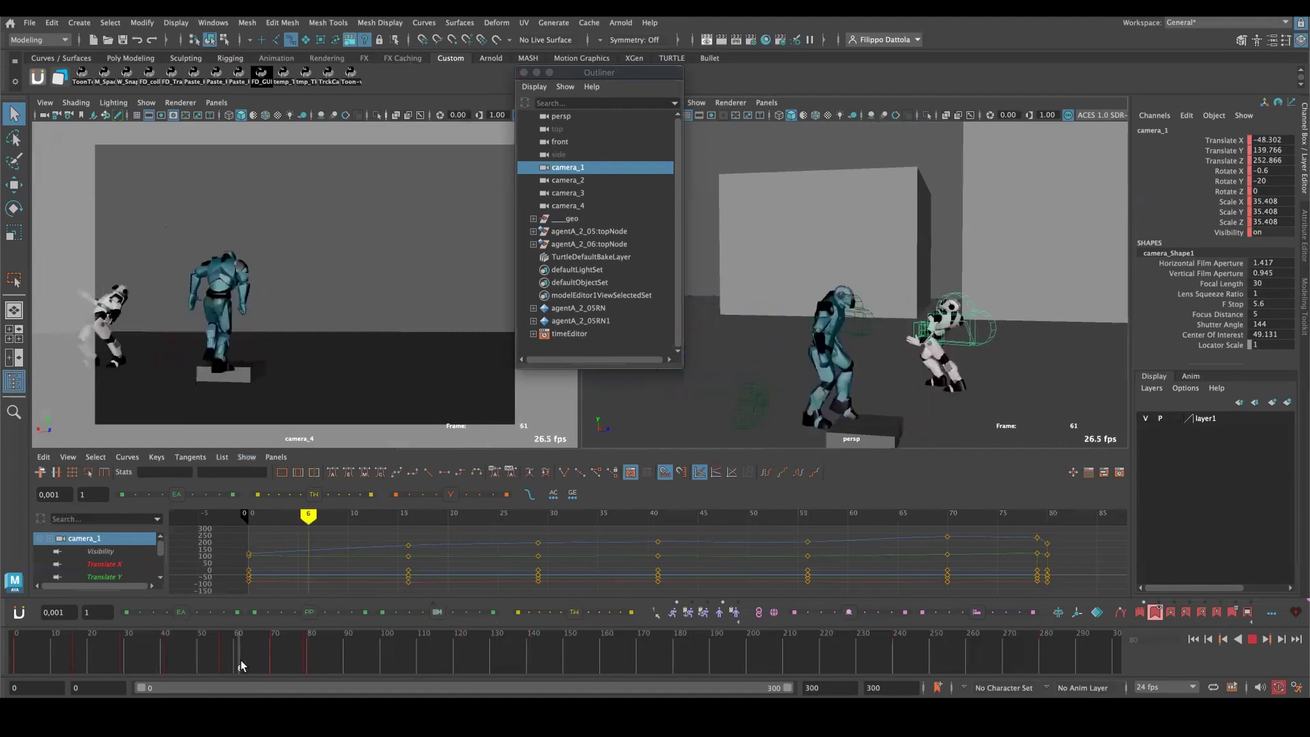
{"action": "left_click", "coordinate": [246, 660]}
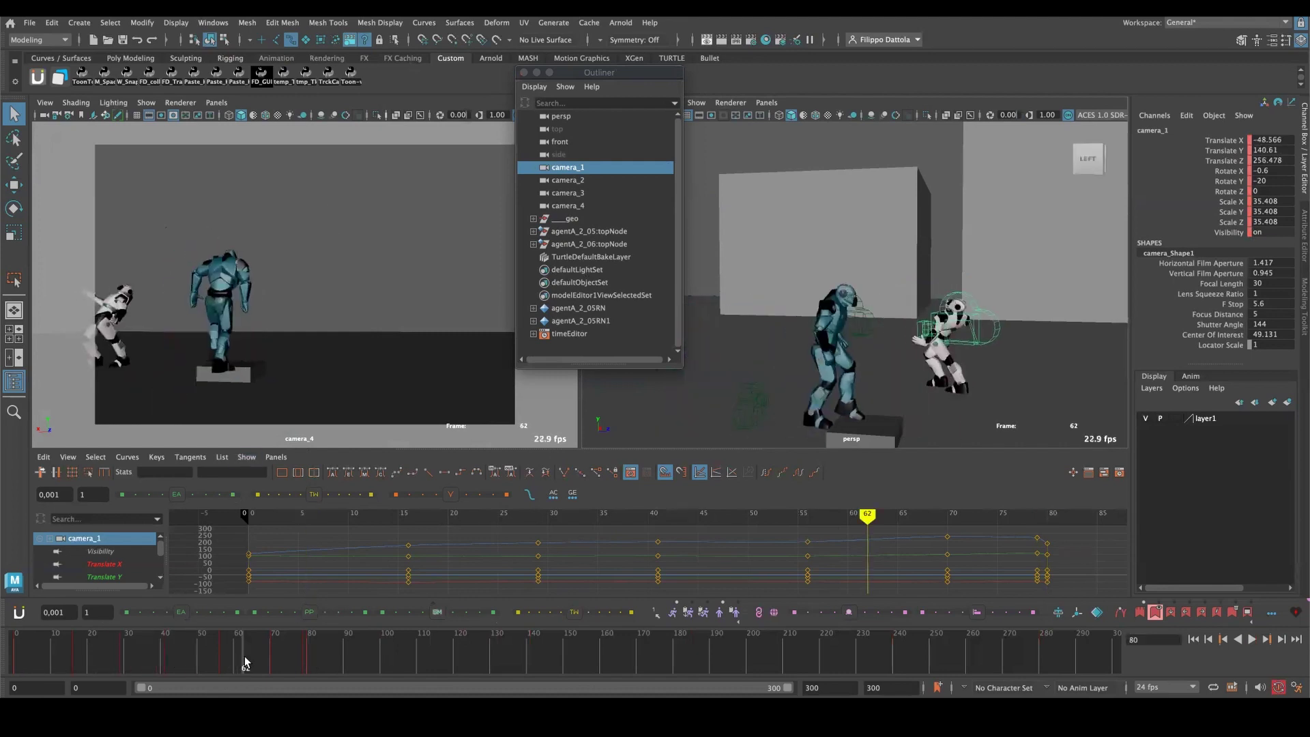
Compare the keyframes of all four cameras, then check camera_1 alone over frames 0 to 79.
{"action": "left_click", "coordinate": [598, 206], "text": "shift"}
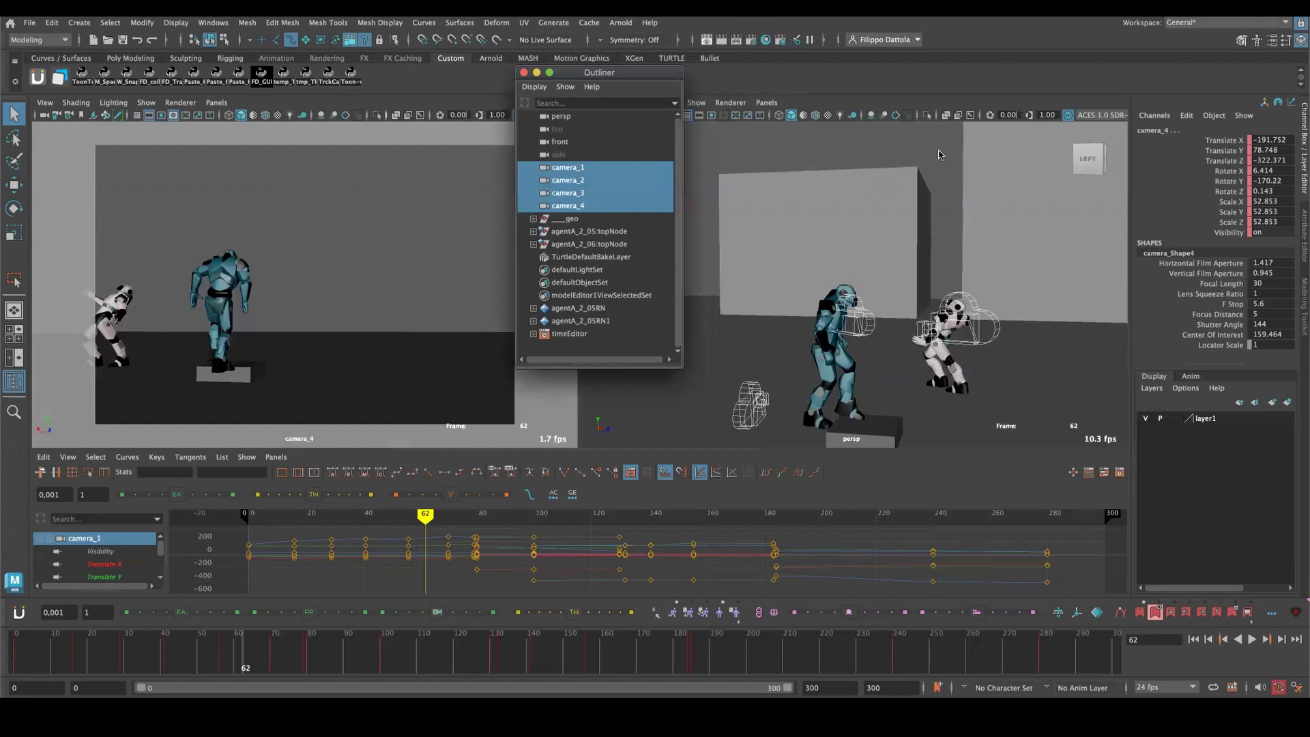
{"action": "left_click", "coordinate": [15, 661]}
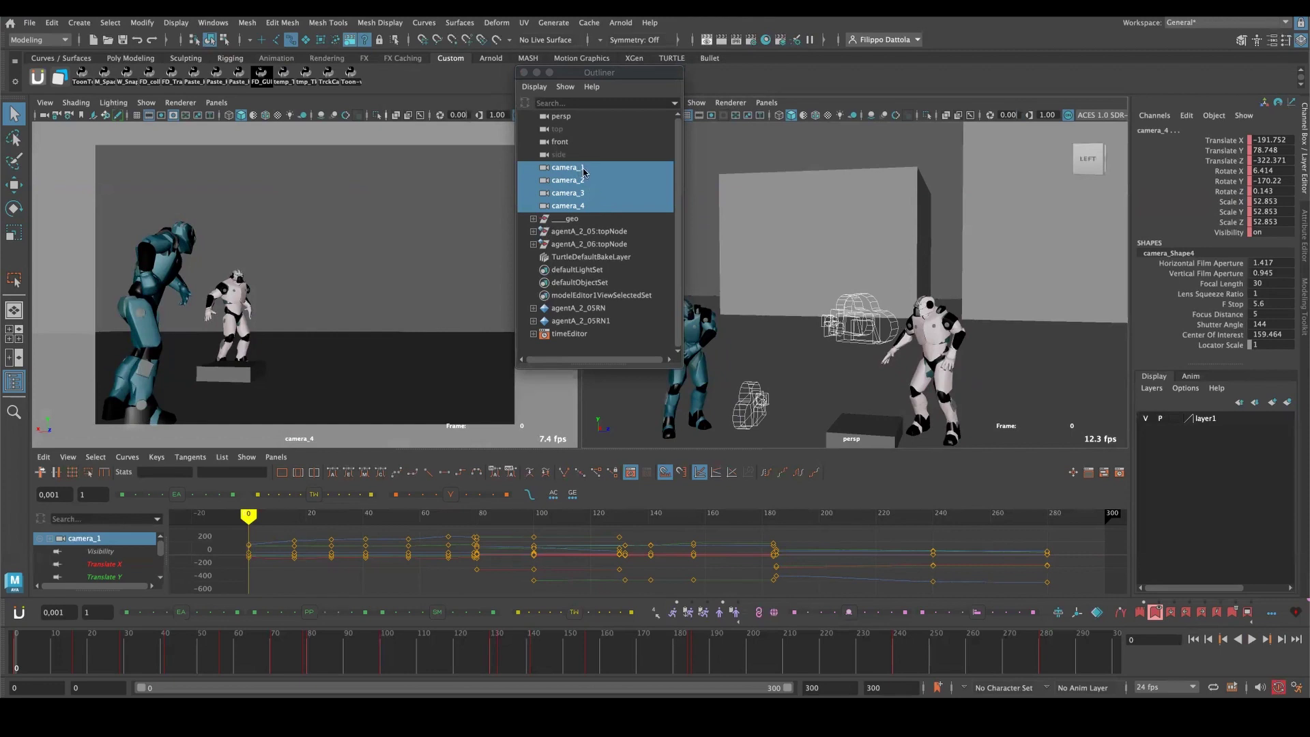
{"action": "left_click", "coordinate": [584, 169]}
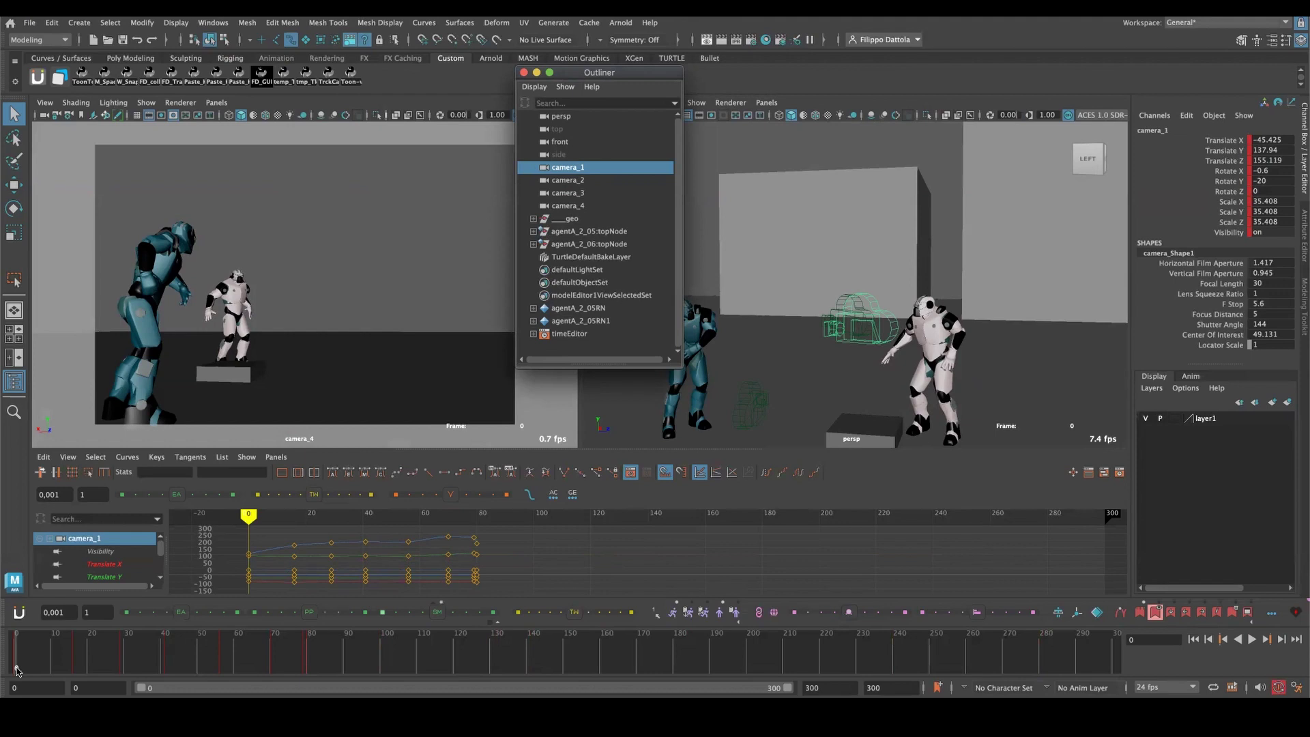
{"action": "left_click_drag", "start_coordinate": [17, 670], "coordinate": [304, 670]}
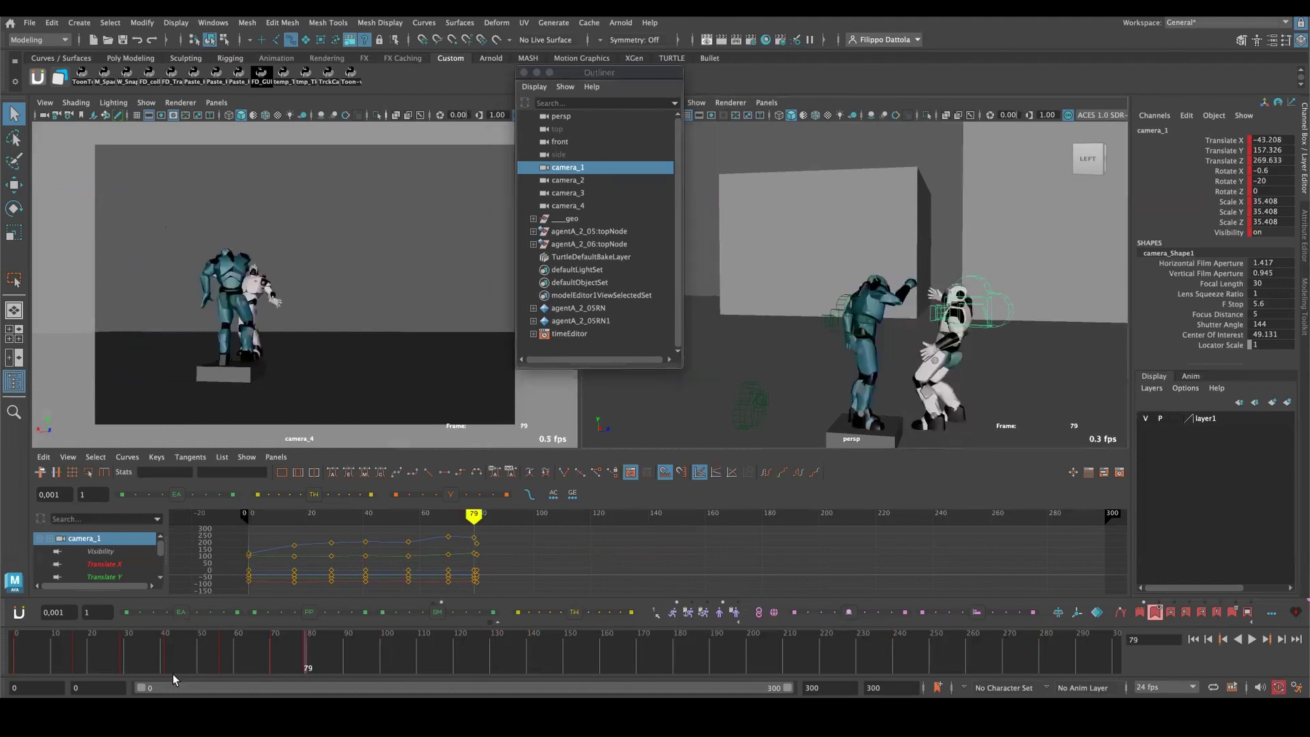
{"action": "left_click", "coordinate": [17, 666]}
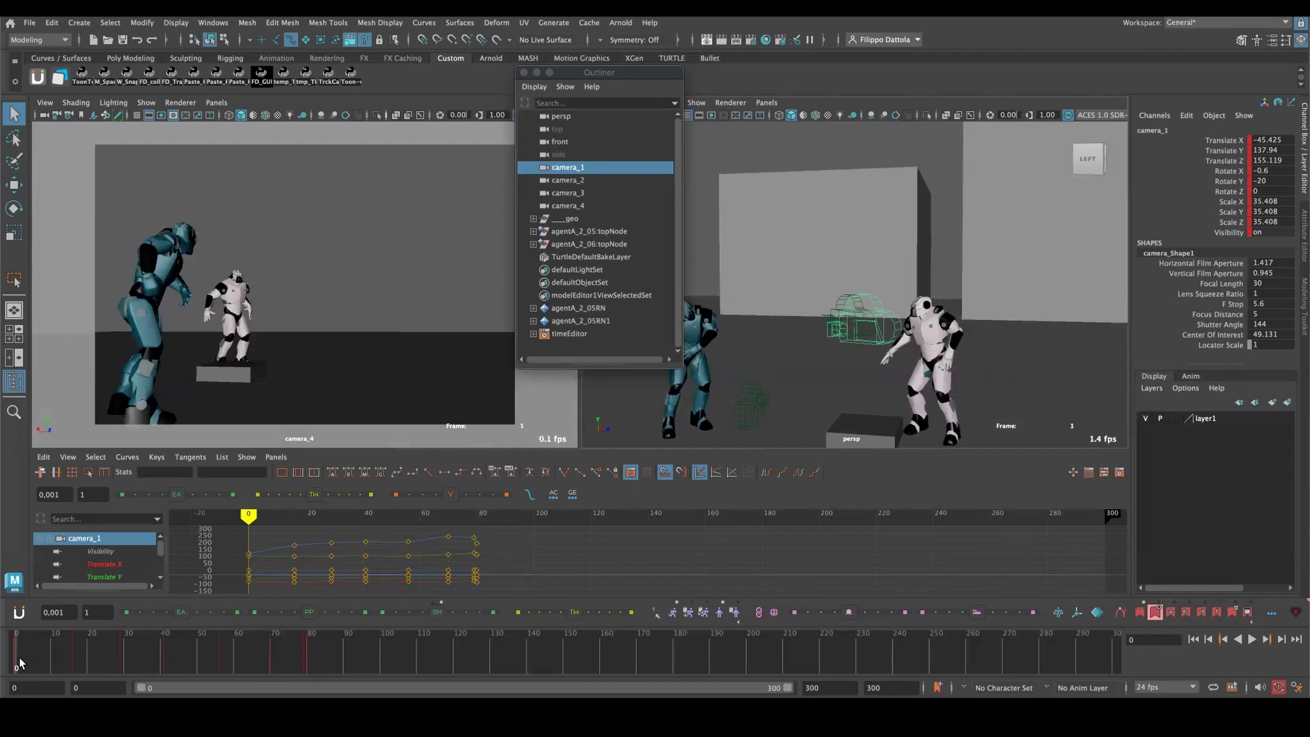
{"action": "mouse_move", "coordinate": [19, 659]}
{"action": "left_mouse_down"}
{"action": "mouse_move", "coordinate": [74, 659]}
{"action": "mouse_move", "coordinate": [15, 659]}
{"action": "left_mouse_up"}
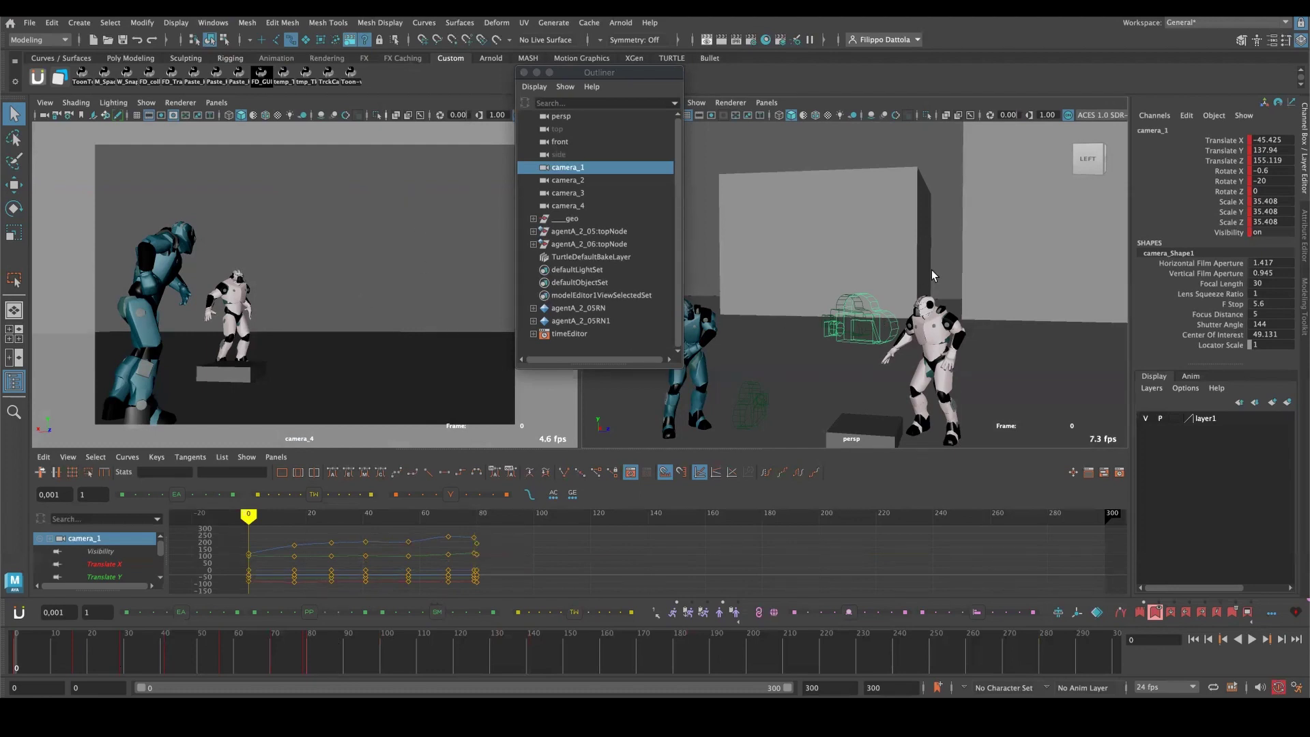
Cut the keyframes from camera_1's Scale X, Y, Z and Visibility channels.
{"action": "left_click_drag", "start_coordinate": [931, 269], "coordinate": [942, 267], "text": "alt"}
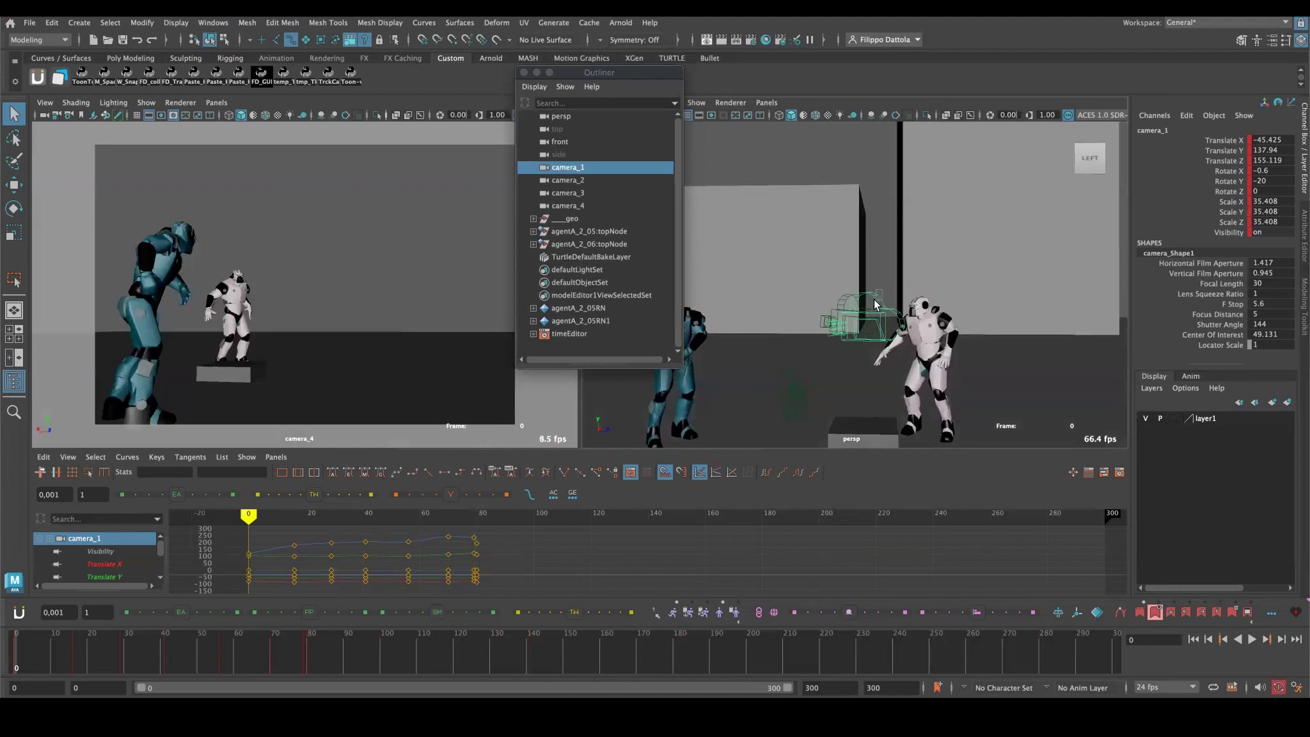
{"action": "right_click_drag", "start_coordinate": [886, 301], "coordinate": [926, 332], "text": "alt"}
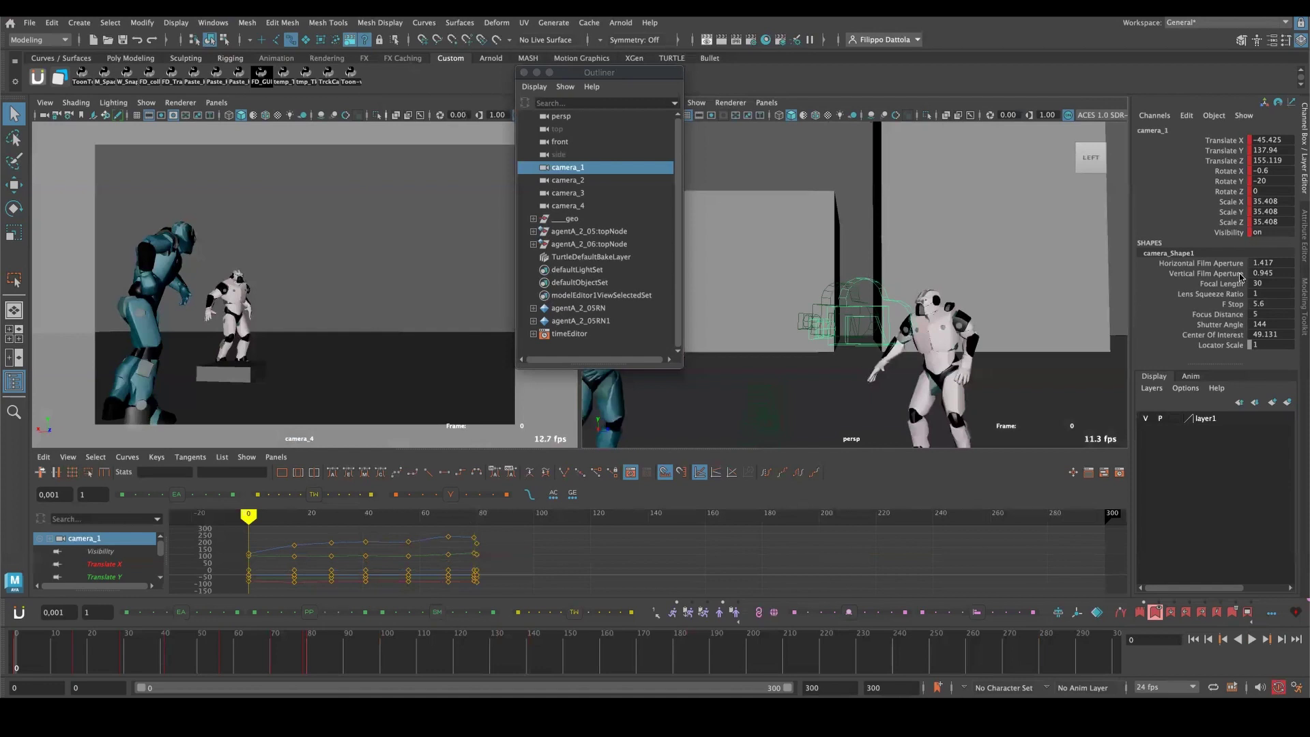
{"action": "left_click_drag", "start_coordinate": [882, 374], "coordinate": [810, 383], "text": "alt"}
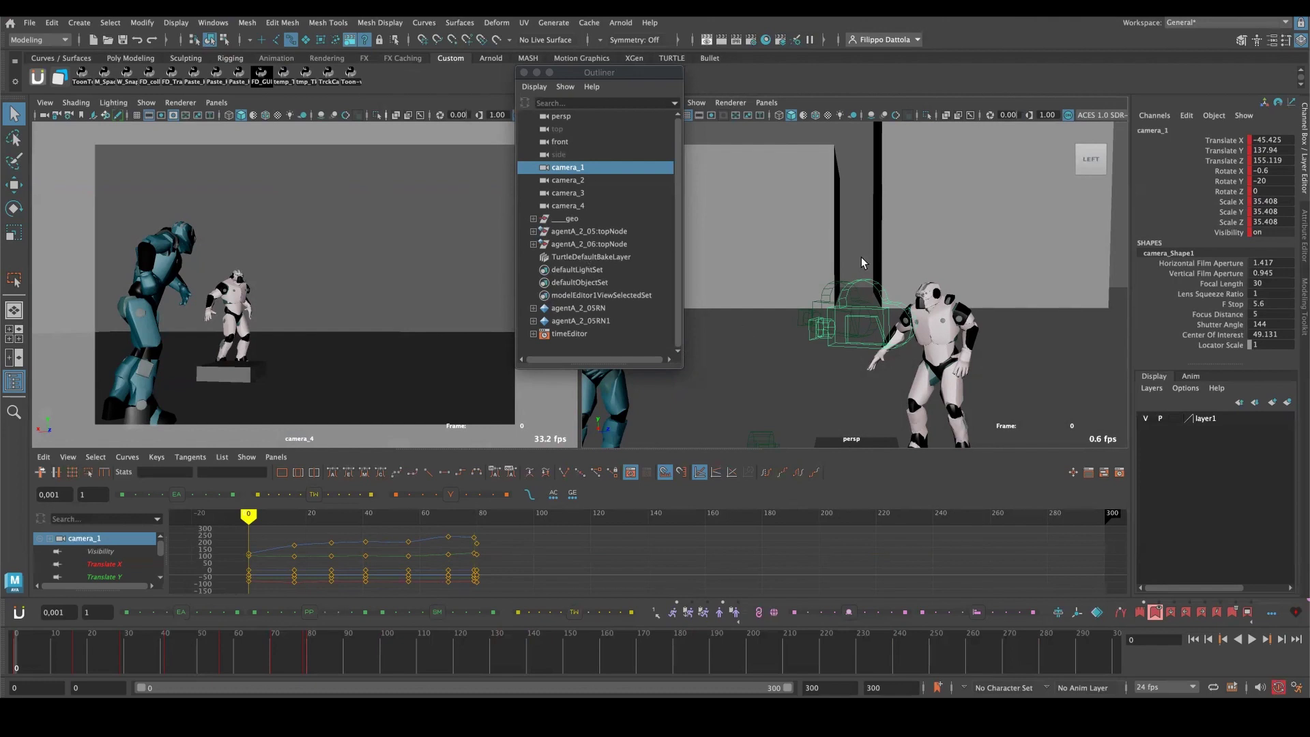
{"action": "left_click", "coordinate": [1243, 232]}
{"action": "left_click_drag", "start_coordinate": [1243, 223], "coordinate": [1235, 205]}
{"action": "right_click", "coordinate": [1235, 206]}
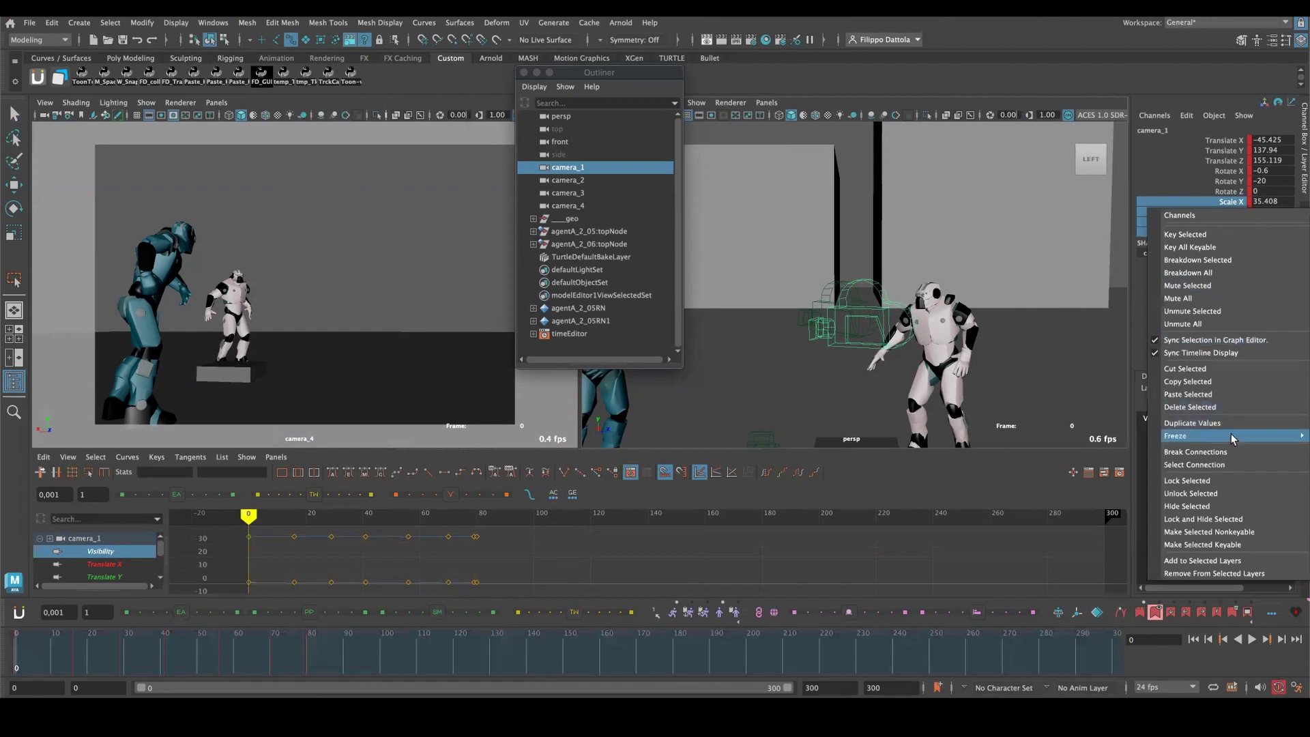
{"action": "mouse_move", "coordinate": [1230, 436]}
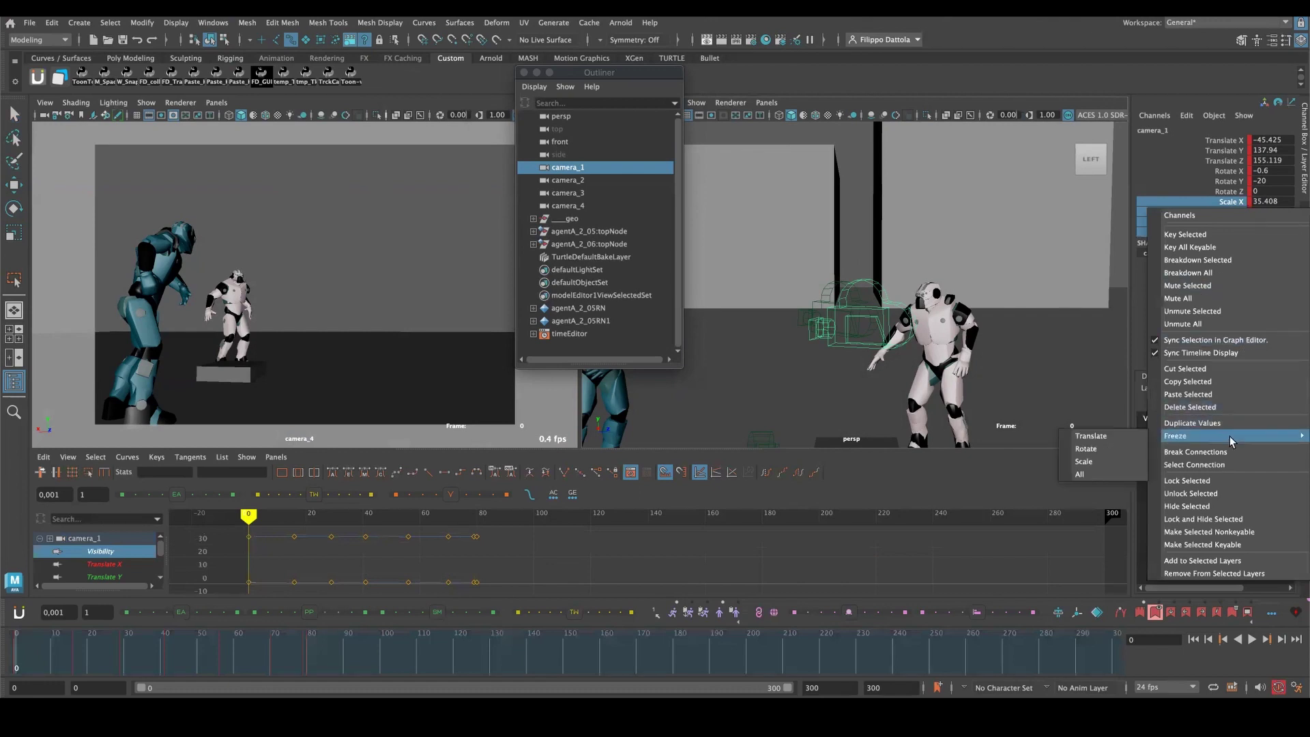
{"action": "left_click", "coordinate": [1222, 370]}
Set camera_1's Scale X, Y and Z to 1.
{"action": "left_click_drag", "start_coordinate": [1269, 201], "coordinate": [1273, 222]}
{"action": "type", "text": "1"}
{"action": "key", "text": "Return"}
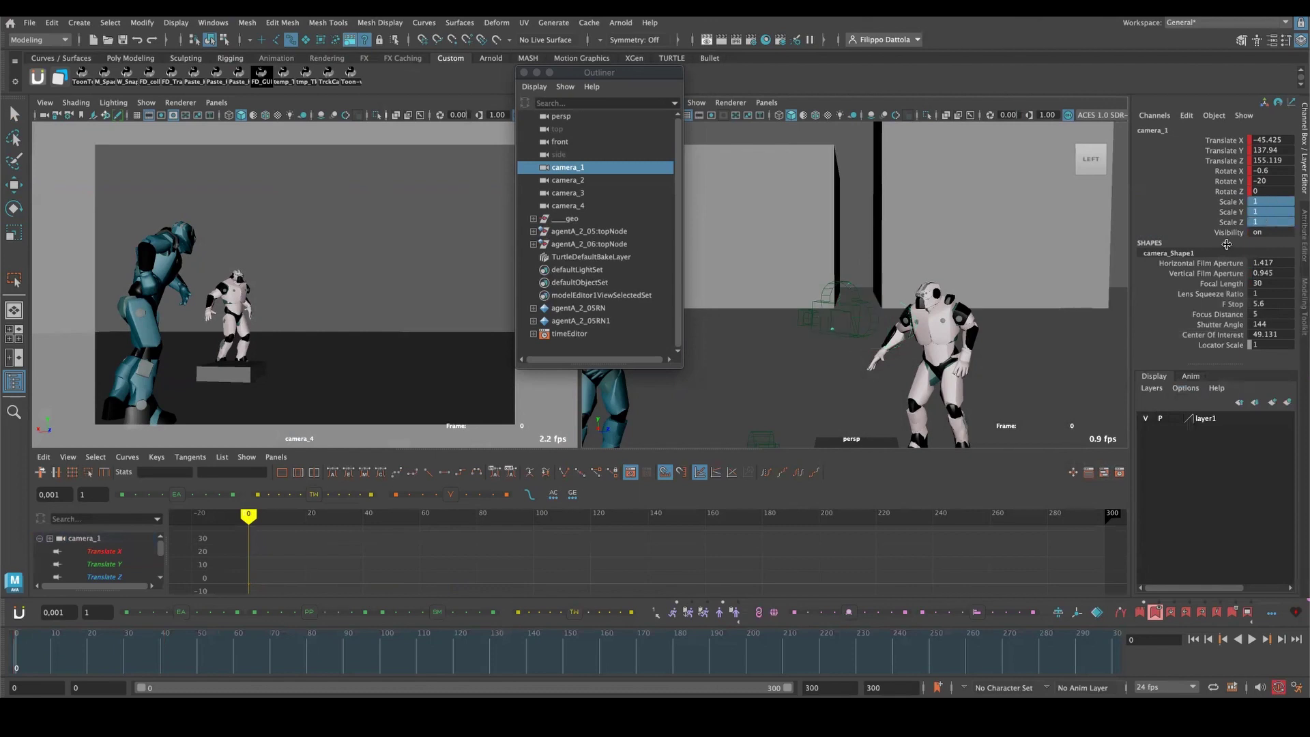
Raise camera_1's Locator Scale to 34.6 and rename the camera as camera_1-0-79.
{"action": "right_click_drag", "start_coordinate": [841, 360], "coordinate": [900, 390], "text": "alt"}
{"action": "left_click", "coordinate": [1217, 345]}
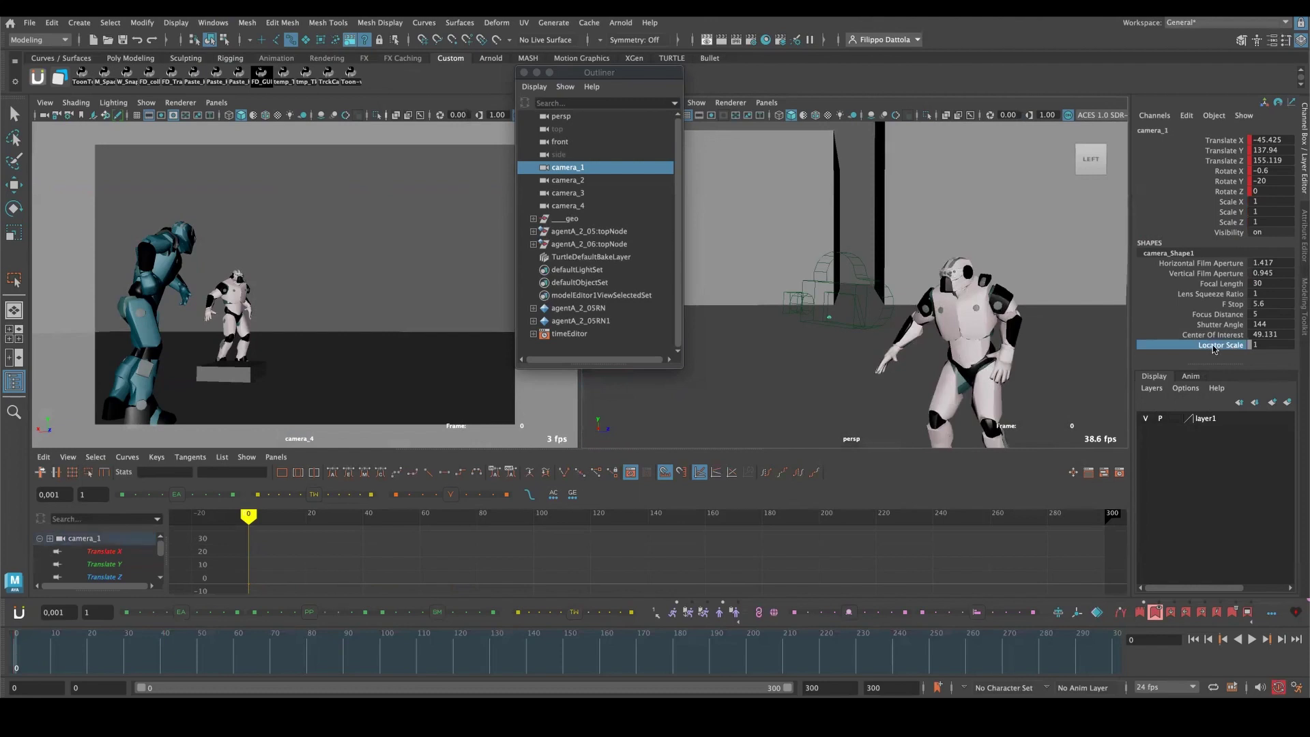
{"action": "middle_click_drag", "start_coordinate": [778, 385], "coordinate": [883, 396]}
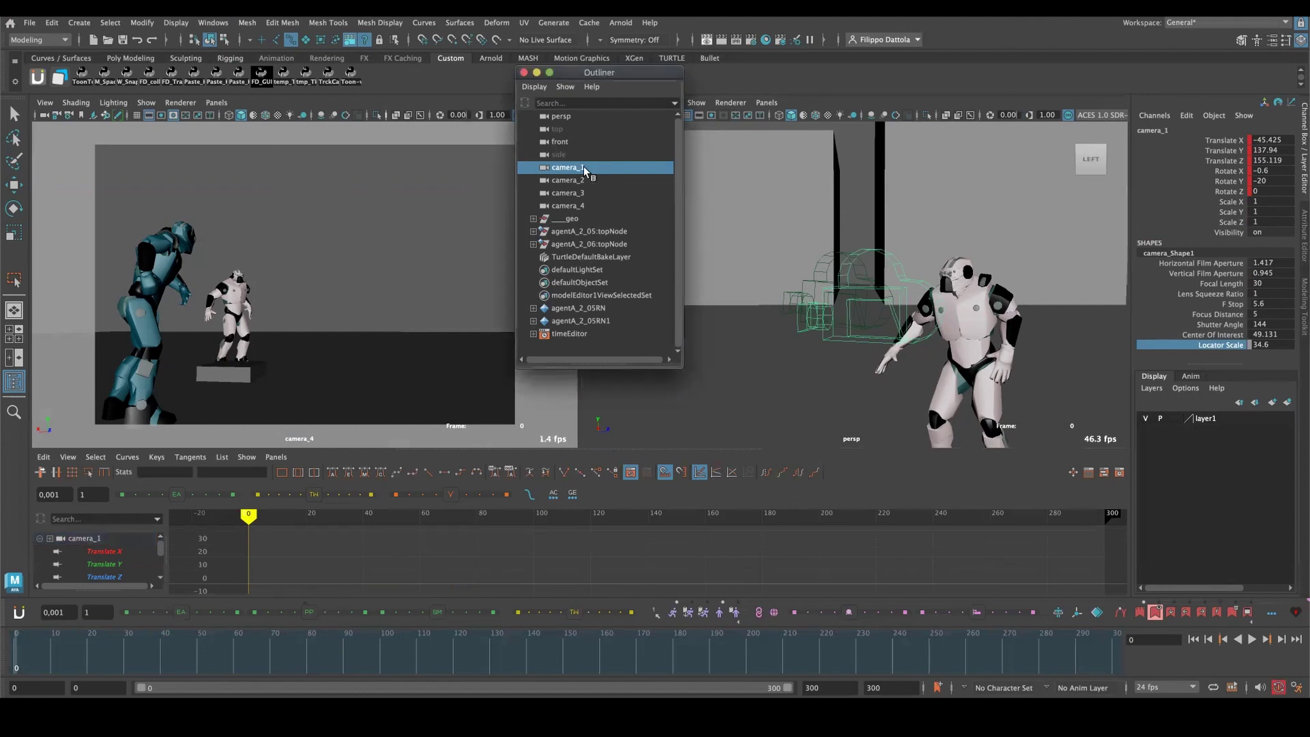
{"action": "double_click", "coordinate": [584, 167]}
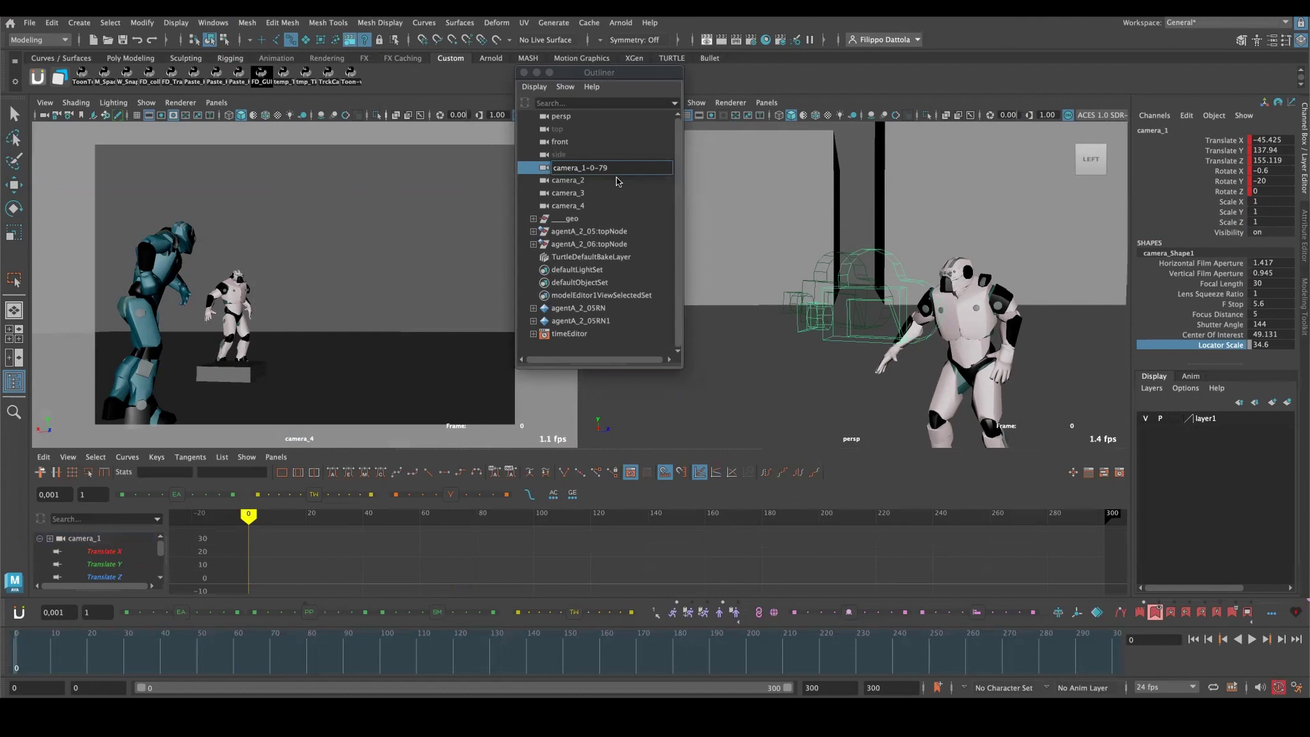
{"action": "key", "text": "Return"}
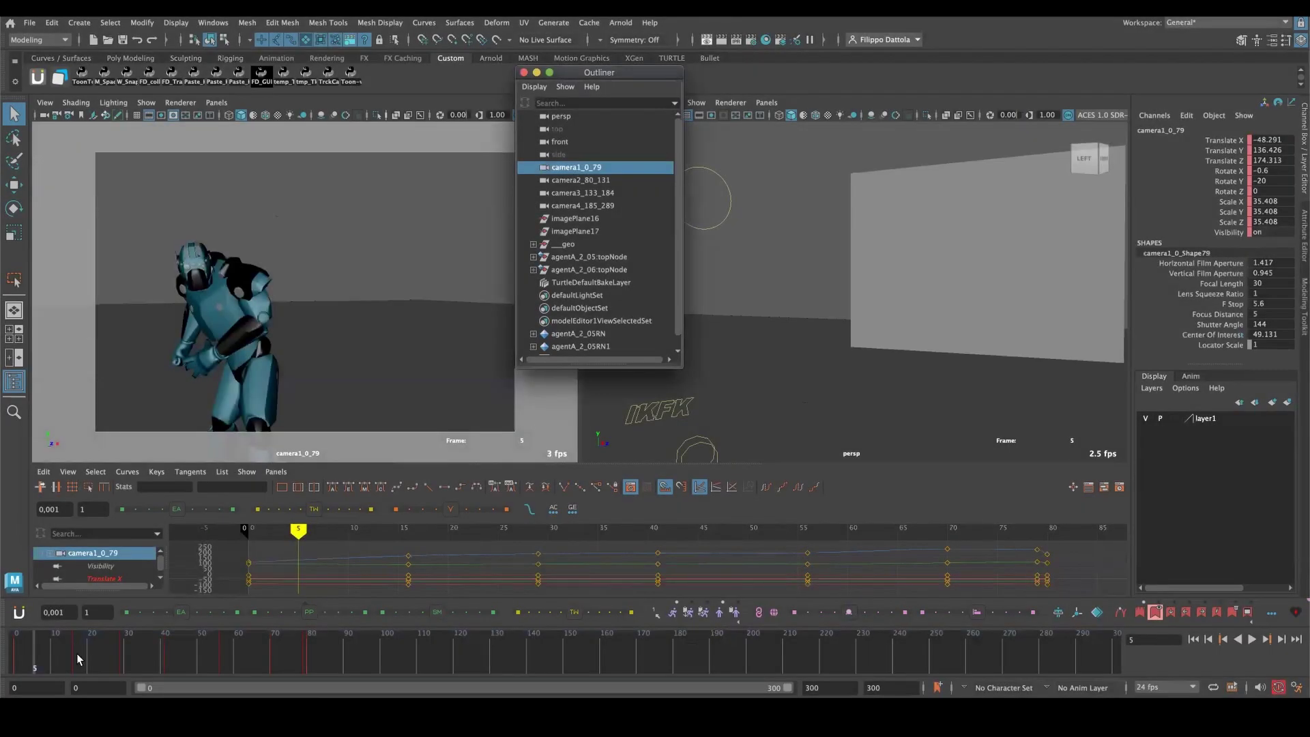
Review the shot through camera1_0_79, then switch to camera2_80_131 at frame 90.
{"action": "left_click_drag", "start_coordinate": [77, 658], "coordinate": [121, 654]}
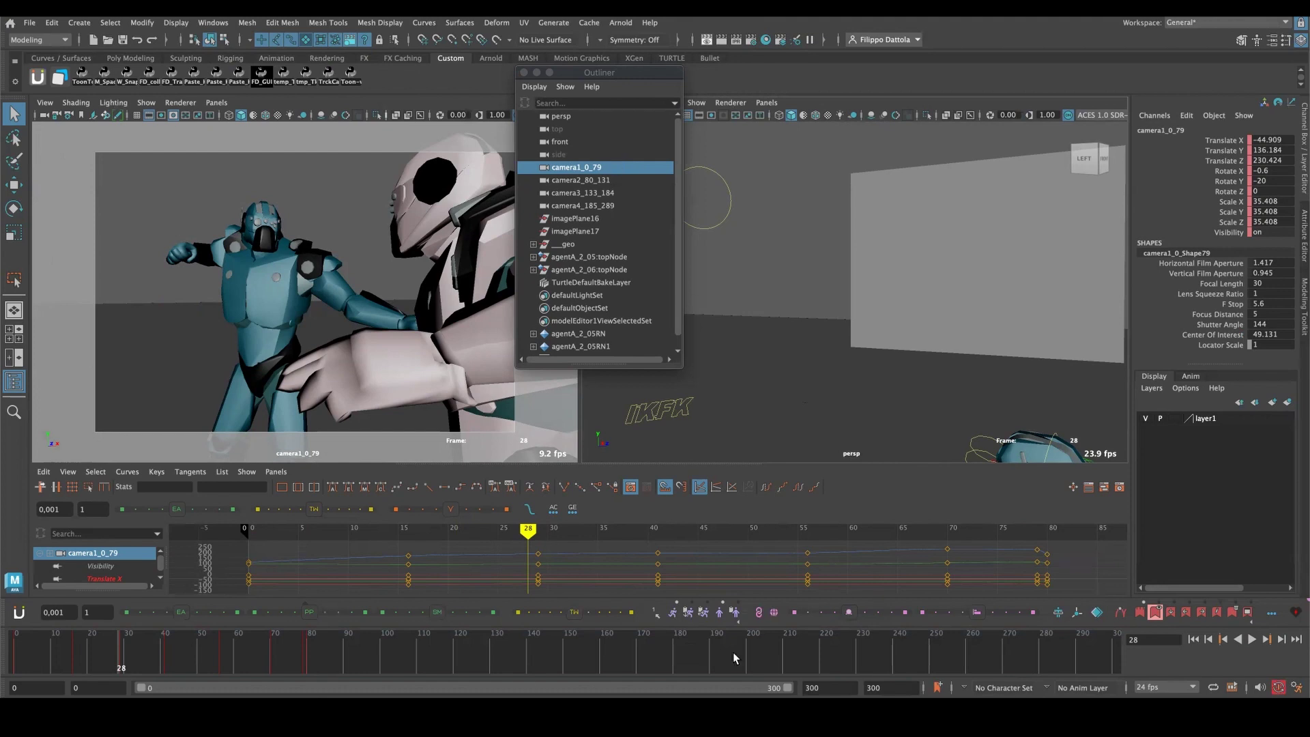
{"action": "left_click_drag", "start_coordinate": [119, 667], "coordinate": [348, 668]}
{"action": "left_click", "coordinate": [581, 180]}
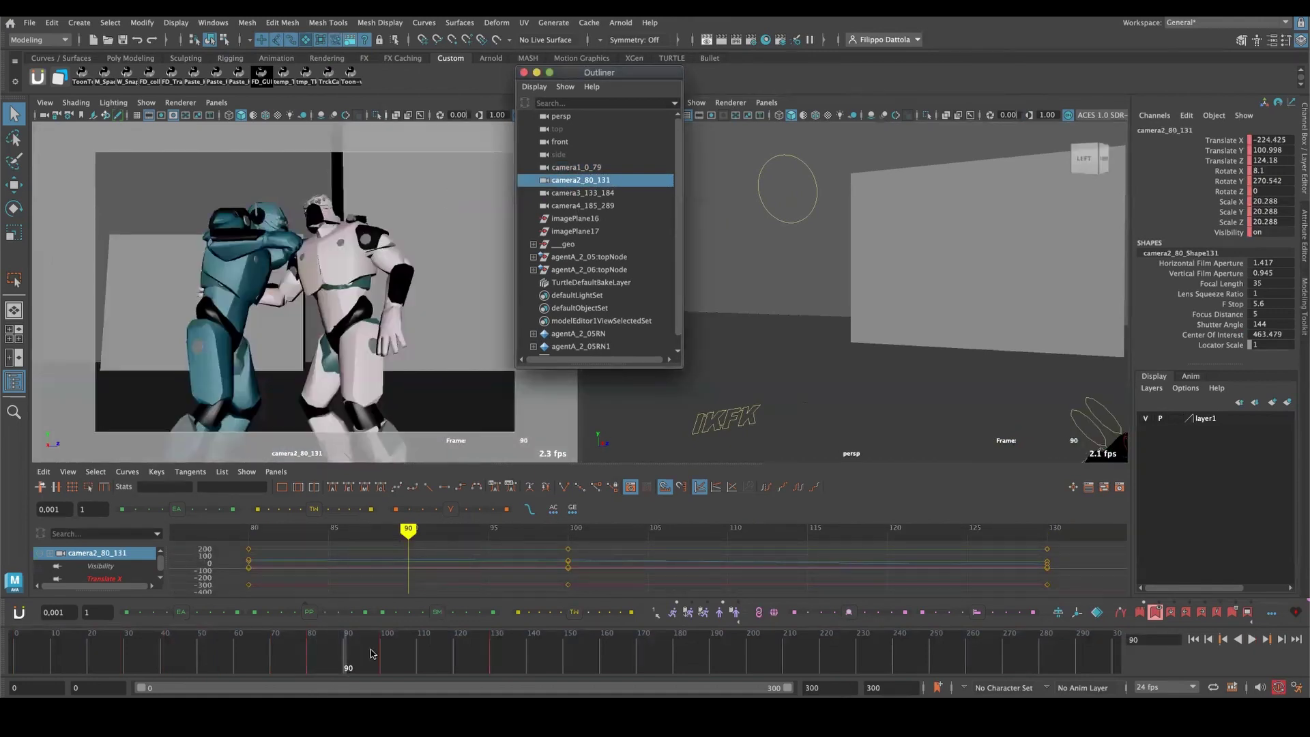
Review the fight through camera2_80_131, then return the timeline to frame 0.
{"action": "key", "text": "alt+v"}
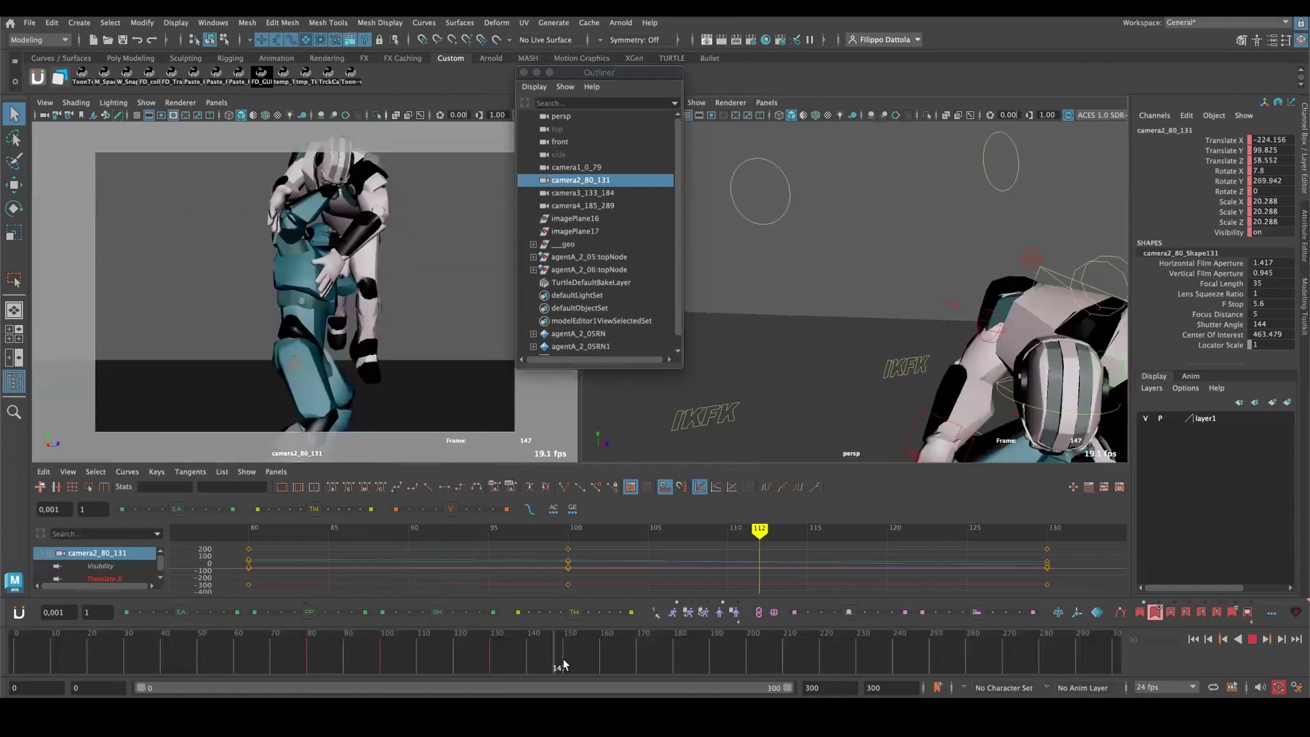
{"action": "left_click_drag", "start_coordinate": [148, 670], "coordinate": [15, 670]}
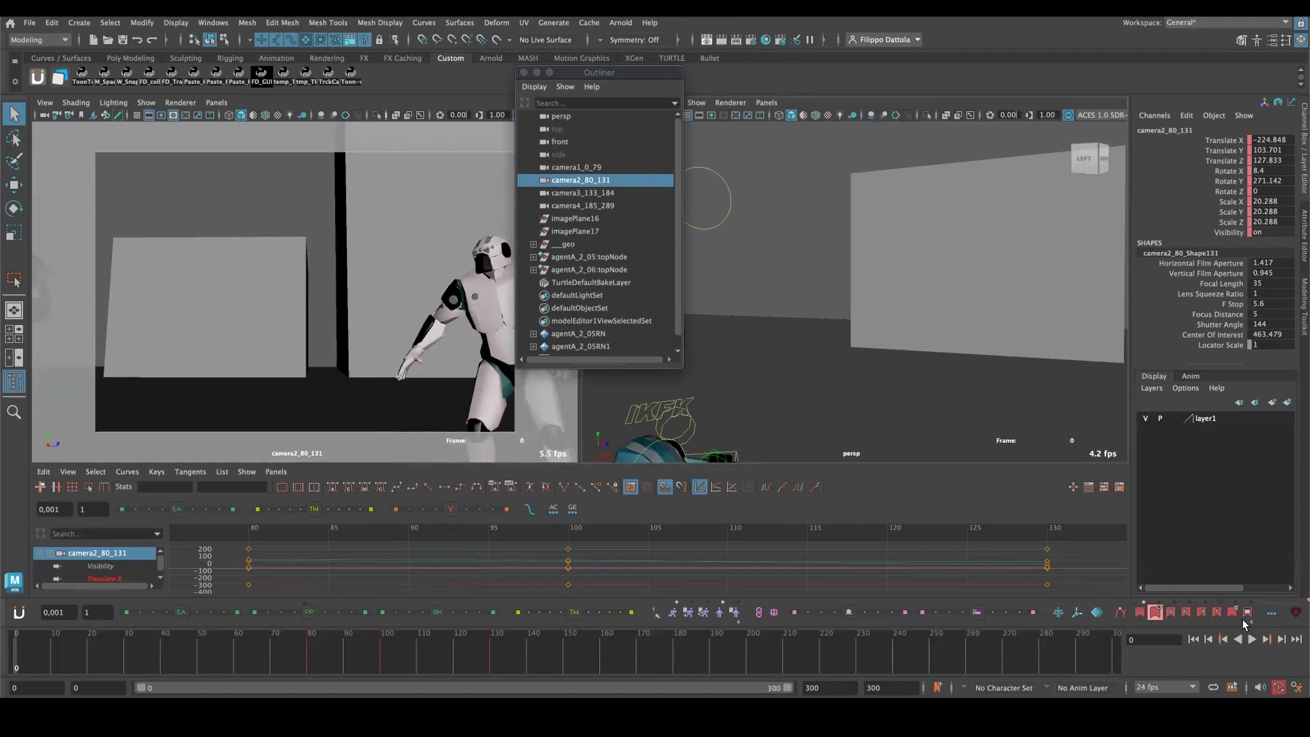
Select camera1_0_79 and add a red time bookmark labelled shotcam_01 at frame 0.
{"action": "left_click", "coordinate": [1155, 613]}
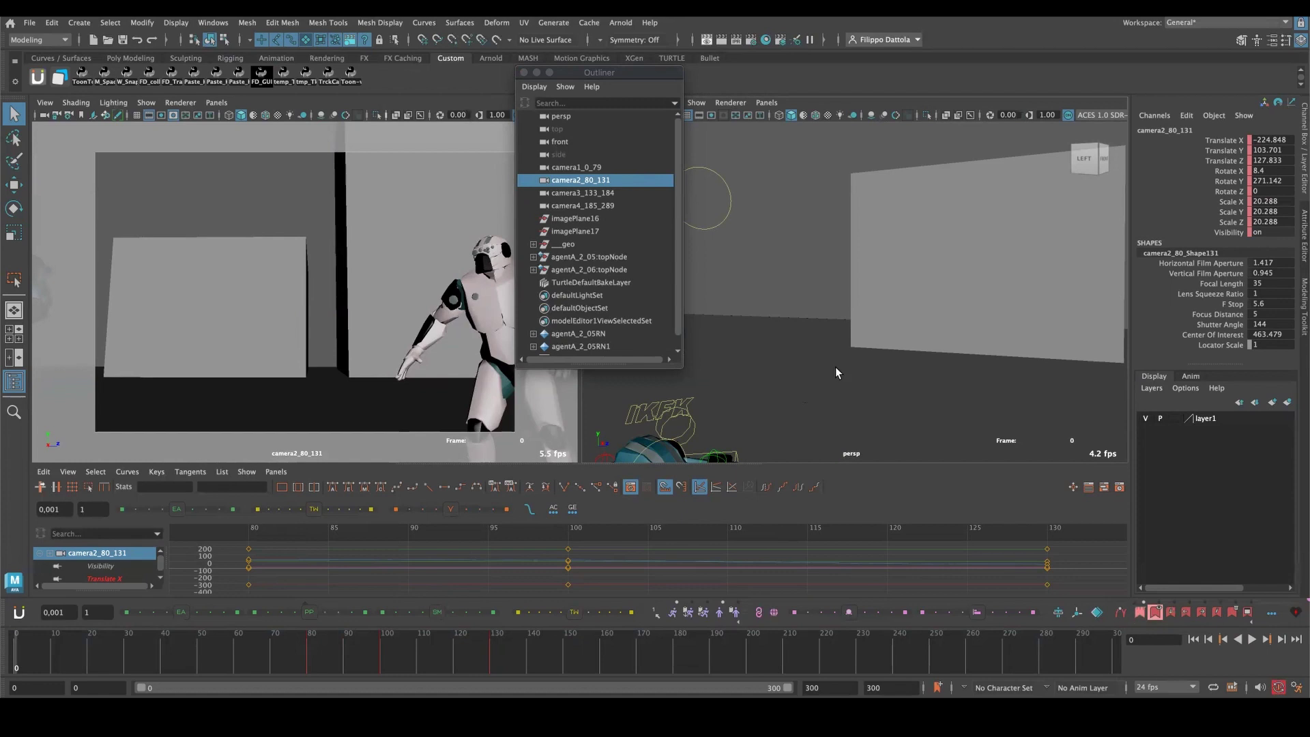
{"action": "left_click", "coordinate": [590, 170]}
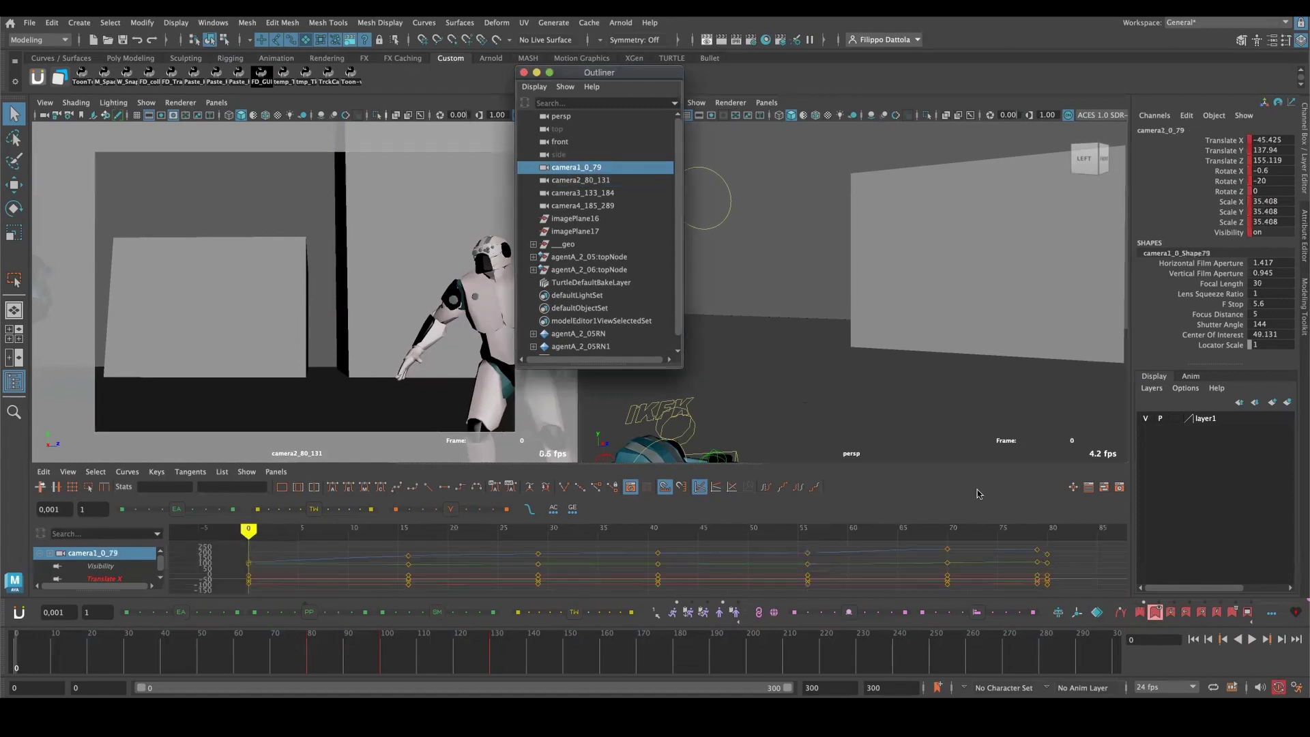
{"action": "left_click", "coordinate": [1140, 613]}
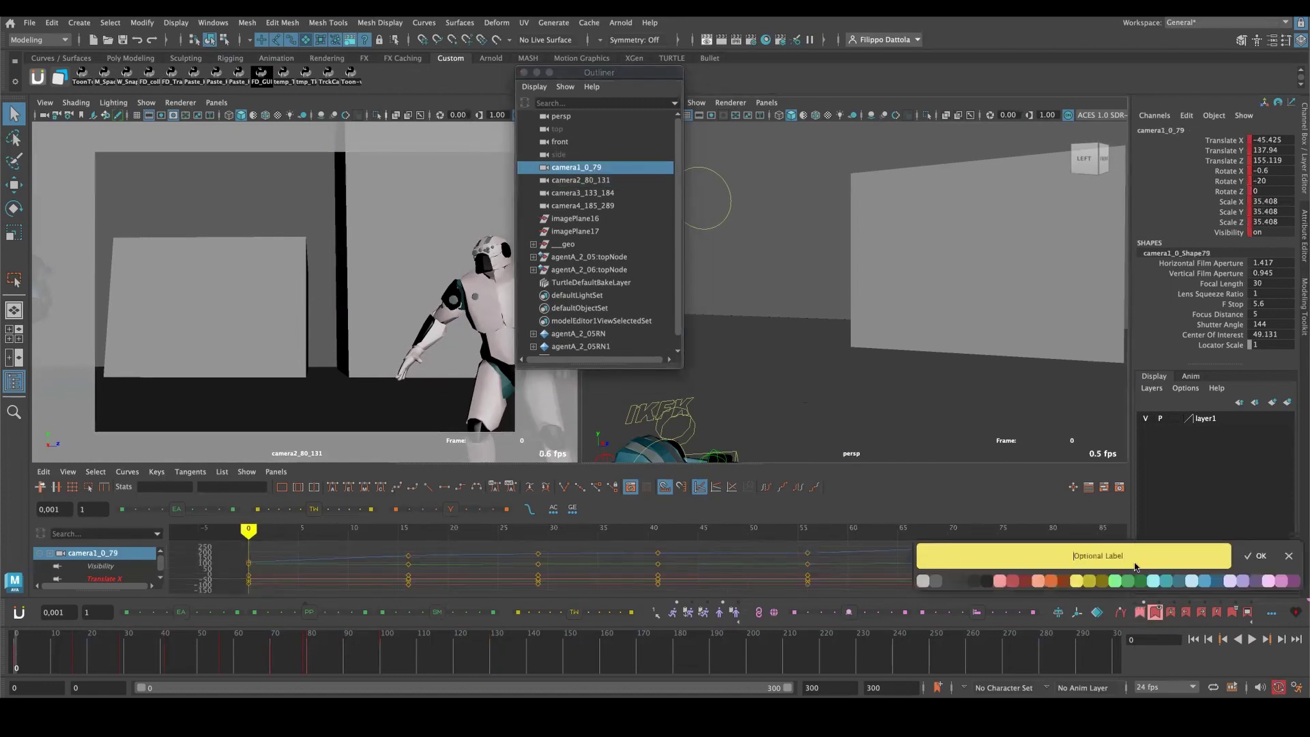
{"action": "type", "text": "shotcam_01"}
{"action": "left_click", "coordinate": [1010, 581]}
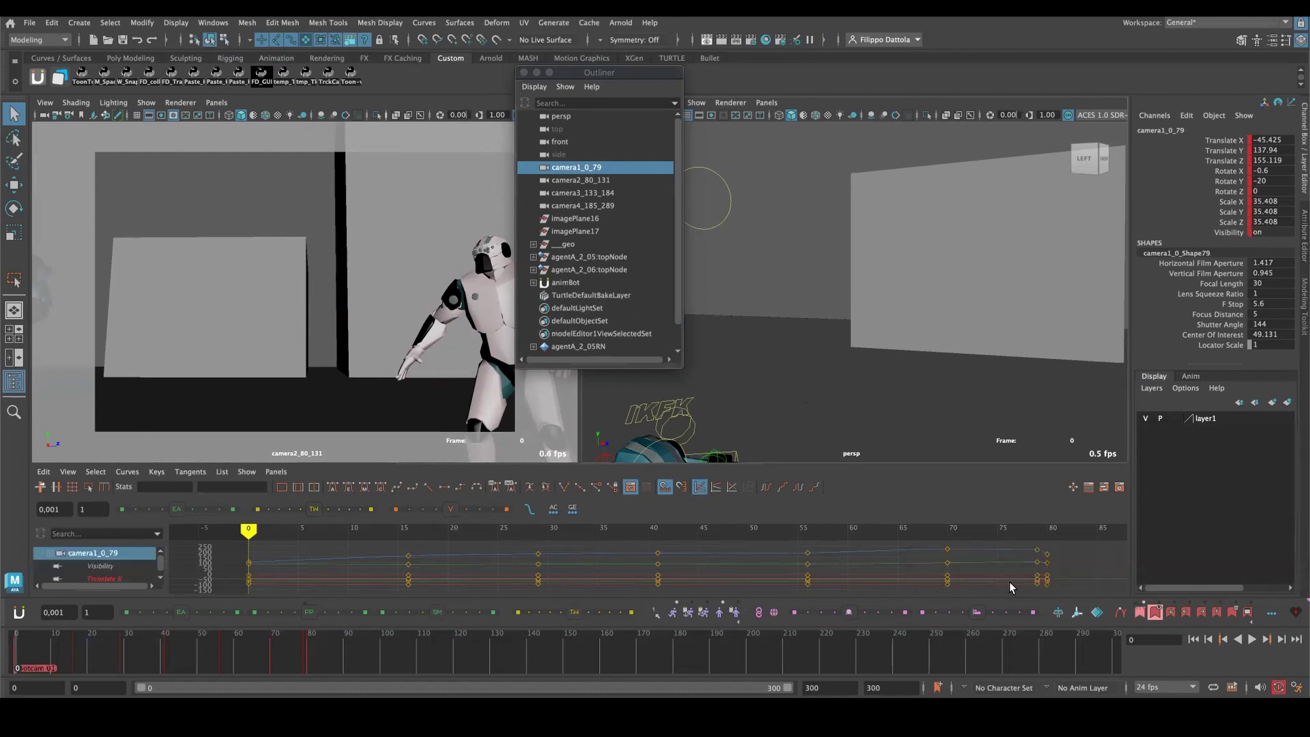
Set the end frame of the Shotcam 01 time bookmark to 79.
{"action": "left_click", "coordinate": [1234, 615]}
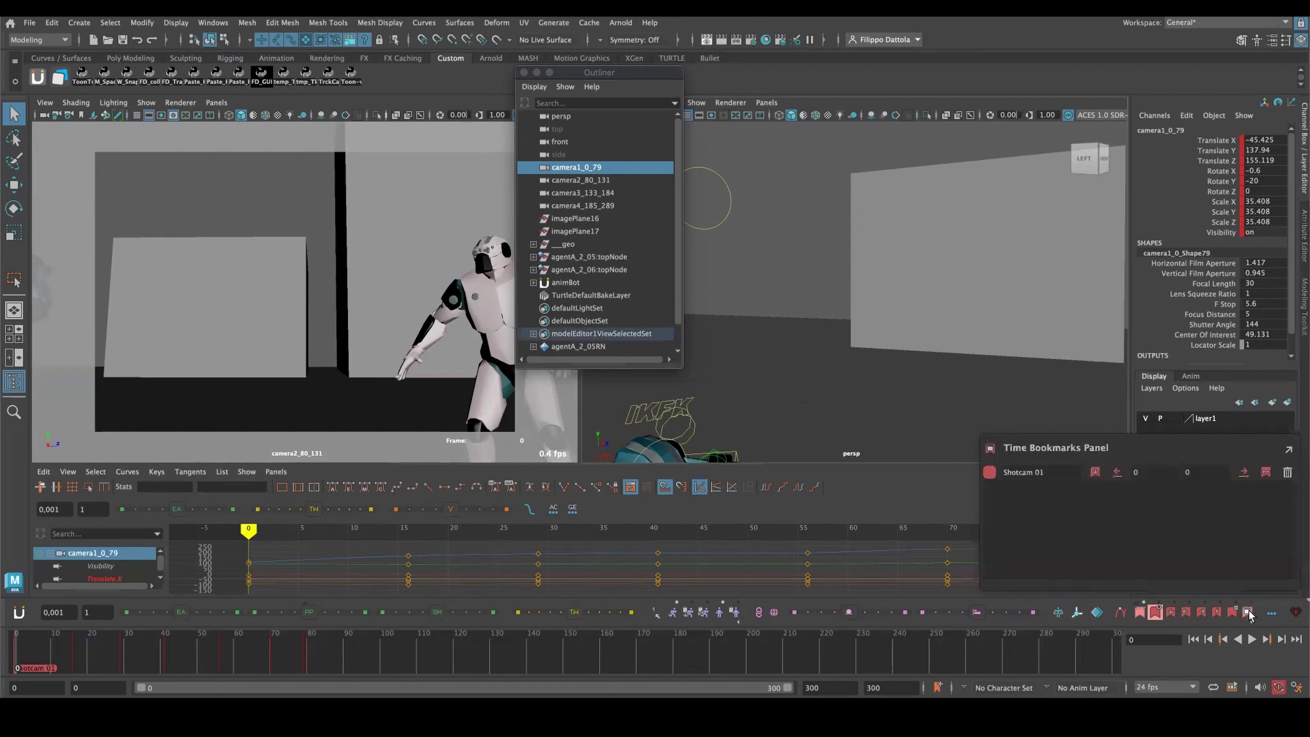
{"action": "left_click", "coordinate": [1185, 475]}
{"action": "type", "text": "79"}
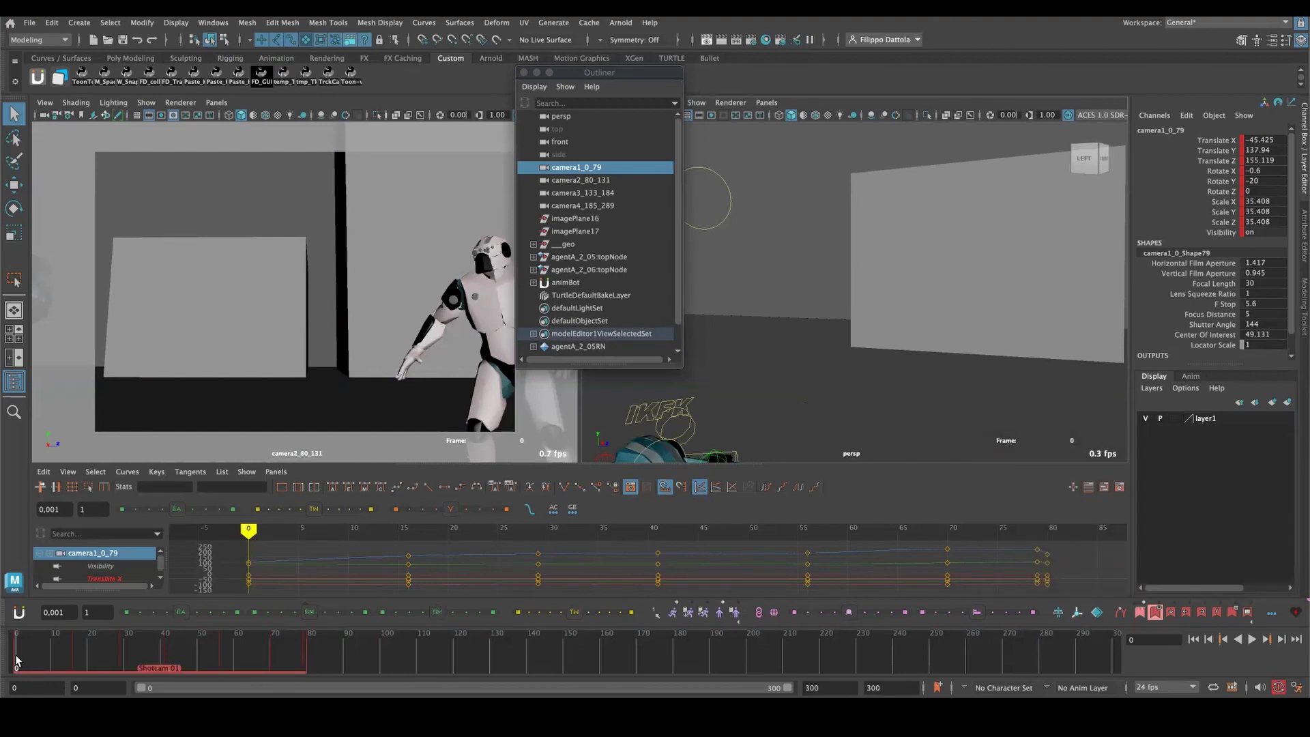
Check the Shotcam 01 range from frame 0 to 79 on the timeline and stop at frame 80.
{"action": "left_click_drag", "start_coordinate": [17, 661], "coordinate": [303, 655]}
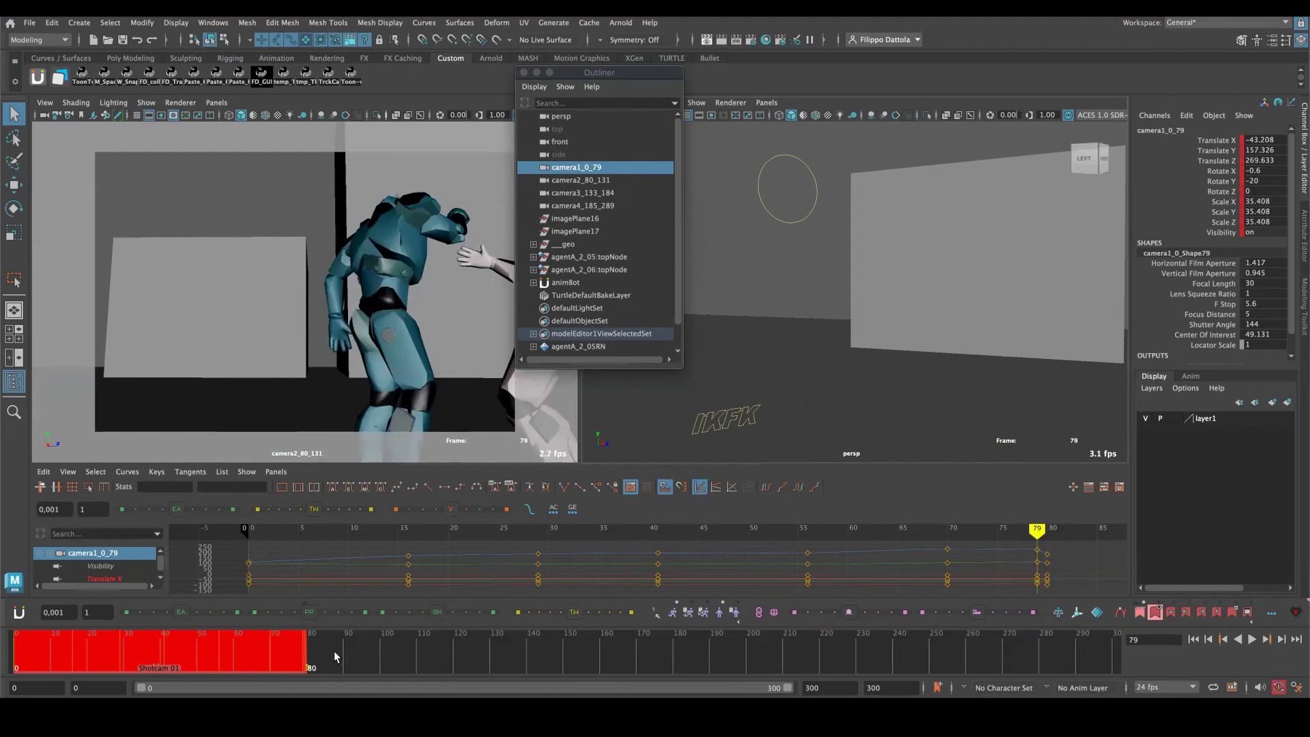
{"action": "key", "text": "alt+v"}
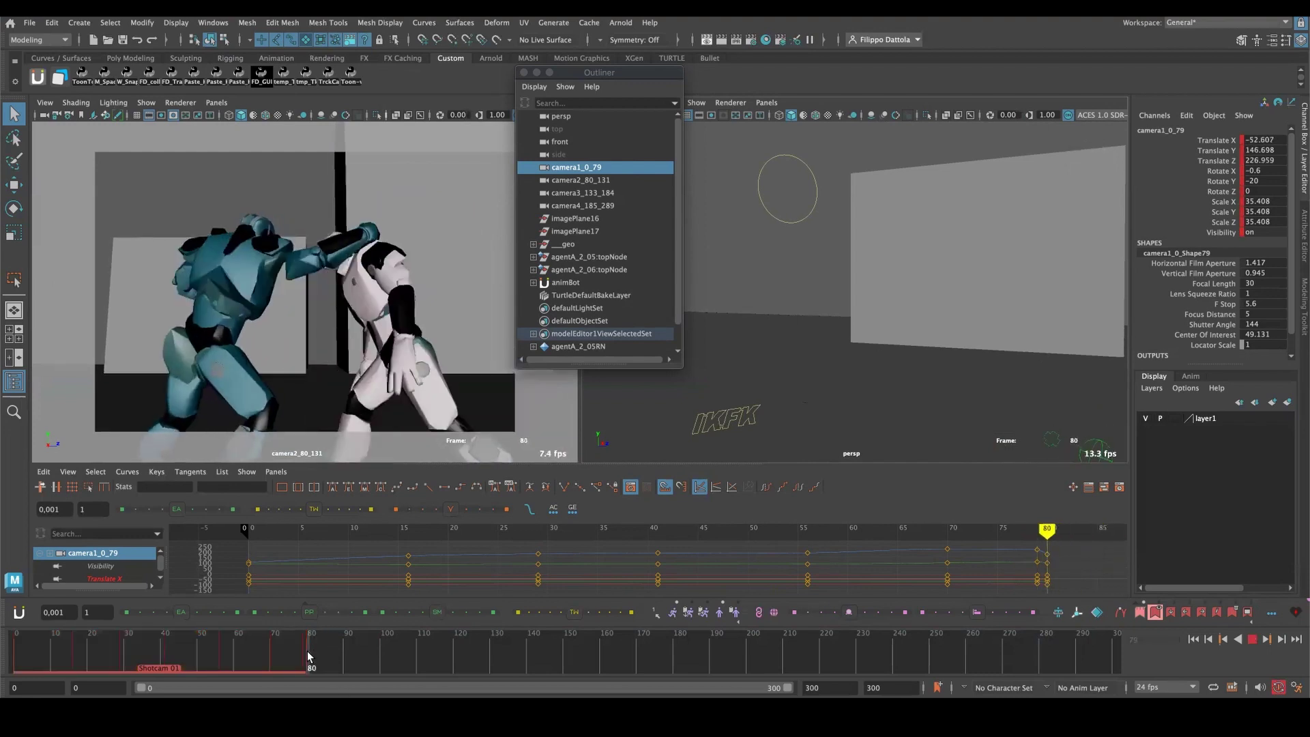
{"action": "key", "text": "alt+v"}
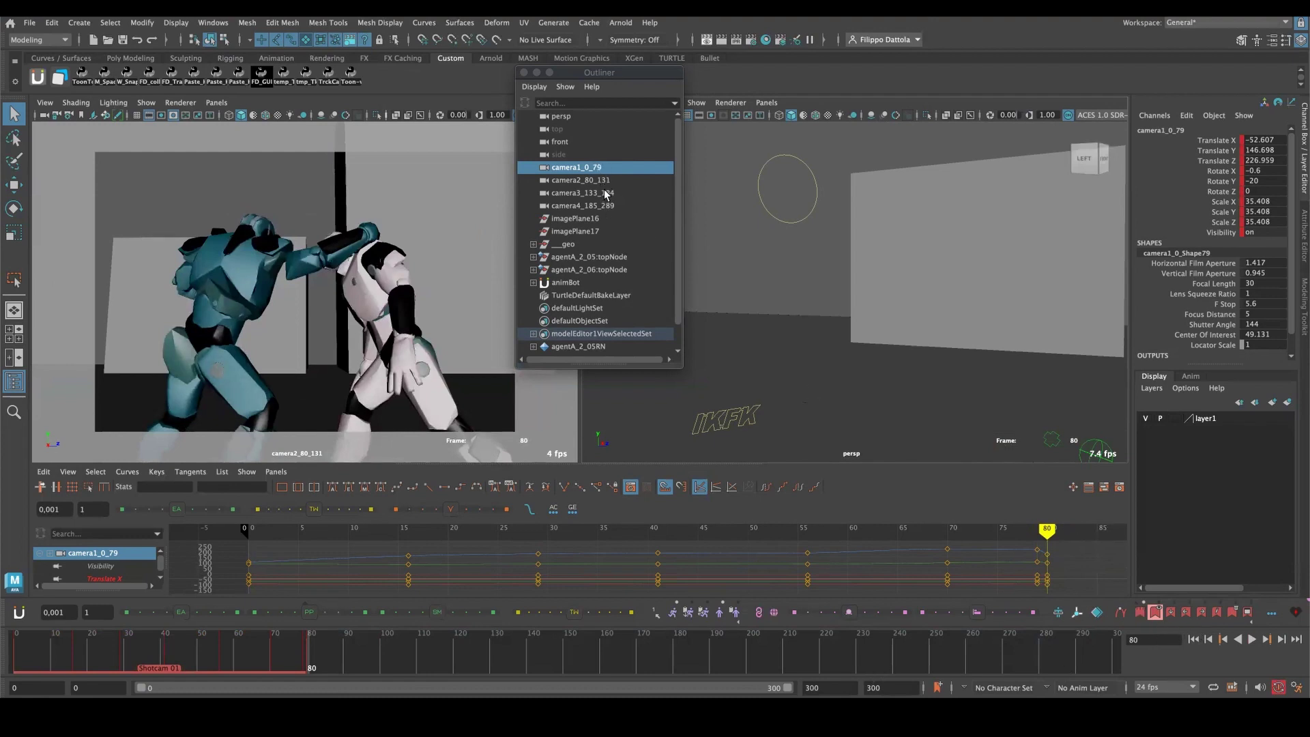
Add a yellow time bookmark labelled shotcam_02 at frame 80.
{"action": "left_click", "coordinate": [1141, 611]}
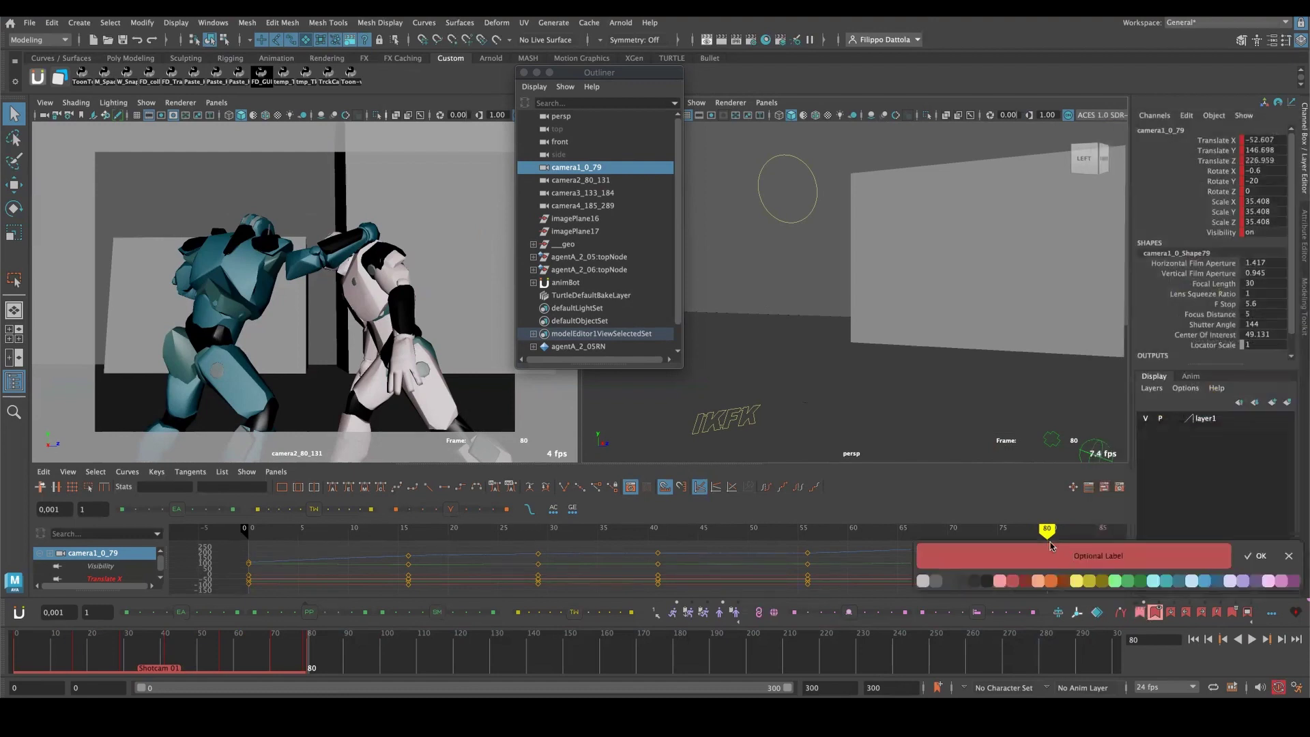
{"action": "type", "text": "shotcam_02"}
{"action": "mouse_move", "coordinate": [1095, 558]}
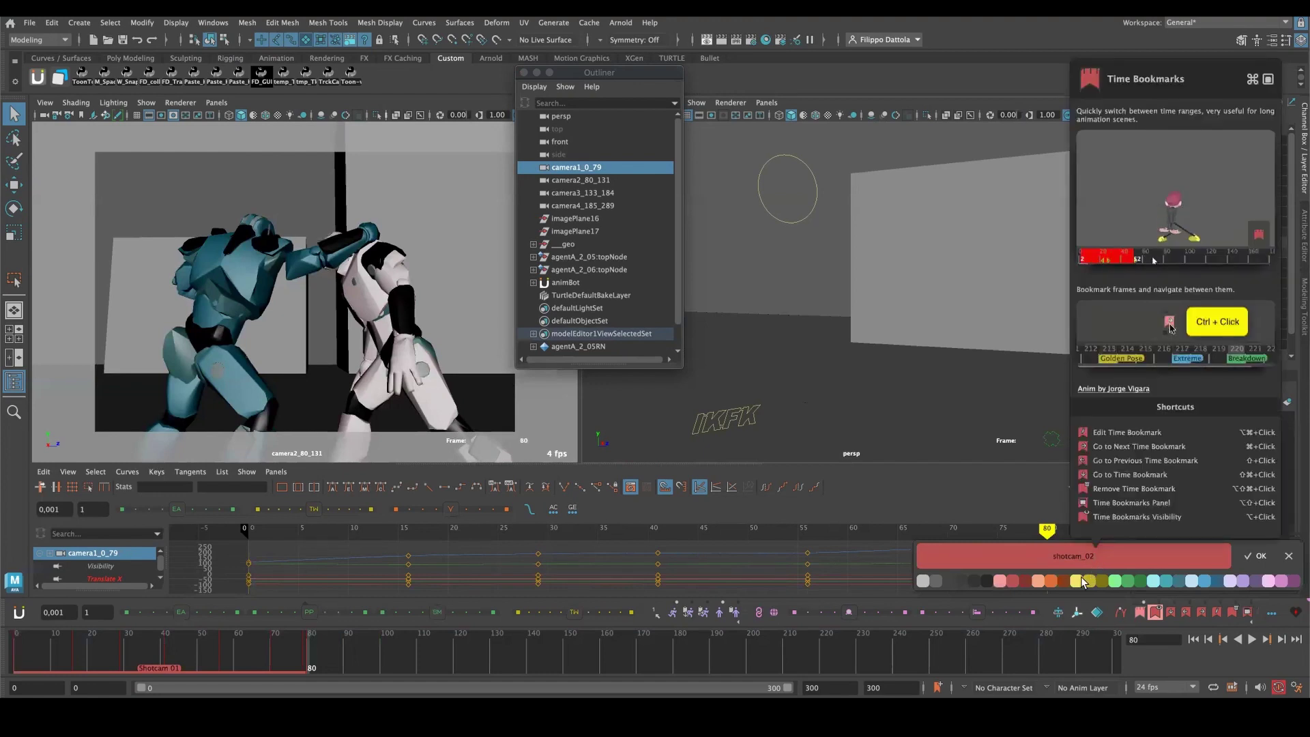
{"action": "left_click", "coordinate": [1078, 582]}
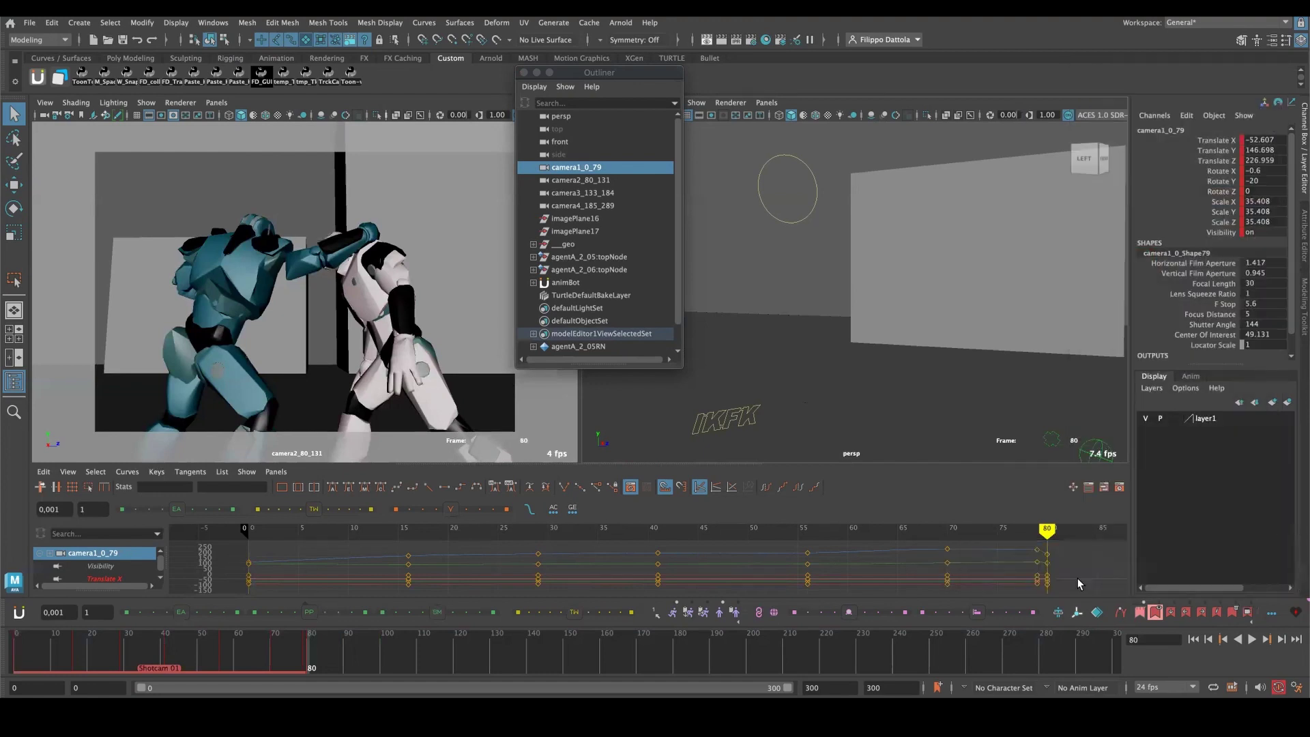
Set the end frame of the Shotcam 02 time bookmark to 131 and check where it ends on the timeline.
{"action": "left_click", "coordinate": [1248, 613]}
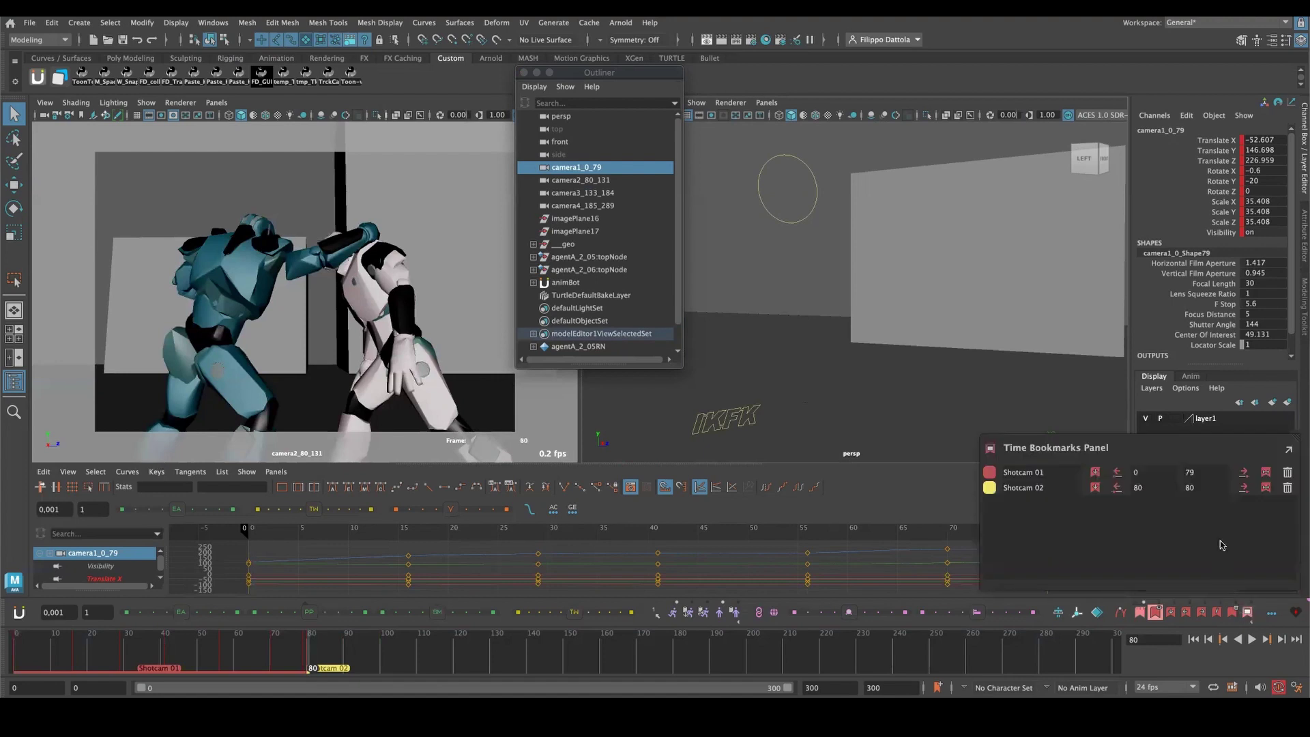
{"action": "double_click", "coordinate": [1183, 492]}
{"action": "type", "text": "131"}
{"action": "key", "text": "Return"}
{"action": "double_click", "coordinate": [1182, 492]}
{"action": "left_click", "coordinate": [495, 656]}
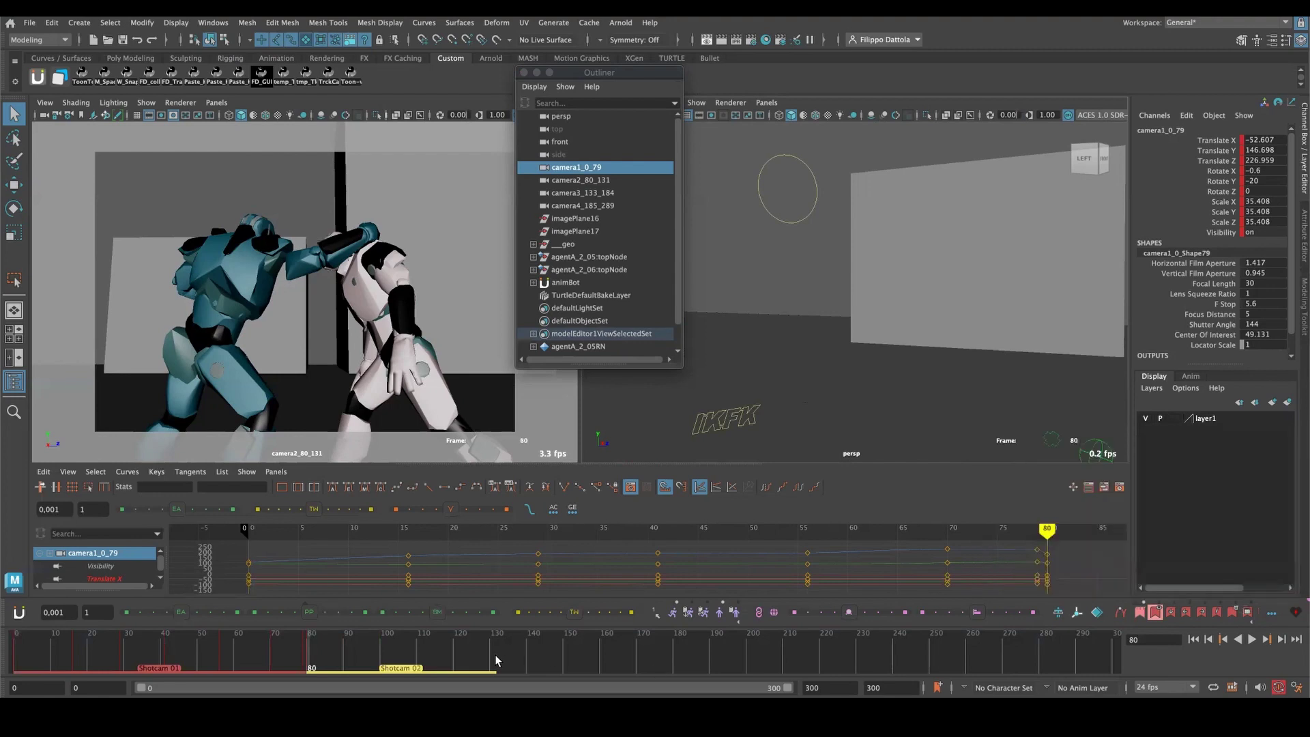
{"action": "left_click", "coordinate": [494, 658]}
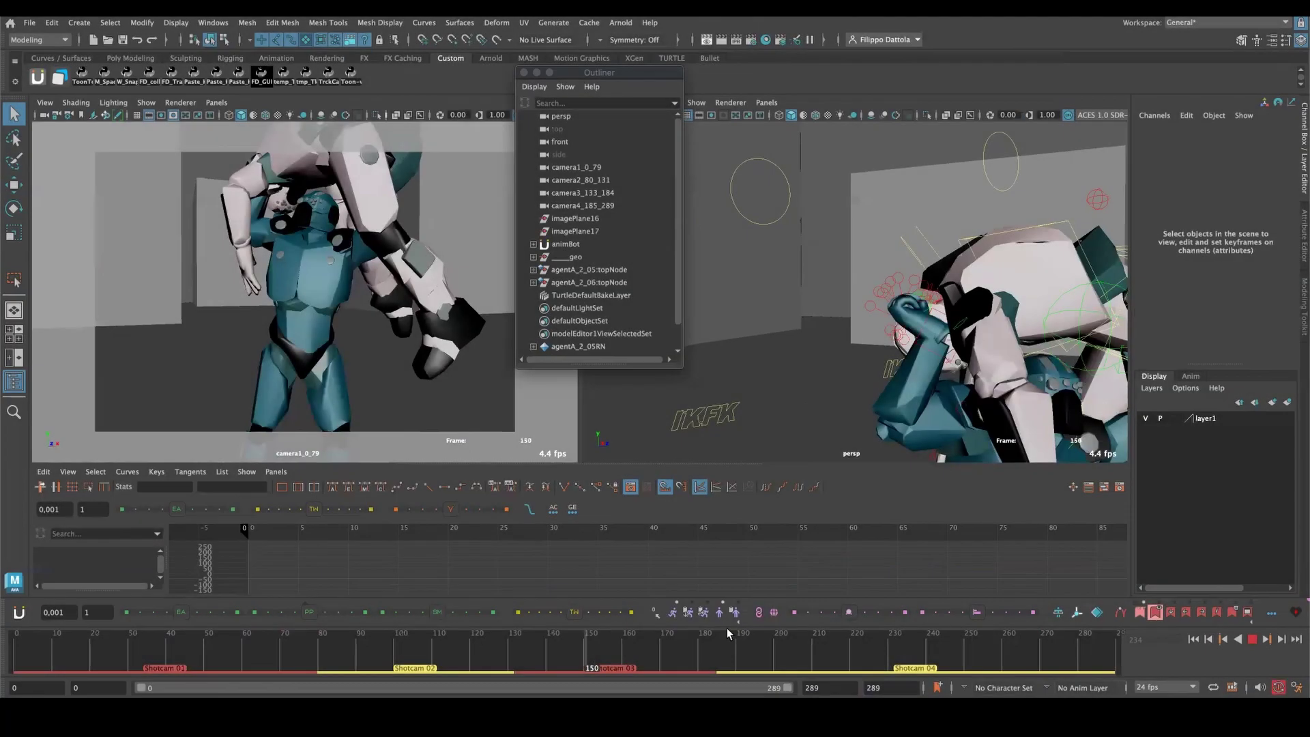
Review the Shotcam 01 to 04 bookmarks across the full timeline and move to frame 52.
{"action": "left_click", "coordinate": [1253, 639]}
{"action": "left_click", "coordinate": [1247, 612]}
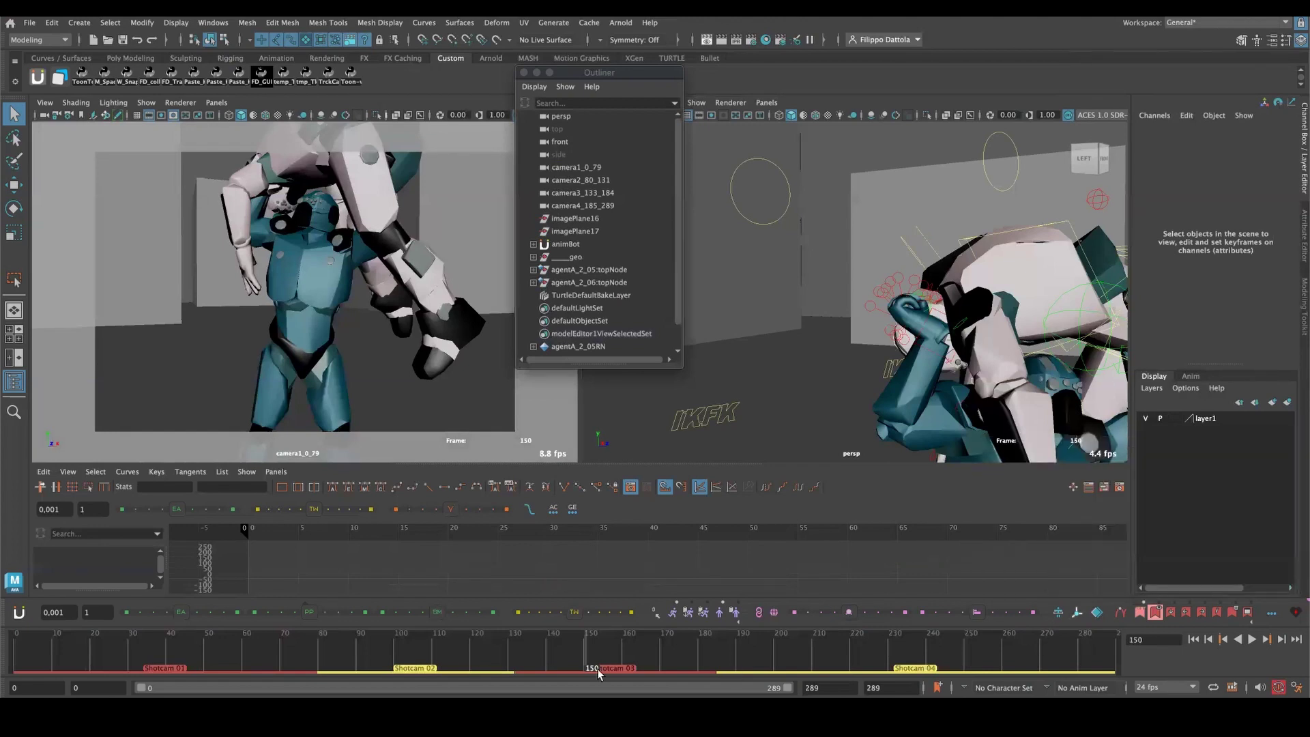
{"action": "left_click", "coordinate": [233, 654]}
{"action": "key", "text": "alt+v"}
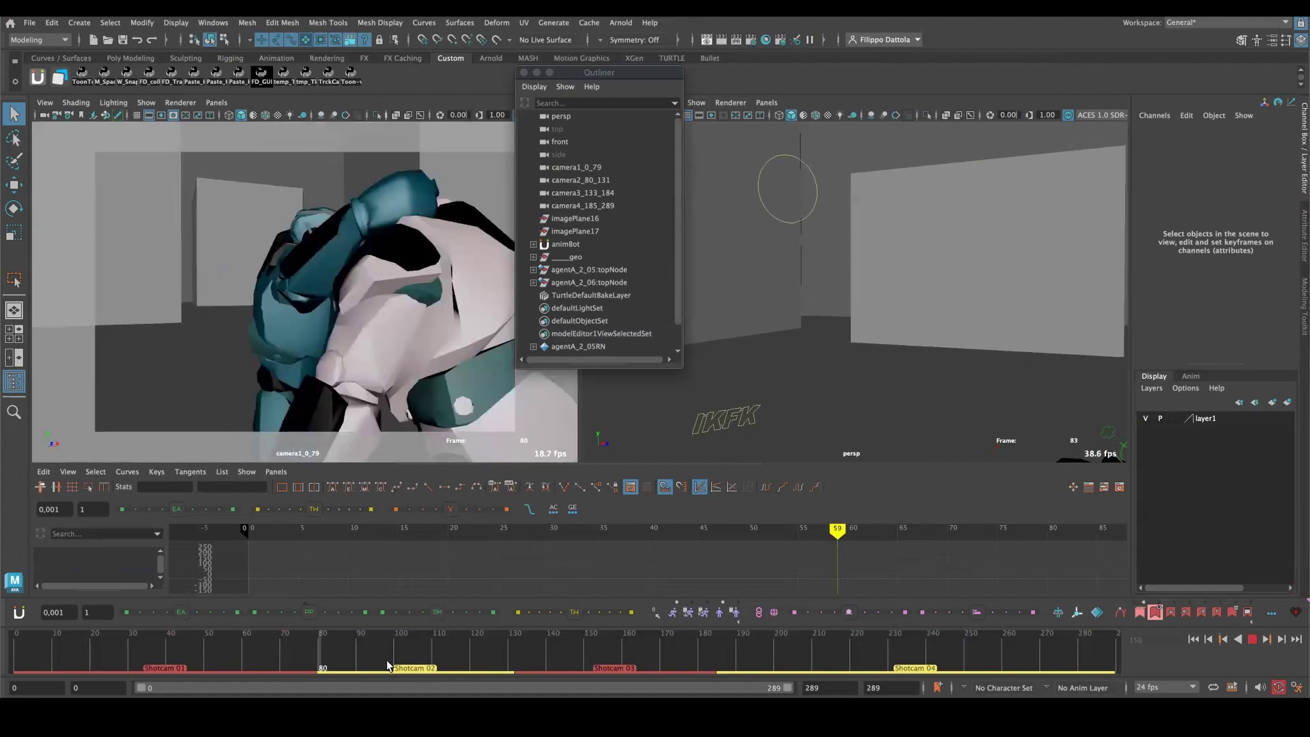
{"action": "left_click", "coordinate": [214, 662]}
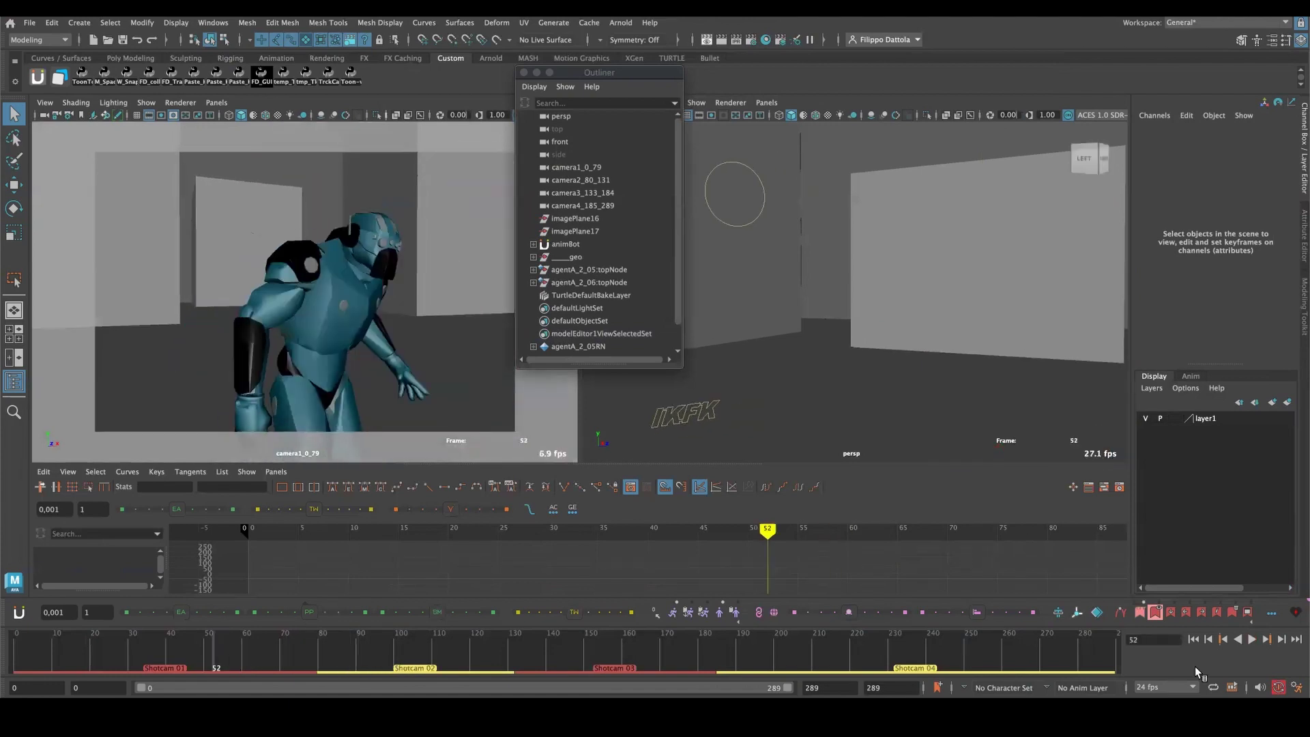
Limit the playback range to the Shotcam 01 bookmark and scrub through it to frame 70.
{"action": "left_click", "coordinate": [1186, 612]}
{"action": "left_click", "coordinate": [1187, 613]}
{"action": "left_click", "coordinate": [1187, 613]}
{"action": "left_click", "coordinate": [1186, 613]}
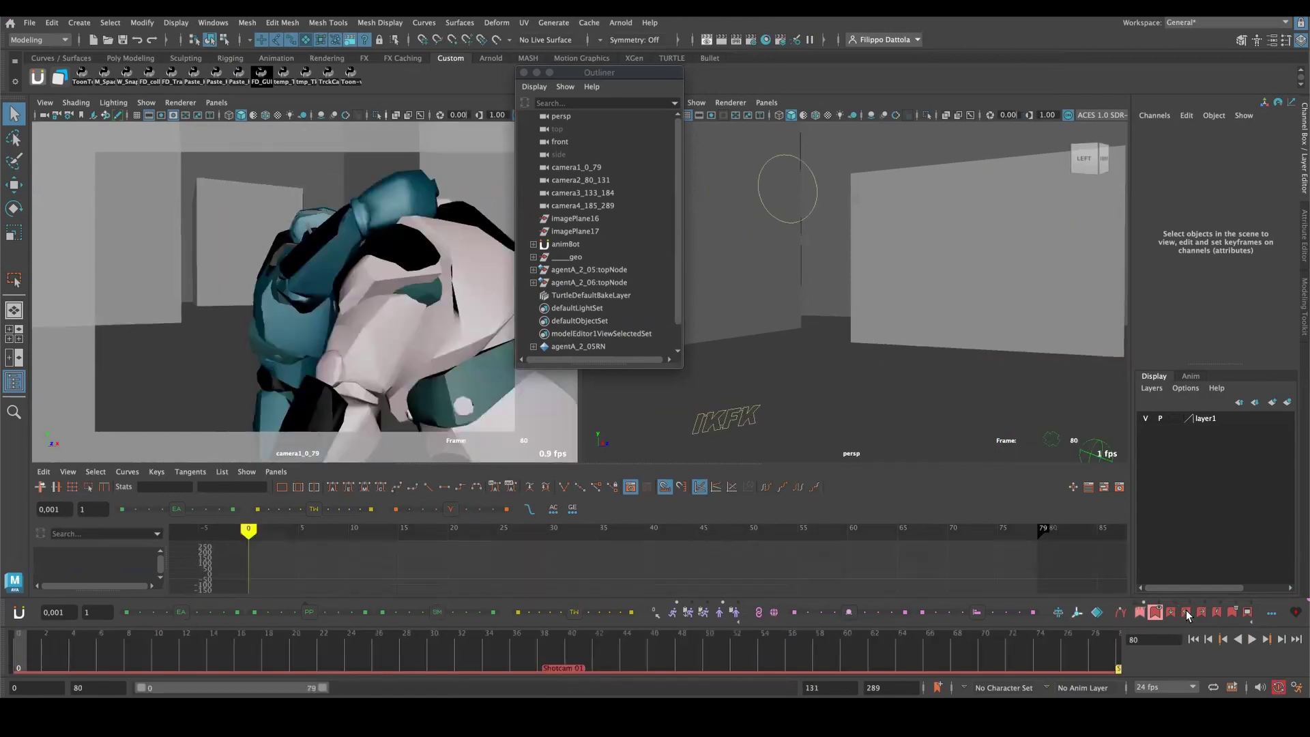
{"action": "key", "text": "alt+v"}
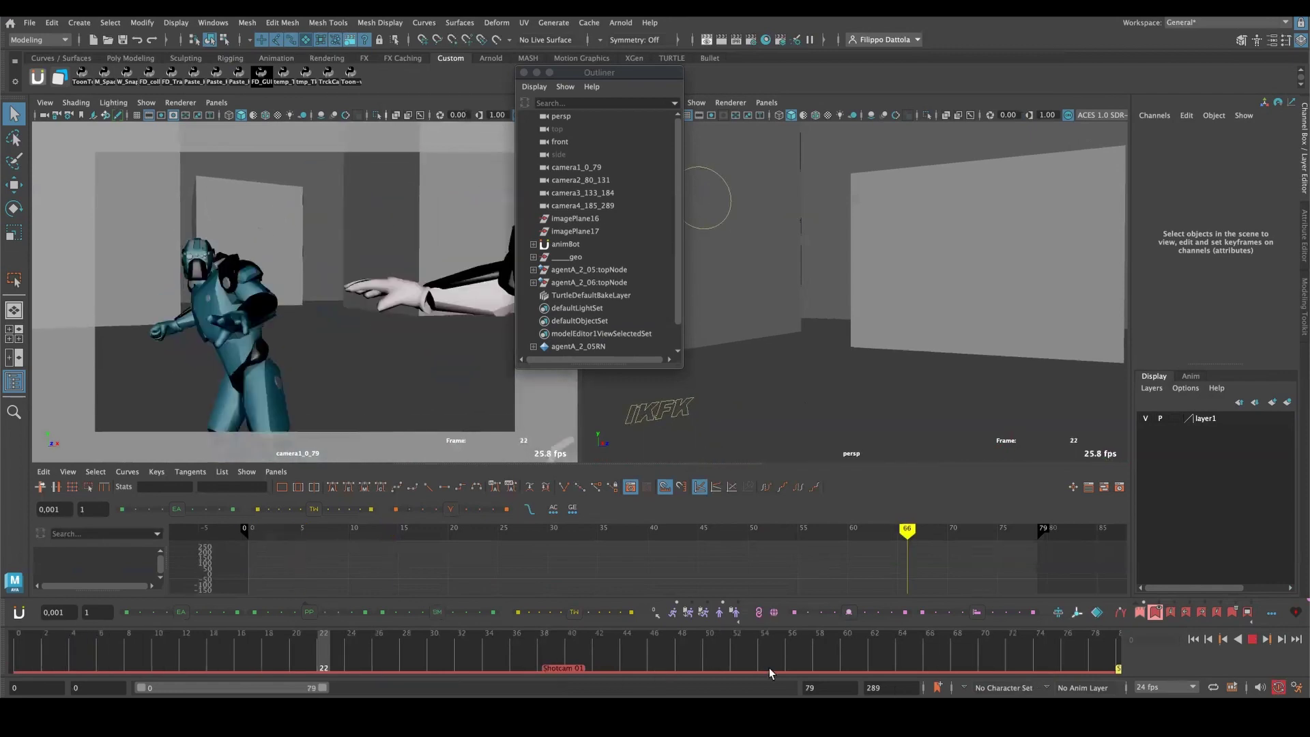
{"action": "left_click_drag", "start_coordinate": [384, 648], "coordinate": [979, 662]}
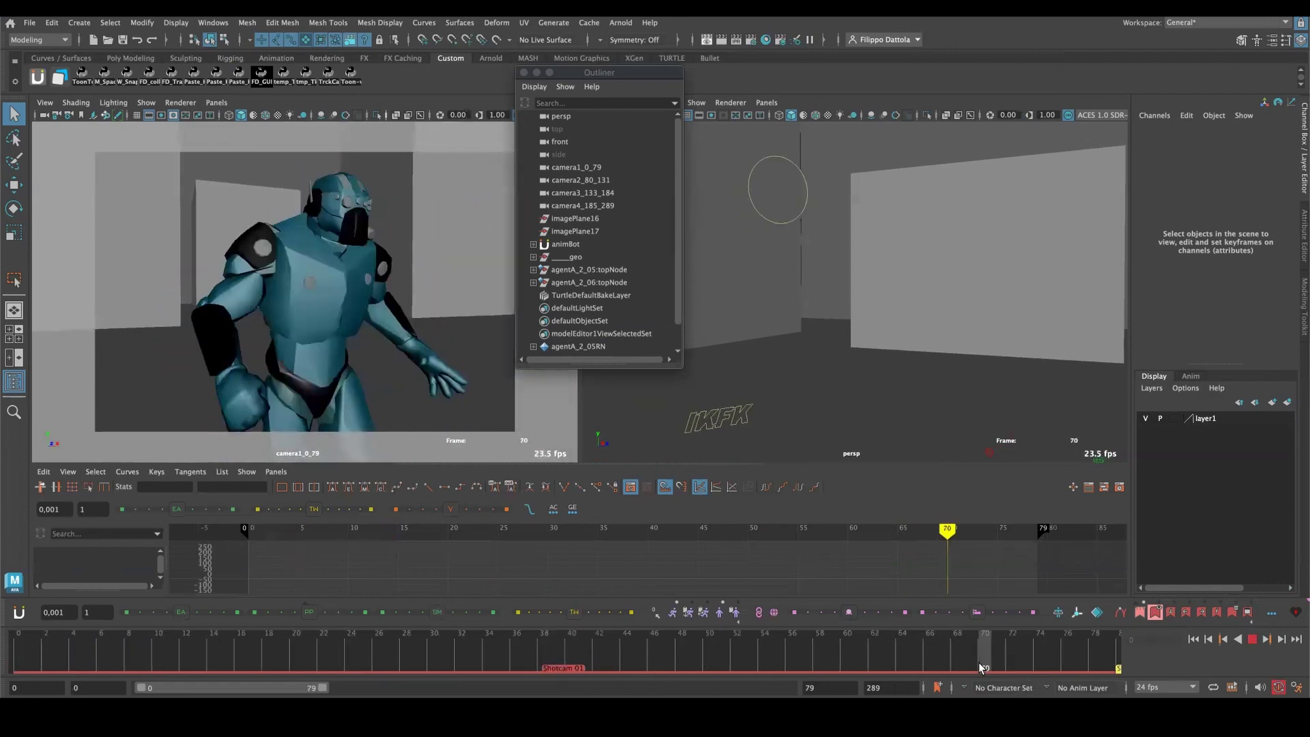
Advance to the Shotcam 02 bookmark range, look through camera2_80_131 and scrub the shot to frame 124.
{"action": "left_click", "coordinate": [1202, 613]}
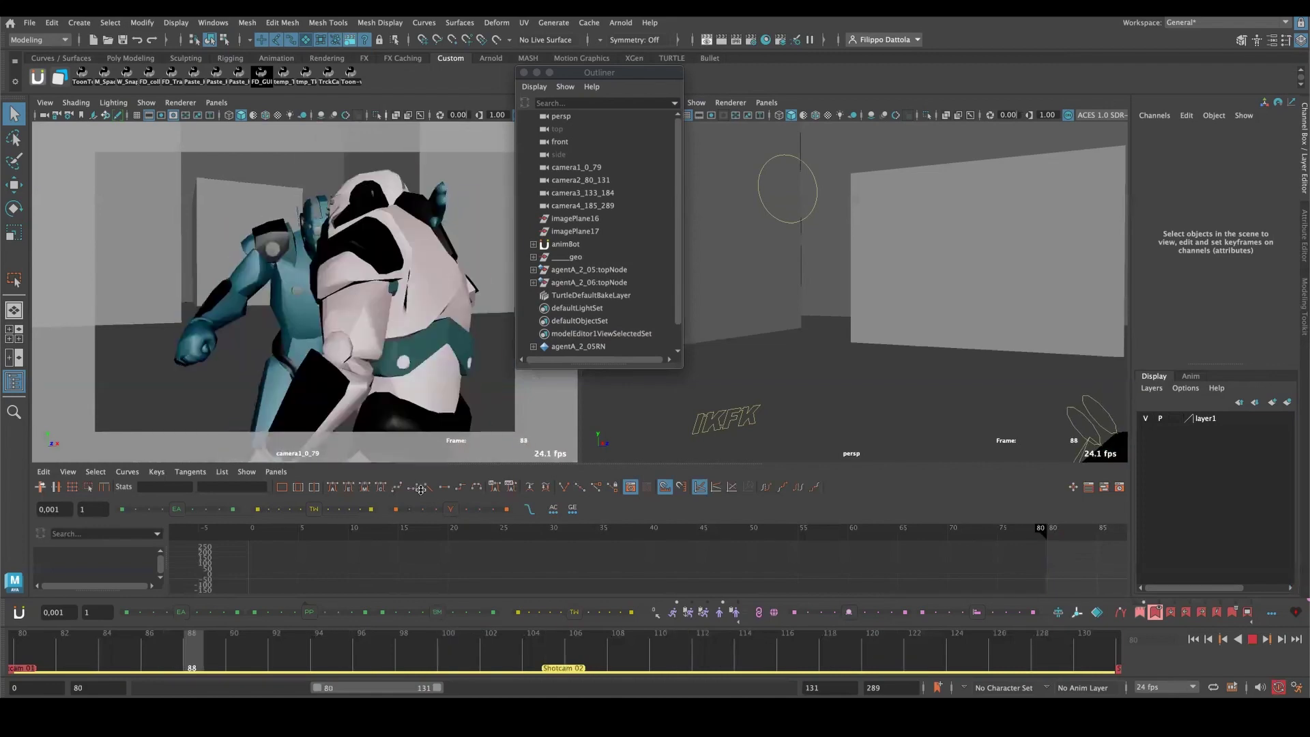
{"action": "left_click", "coordinate": [585, 180]}
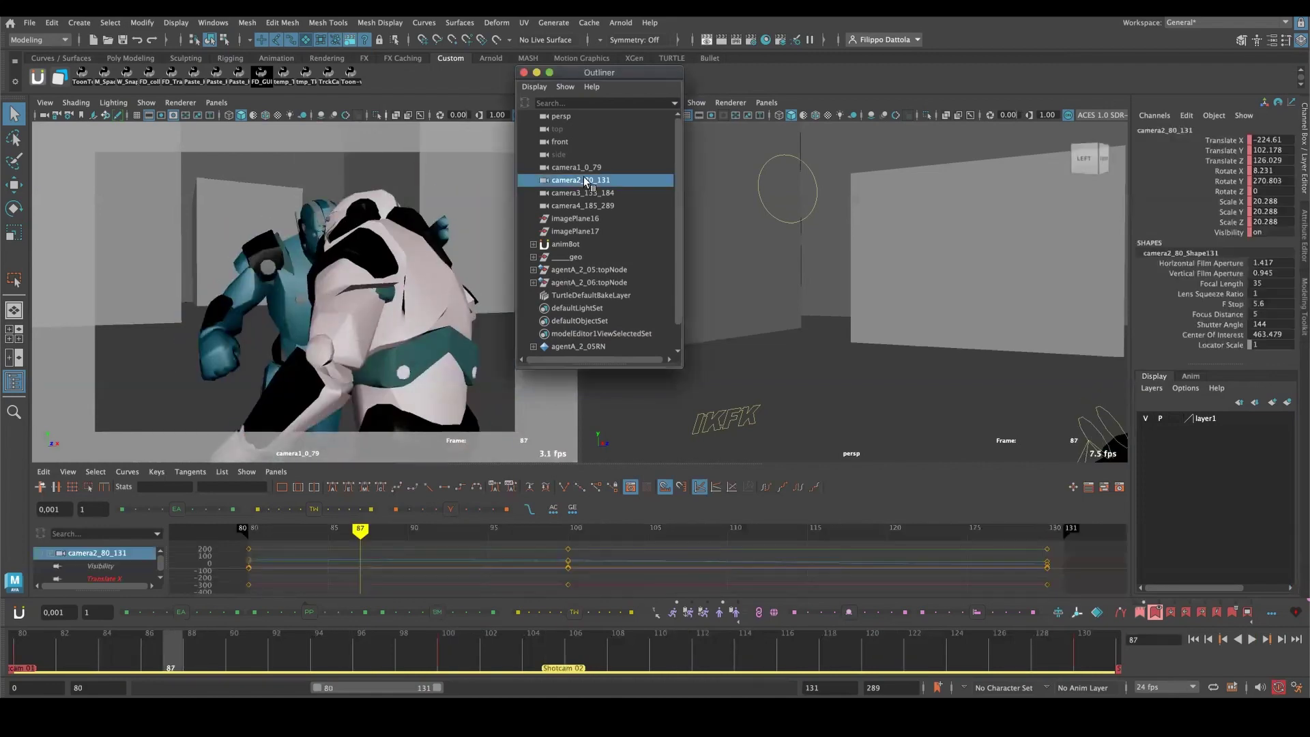
{"action": "middle_click_drag", "start_coordinate": [583, 176], "coordinate": [423, 184]}
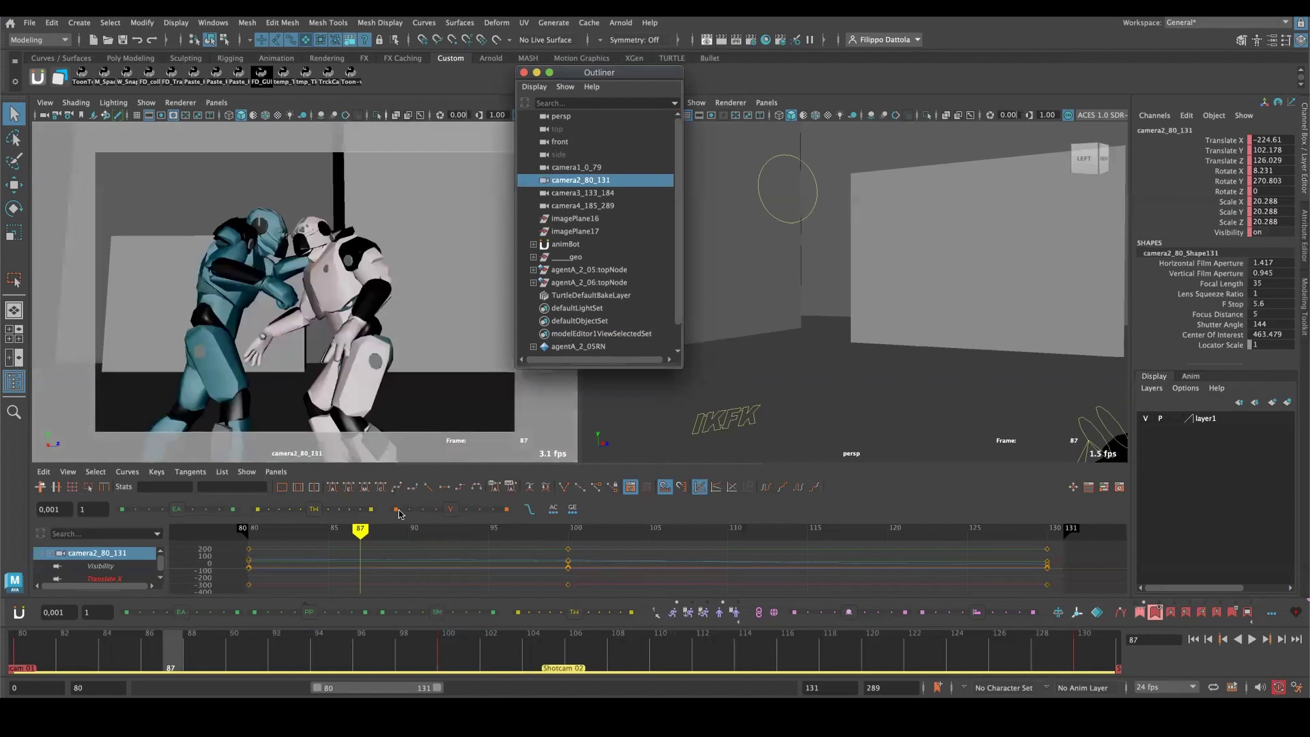
{"action": "key", "text": "alt+v"}
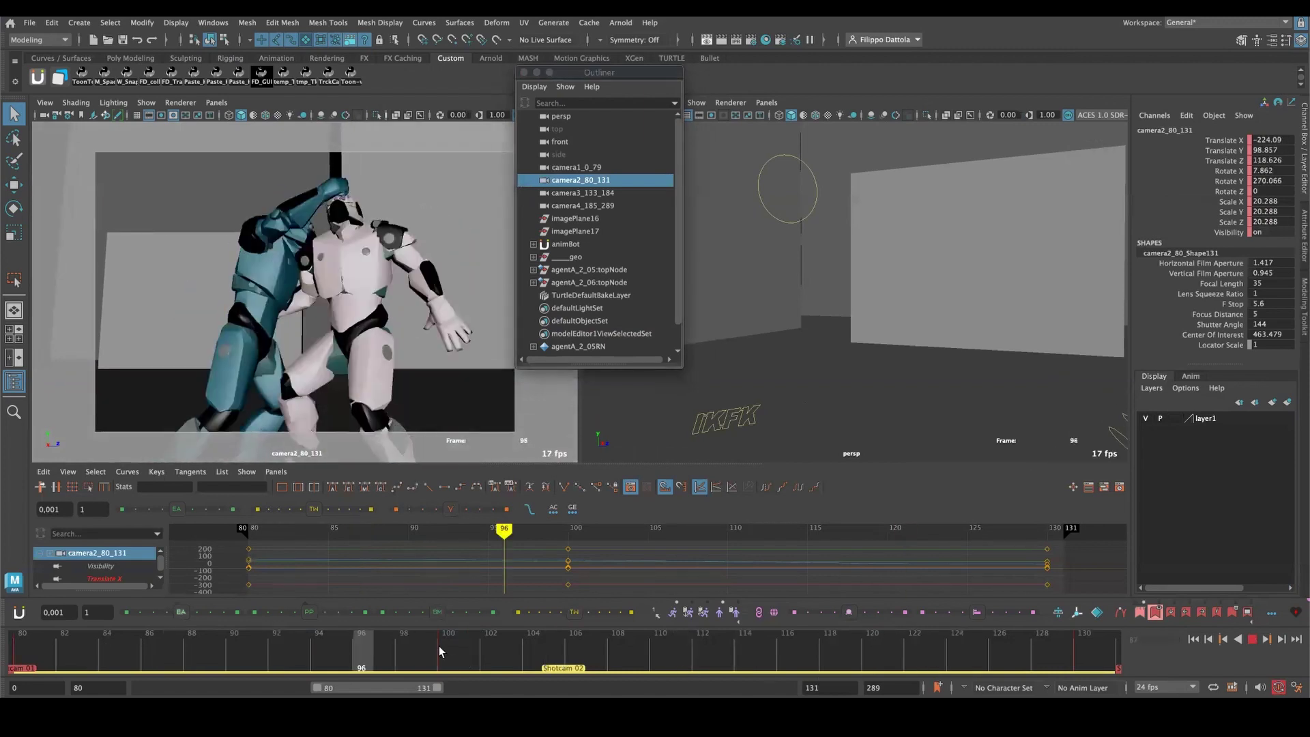
{"action": "left_click", "coordinate": [948, 652]}
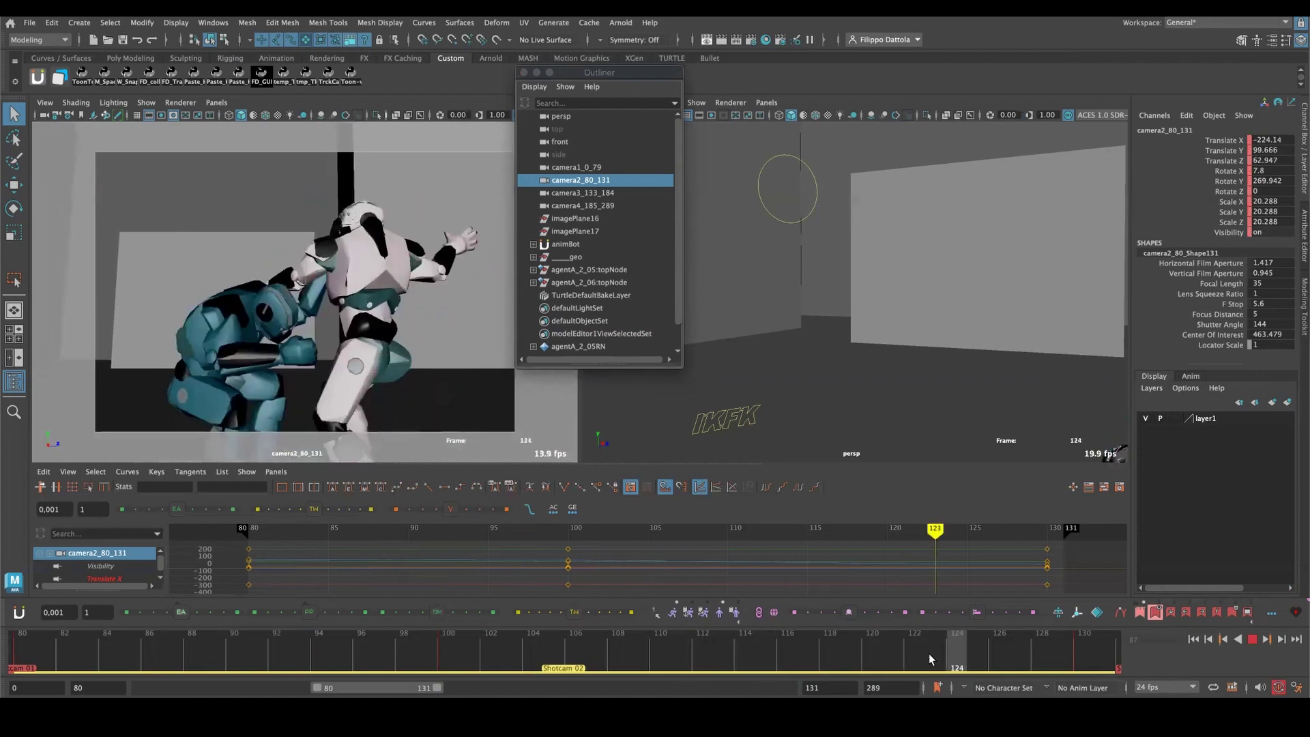
Restore the full 0–289 timeline range, scrub across the bookmarked shots and move to frame 51.
{"action": "key", "text": "a"}
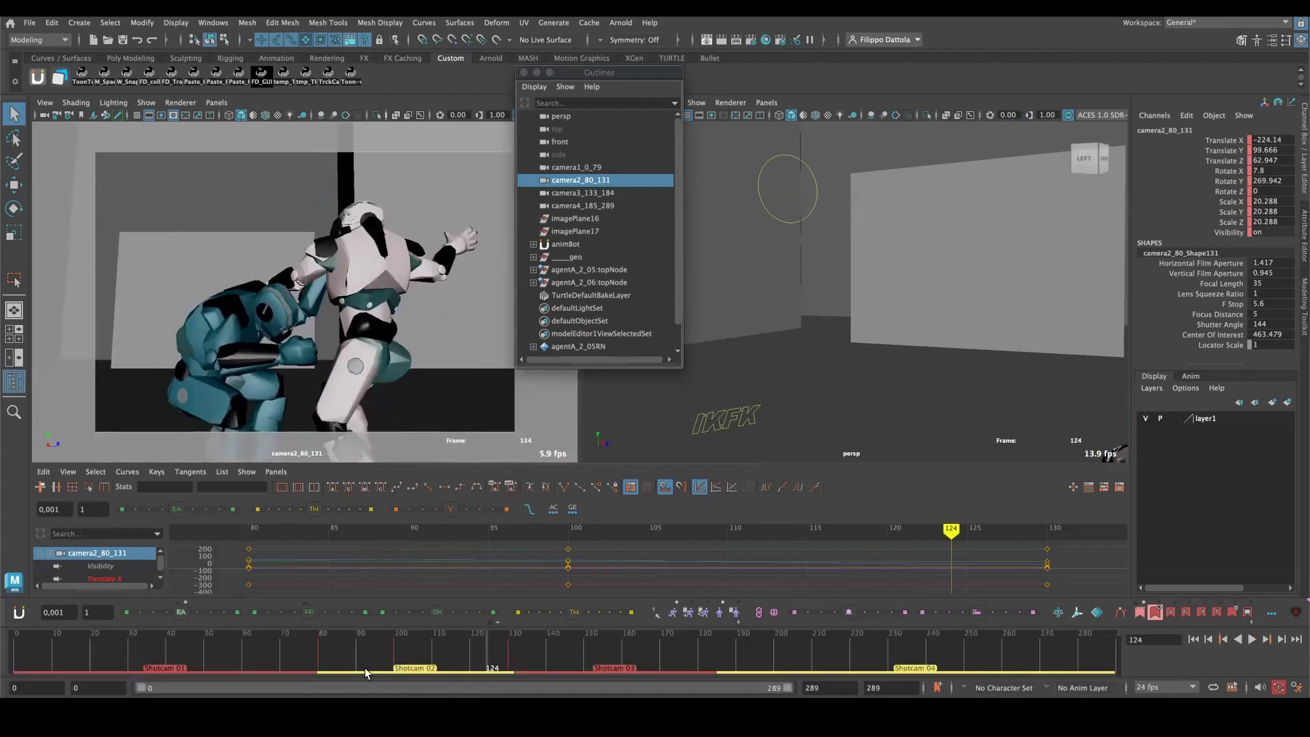
{"action": "left_click_drag", "start_coordinate": [93, 658], "coordinate": [346, 656]}
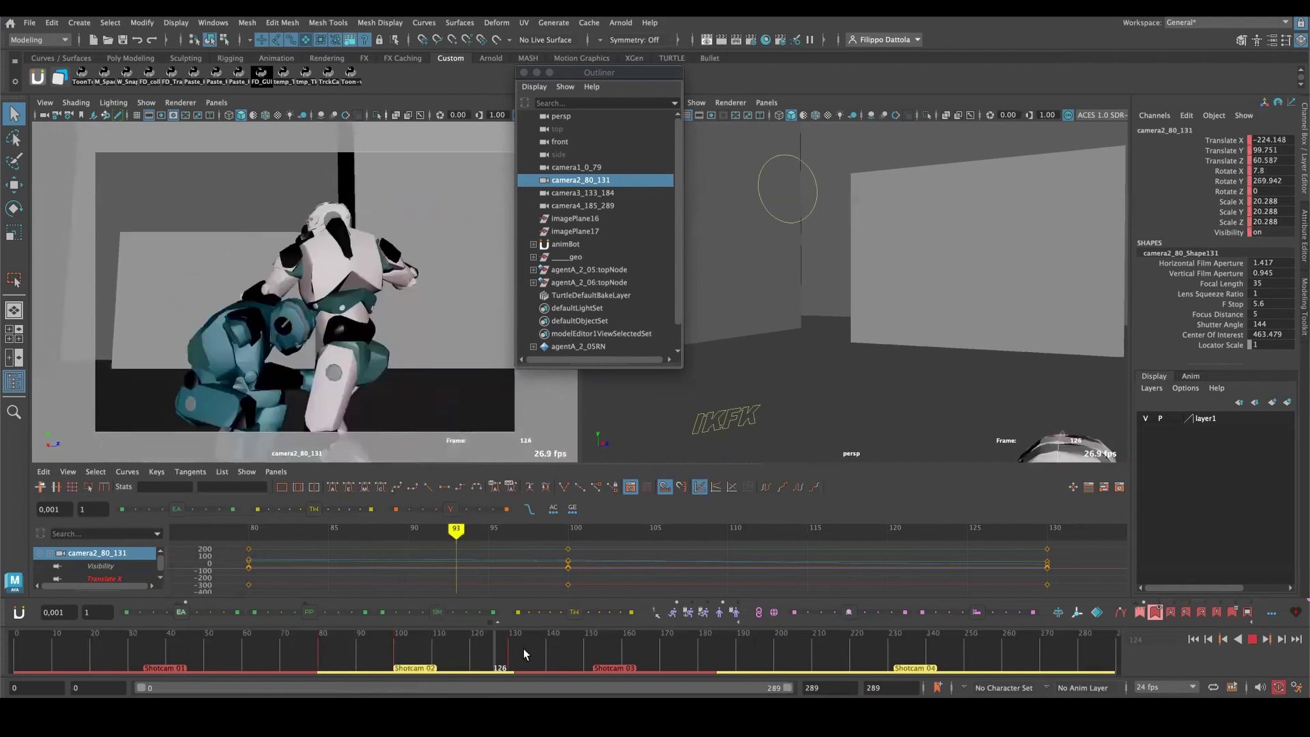
{"action": "key", "text": "alt+v"}
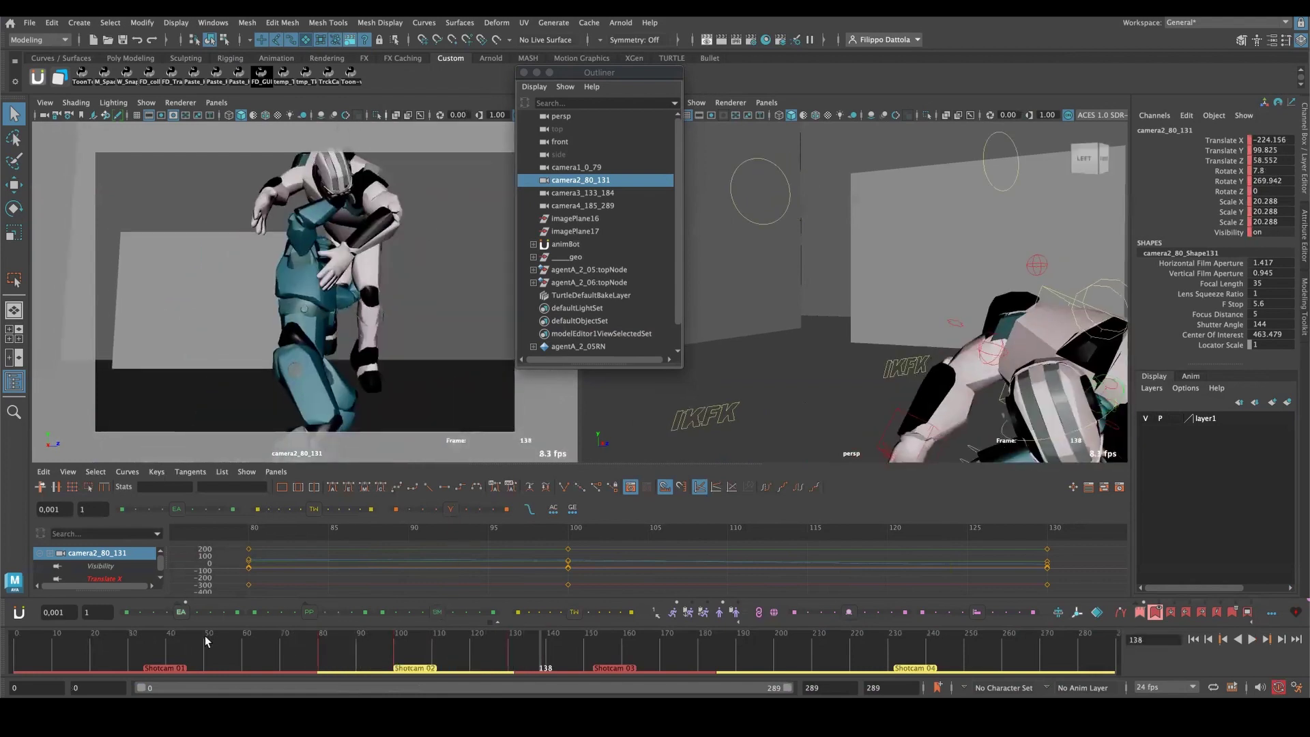
{"action": "left_click", "coordinate": [212, 640]}
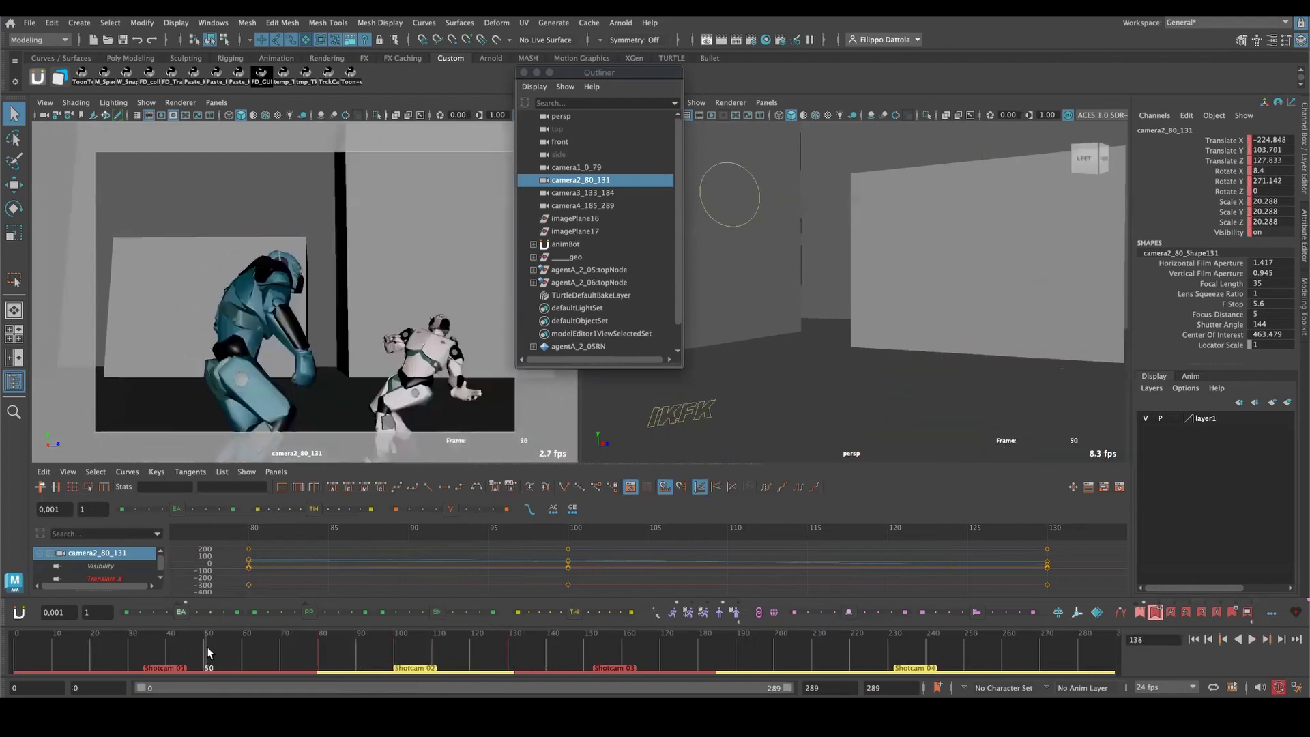
Cycle back through the bookmarks to the Shotcam 01 range and scrub it to frame 75.
{"action": "left_click", "coordinate": [1184, 612]}
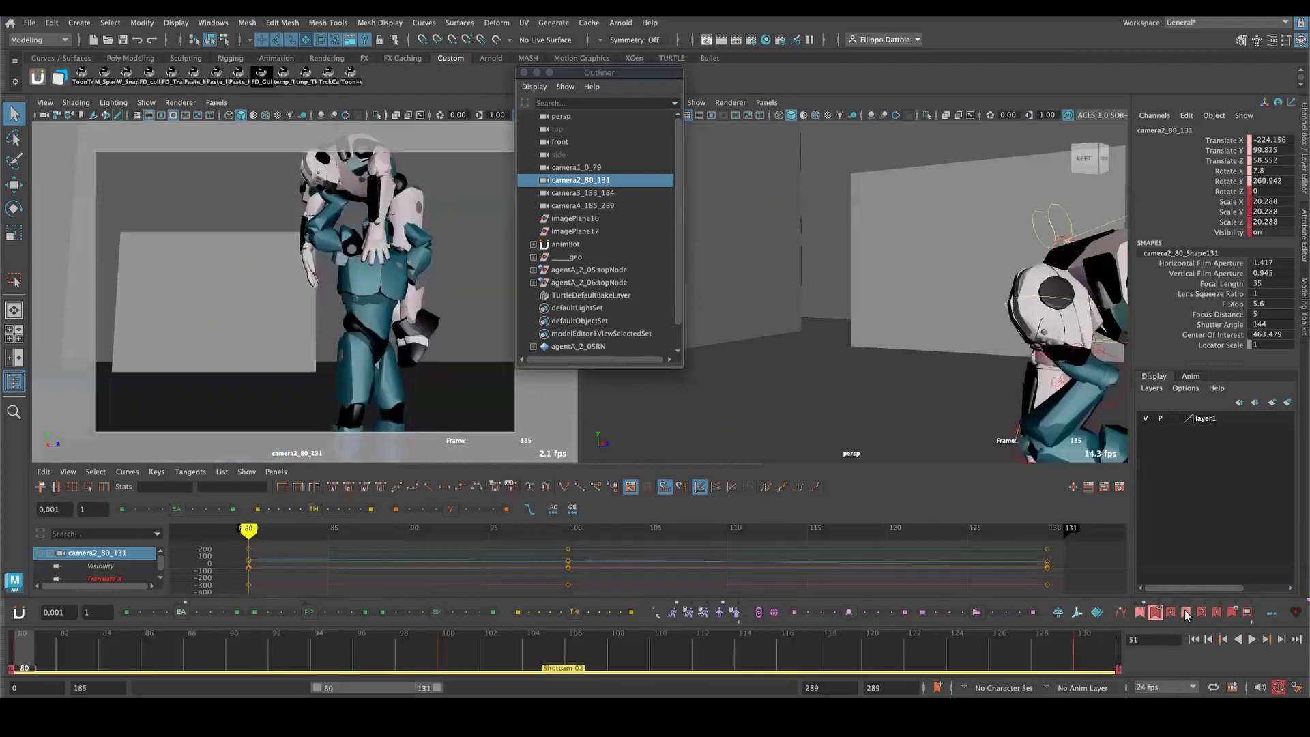
{"action": "left_click", "coordinate": [1184, 610]}
{"action": "key", "text": "alt+v"}
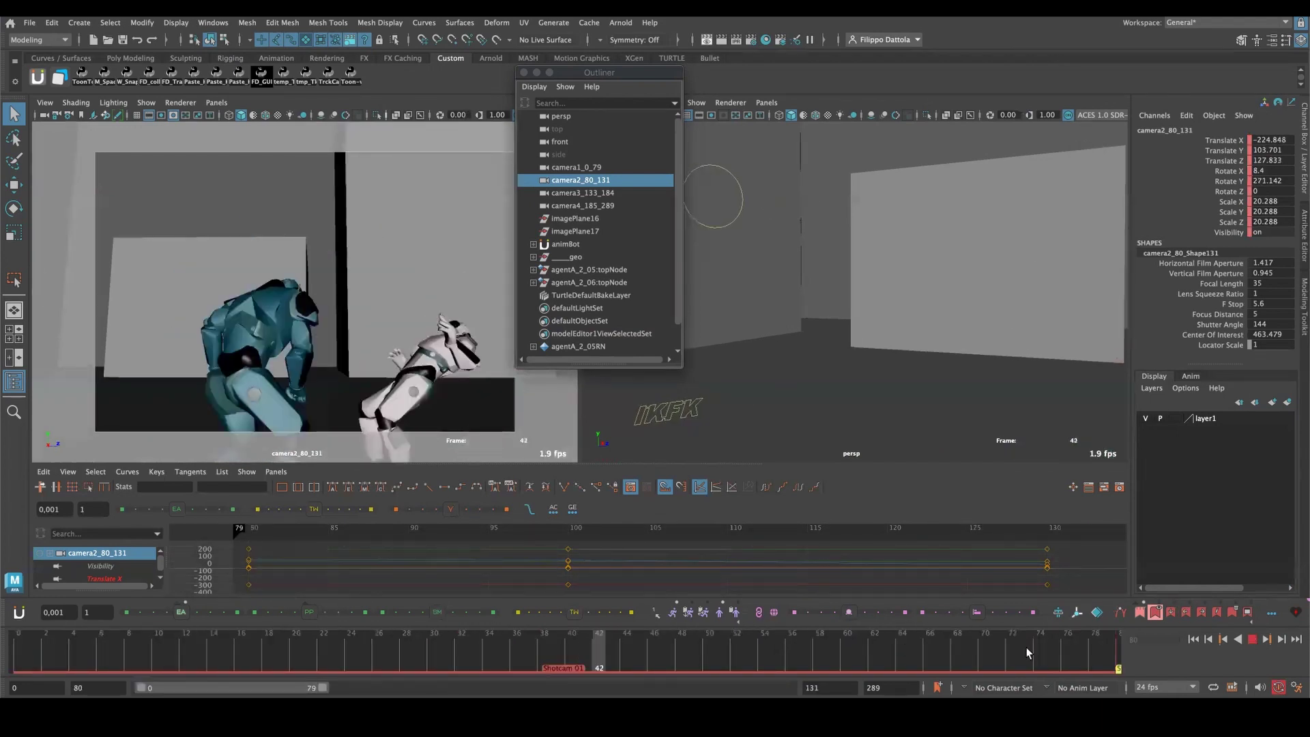
{"action": "left_click_drag", "start_coordinate": [1045, 647], "coordinate": [1050, 645]}
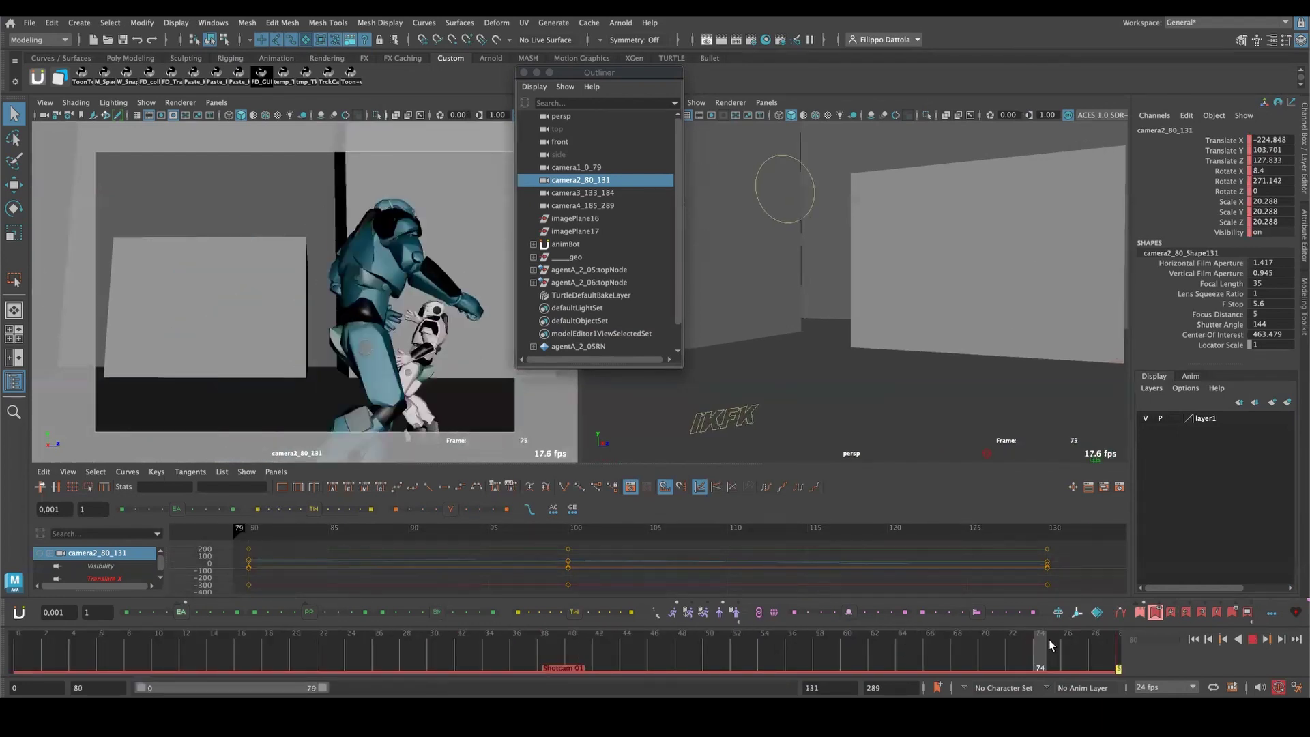
Jump forward to the Shotcam 02 range and show it through camera2_80_131.
{"action": "left_click", "coordinate": [1200, 611]}
{"action": "left_click_drag", "start_coordinate": [563, 180], "coordinate": [386, 216]}
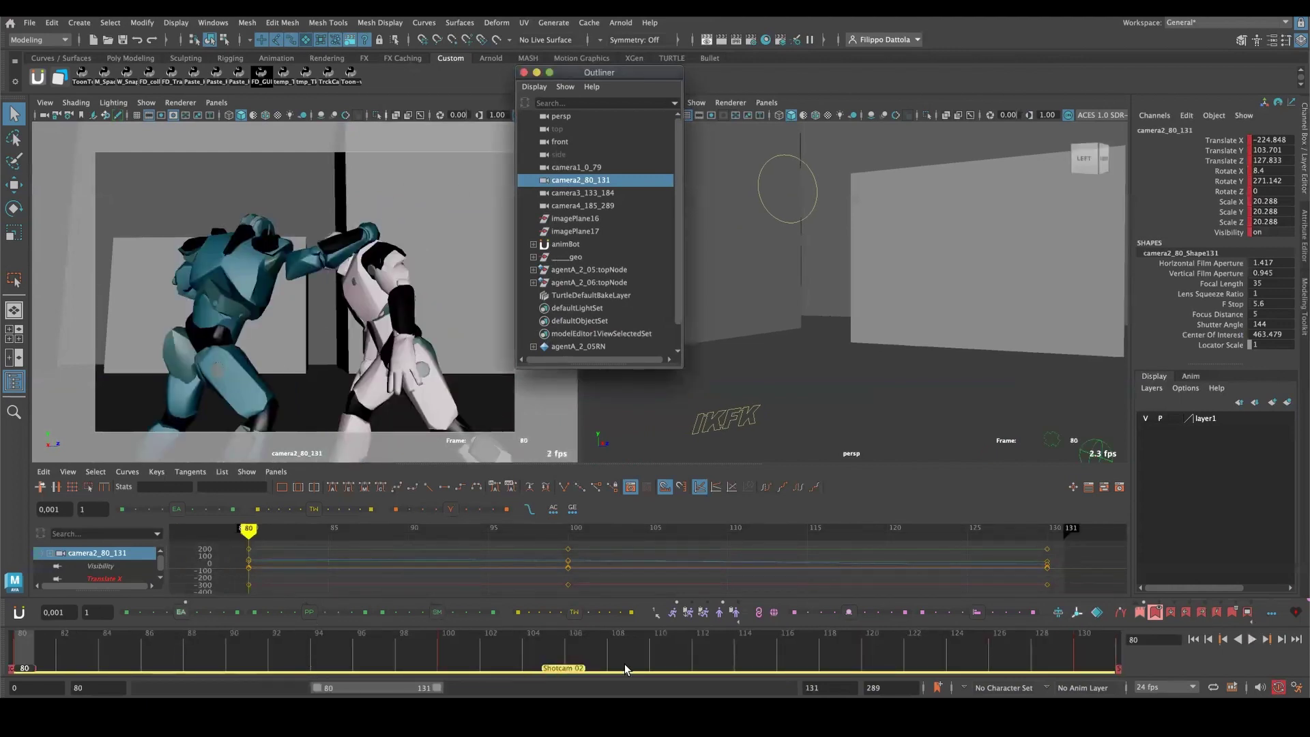
Move to frame 114, advance to the Shotcam 03 range and look through camera3_133_184 at frame 154.
{"action": "left_click", "coordinate": [746, 654]}
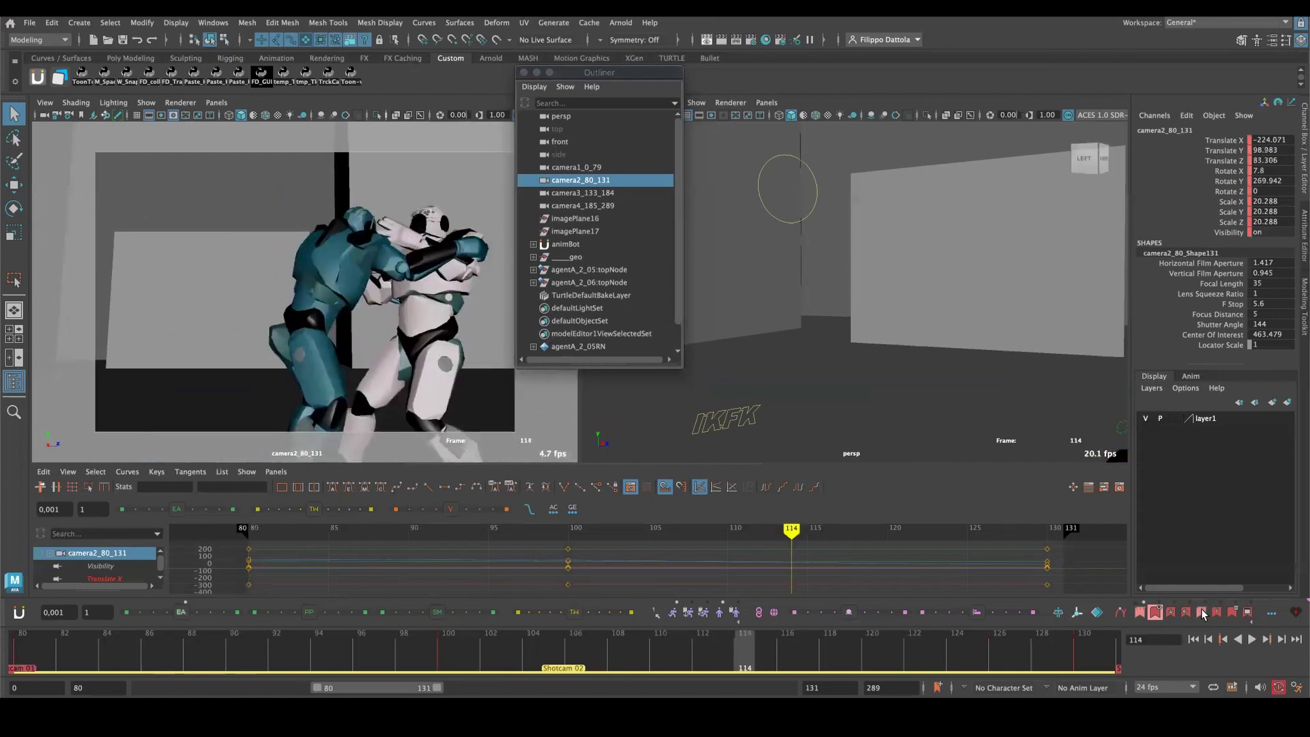
{"action": "left_click", "coordinate": [1201, 612]}
{"action": "left_click", "coordinate": [1202, 612]}
{"action": "left_click", "coordinate": [486, 657]}
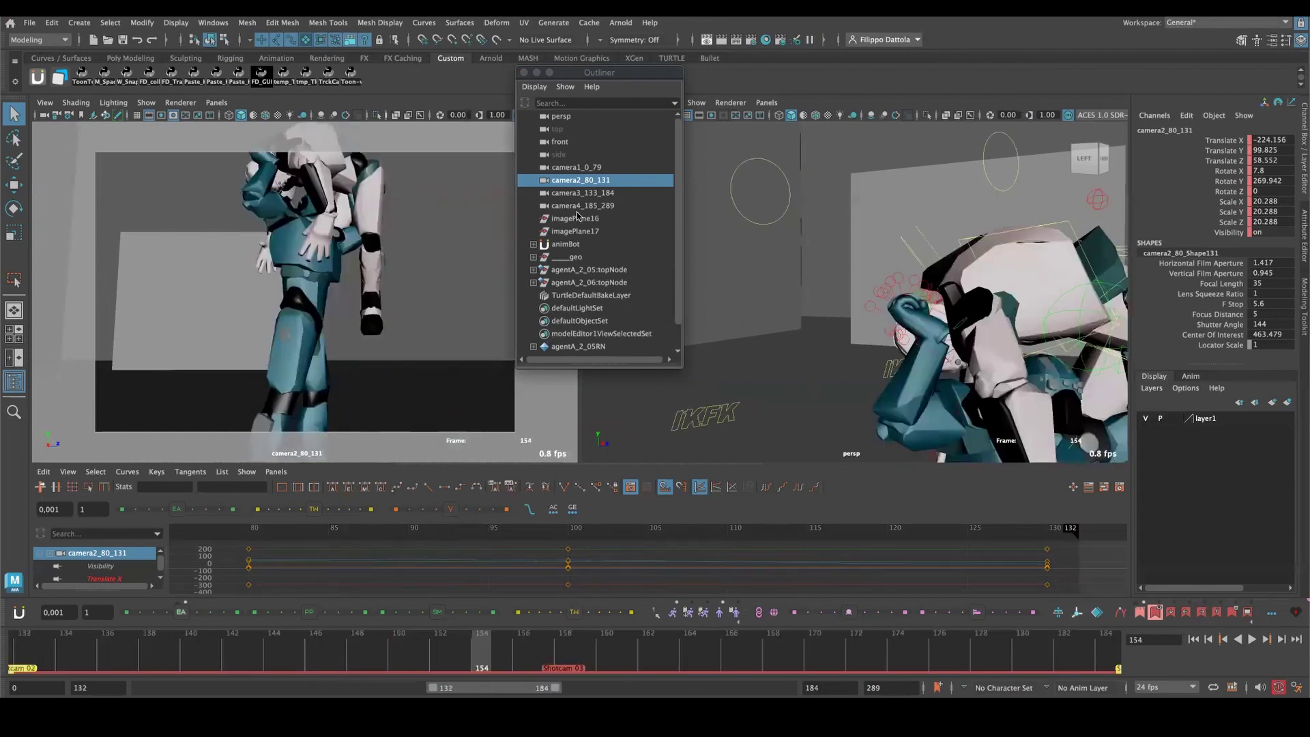
{"action": "left_click", "coordinate": [576, 194]}
{"action": "middle_click_drag", "start_coordinate": [576, 194], "coordinate": [447, 216]}
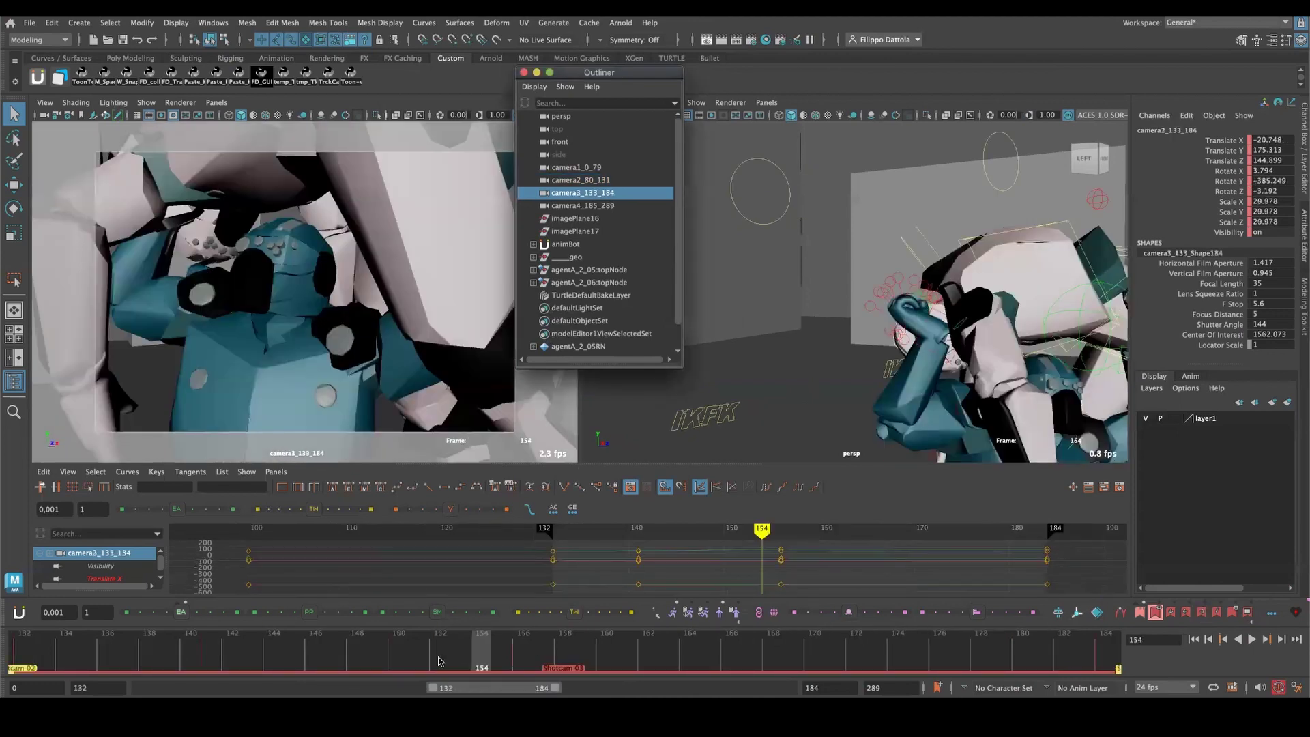
Play the Shotcam 03 range through its camera, then scrub back to frame 133.
{"action": "key", "text": "alt+v"}
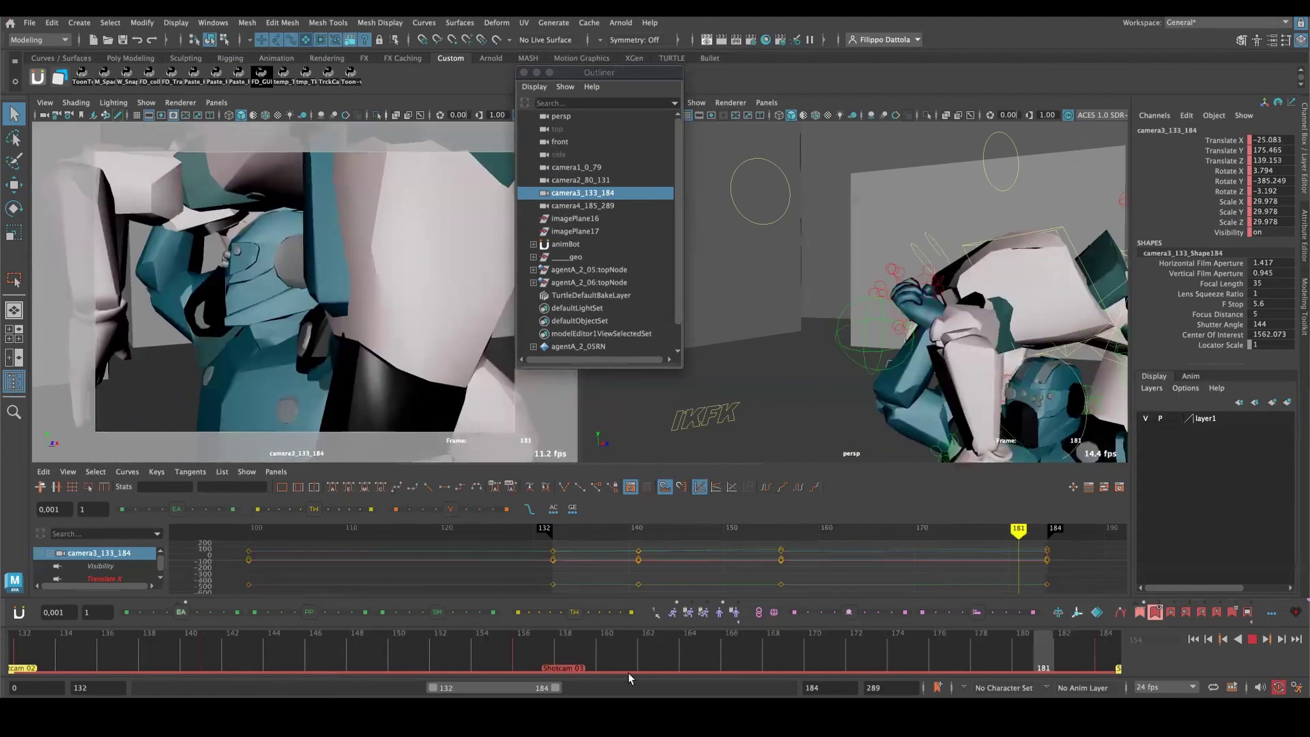
{"action": "left_click", "coordinate": [525, 653]}
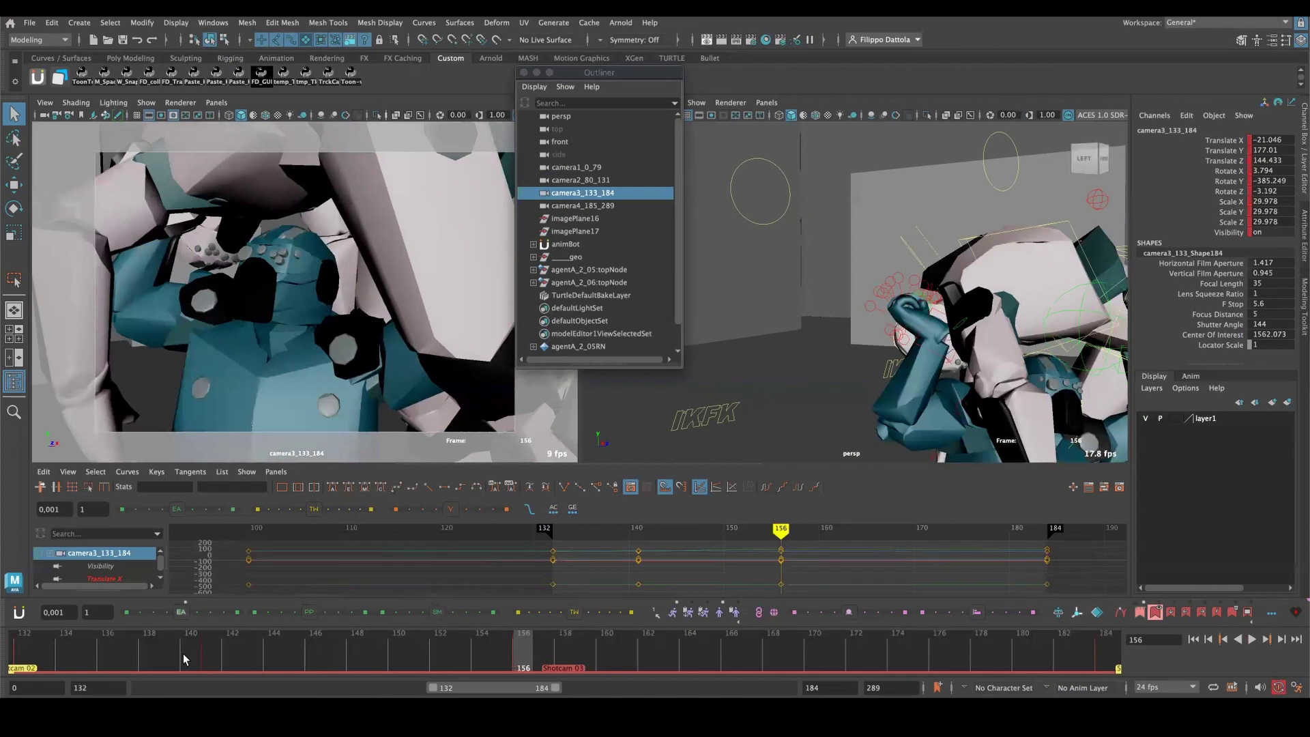
{"action": "left_click_drag", "start_coordinate": [183, 653], "coordinate": [50, 648]}
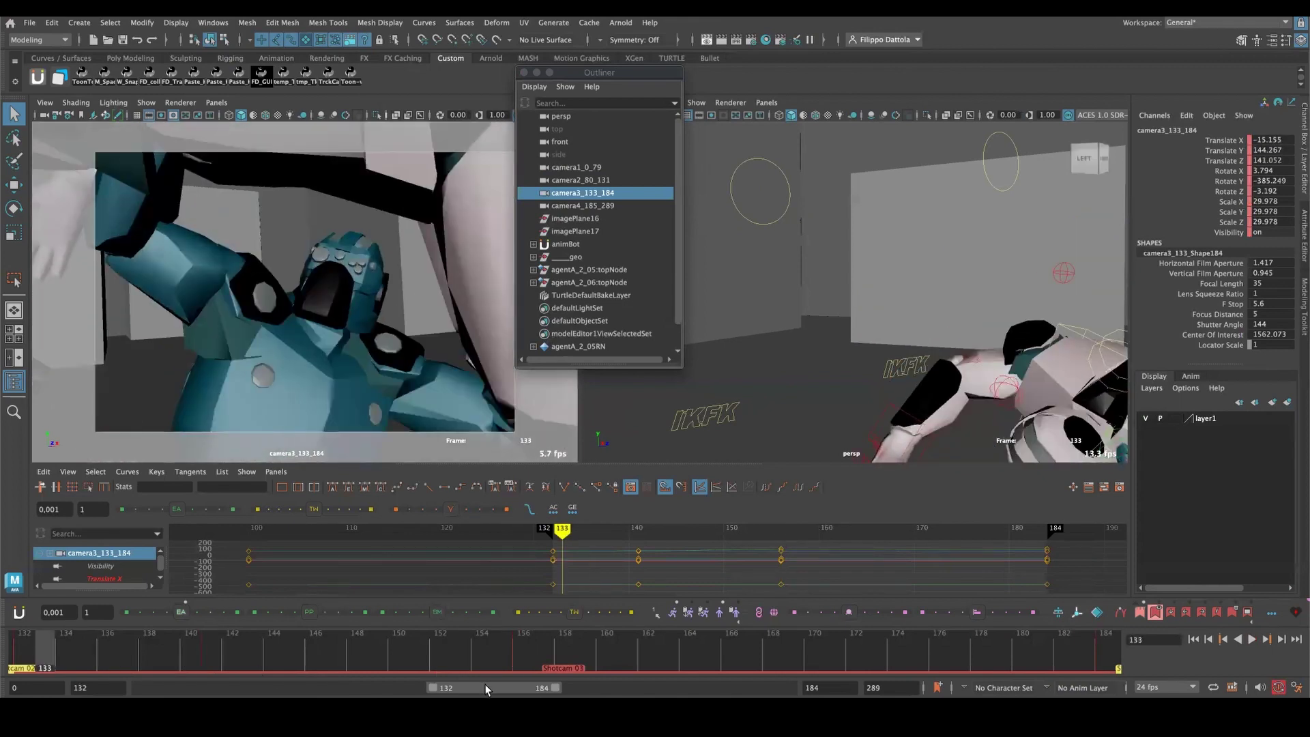
Restore the full timeline range, scrub the opening shot and pick camera1_0_79 for the main view.
{"action": "double_click", "coordinate": [484, 683]}
{"action": "left_click_drag", "start_coordinate": [98, 651], "coordinate": [193, 643]}
{"action": "left_click", "coordinate": [591, 167]}
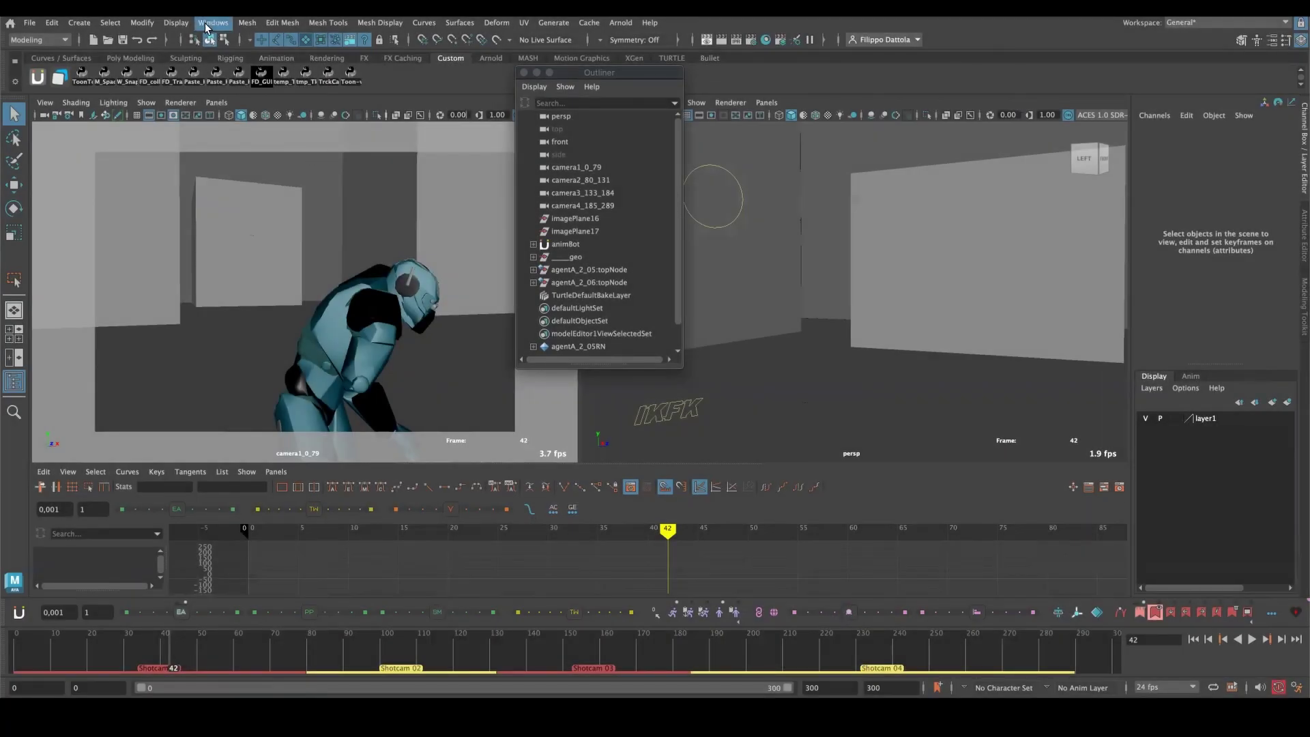
Open the Camera Sequencer, try its time ruler and reposition the window so the shot view stays visible.
{"action": "left_click", "coordinate": [205, 28]}
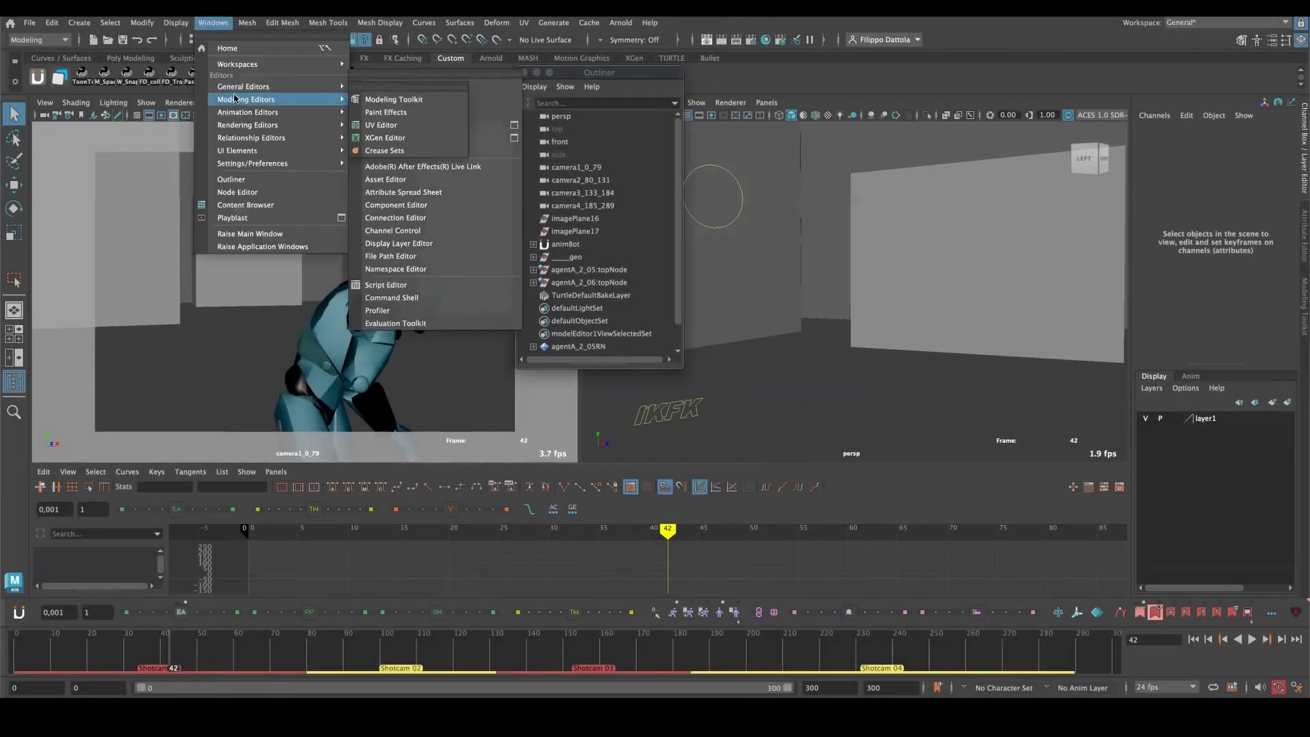
{"action": "mouse_move", "coordinate": [239, 113]}
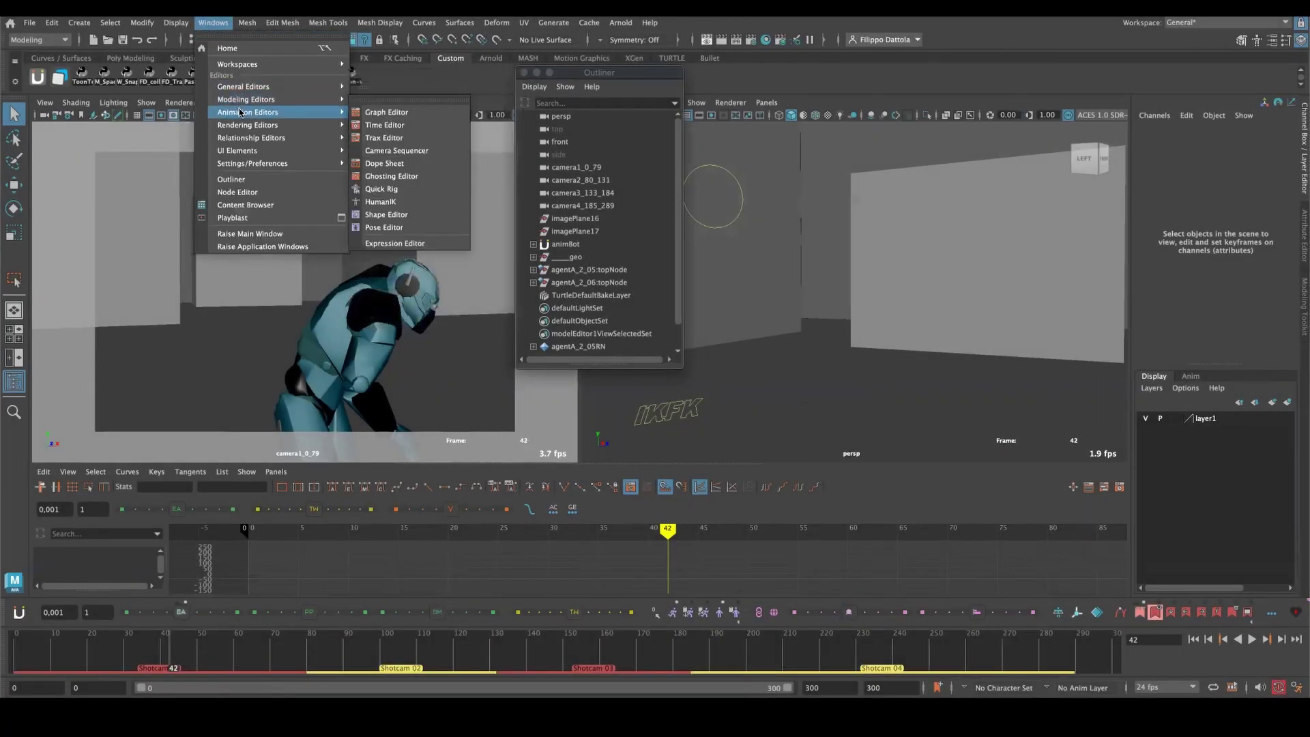
{"action": "left_click", "coordinate": [418, 153]}
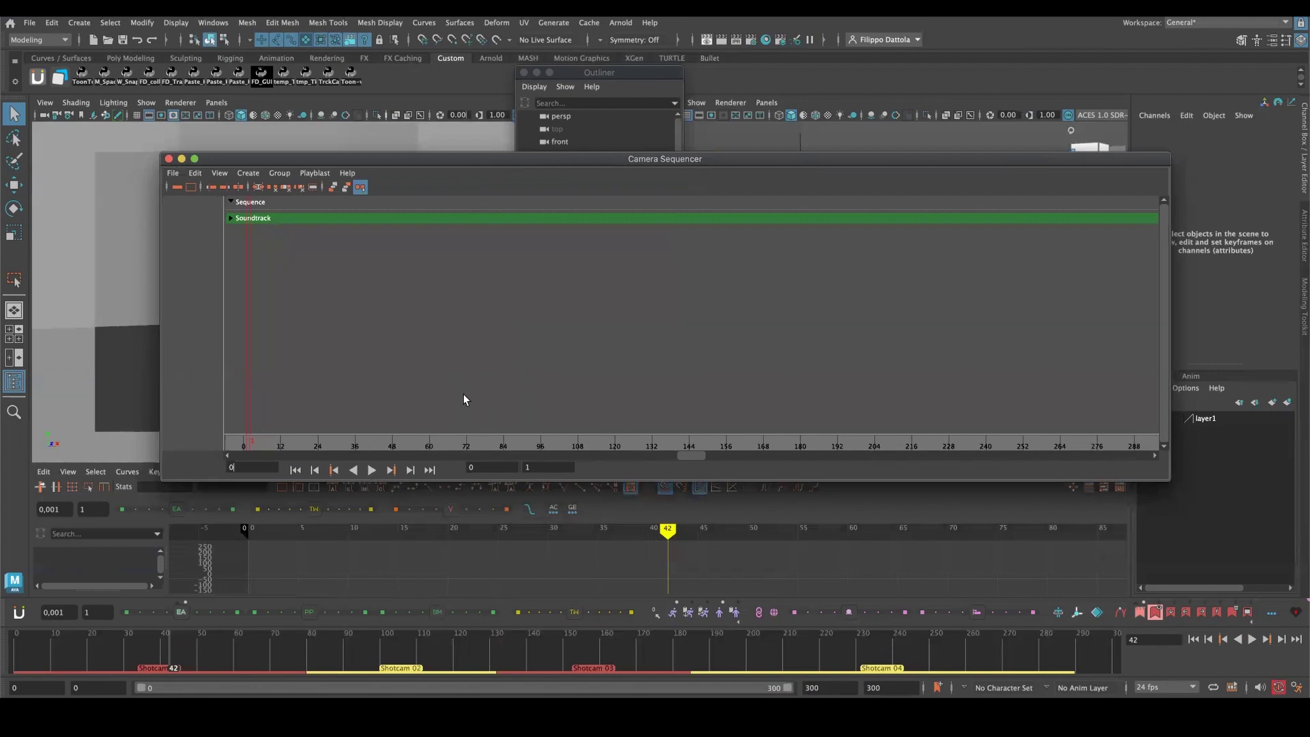
{"action": "left_click_drag", "start_coordinate": [288, 445], "coordinate": [436, 482]}
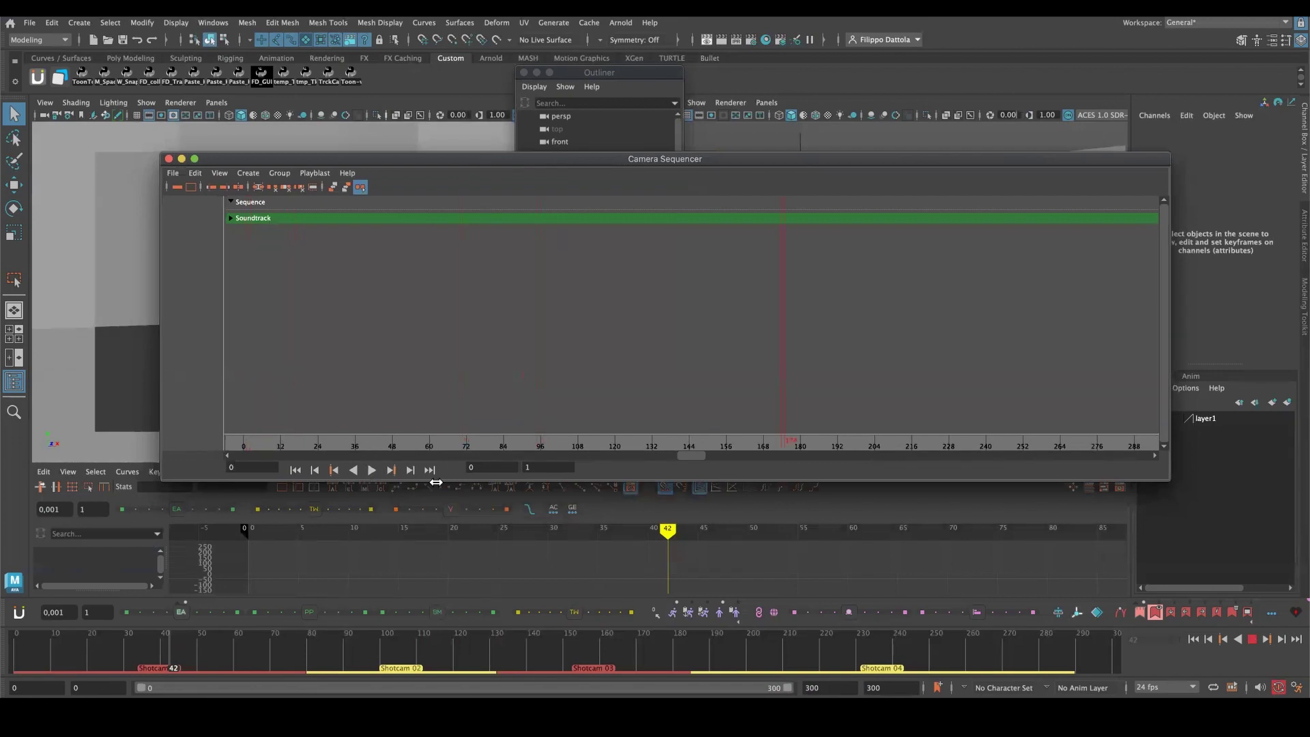
{"action": "left_click", "coordinate": [242, 449]}
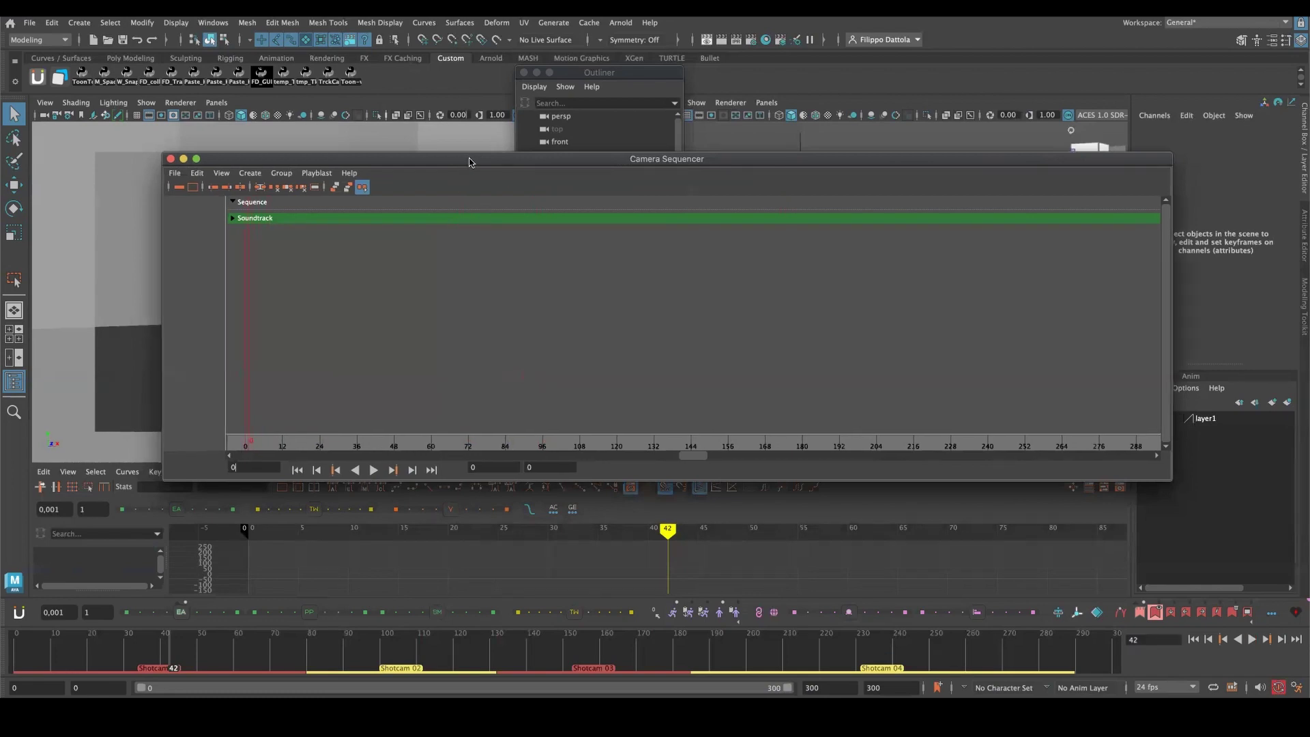
{"action": "left_click_drag", "start_coordinate": [478, 158], "coordinate": [619, 180]}
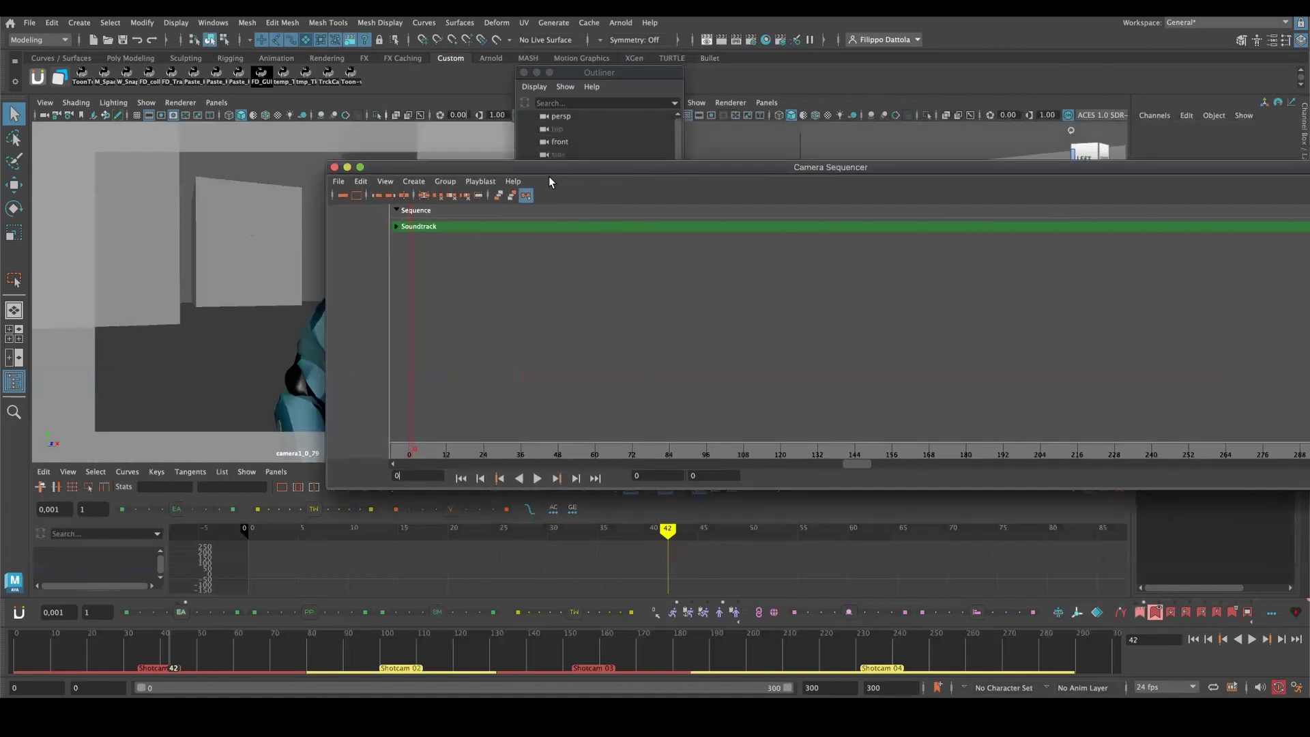
Cycle back through the time bookmarks to frame the Shotcam 01 range, 0–79.
{"action": "left_click", "coordinate": [405, 185]}
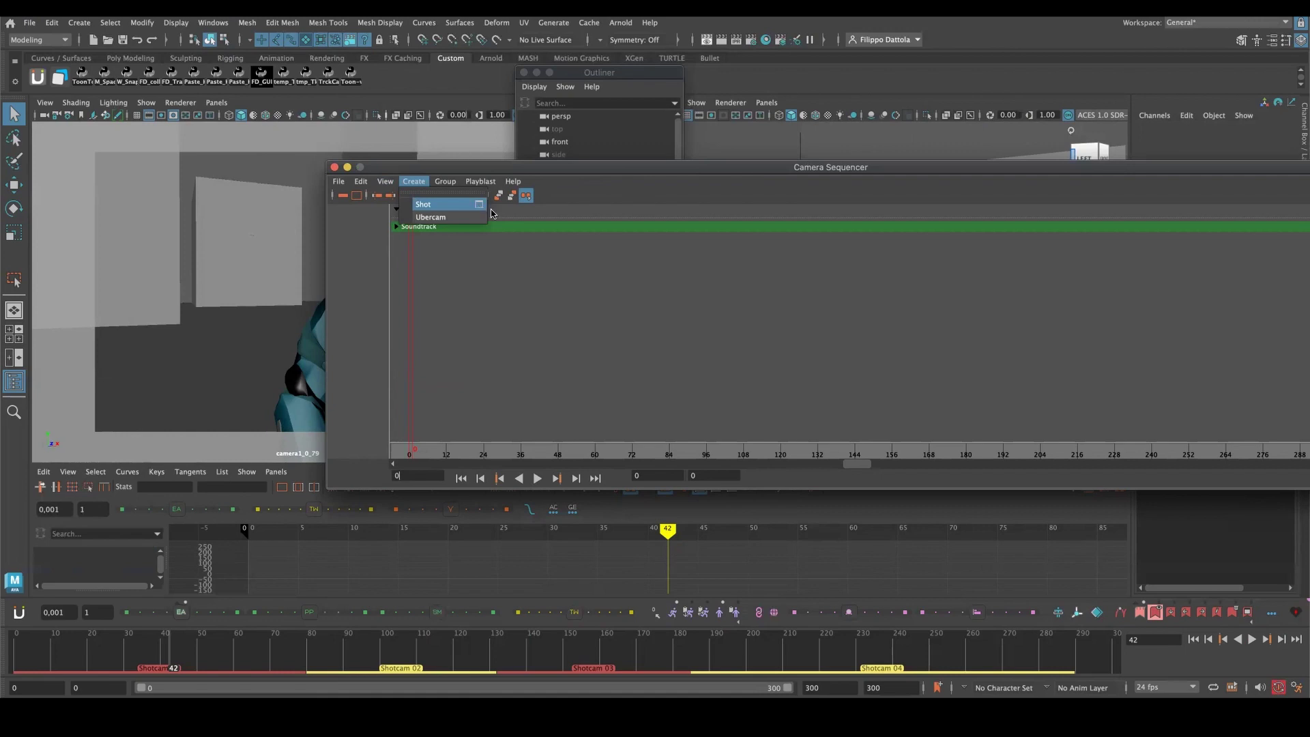
{"action": "left_click", "coordinate": [1187, 612]}
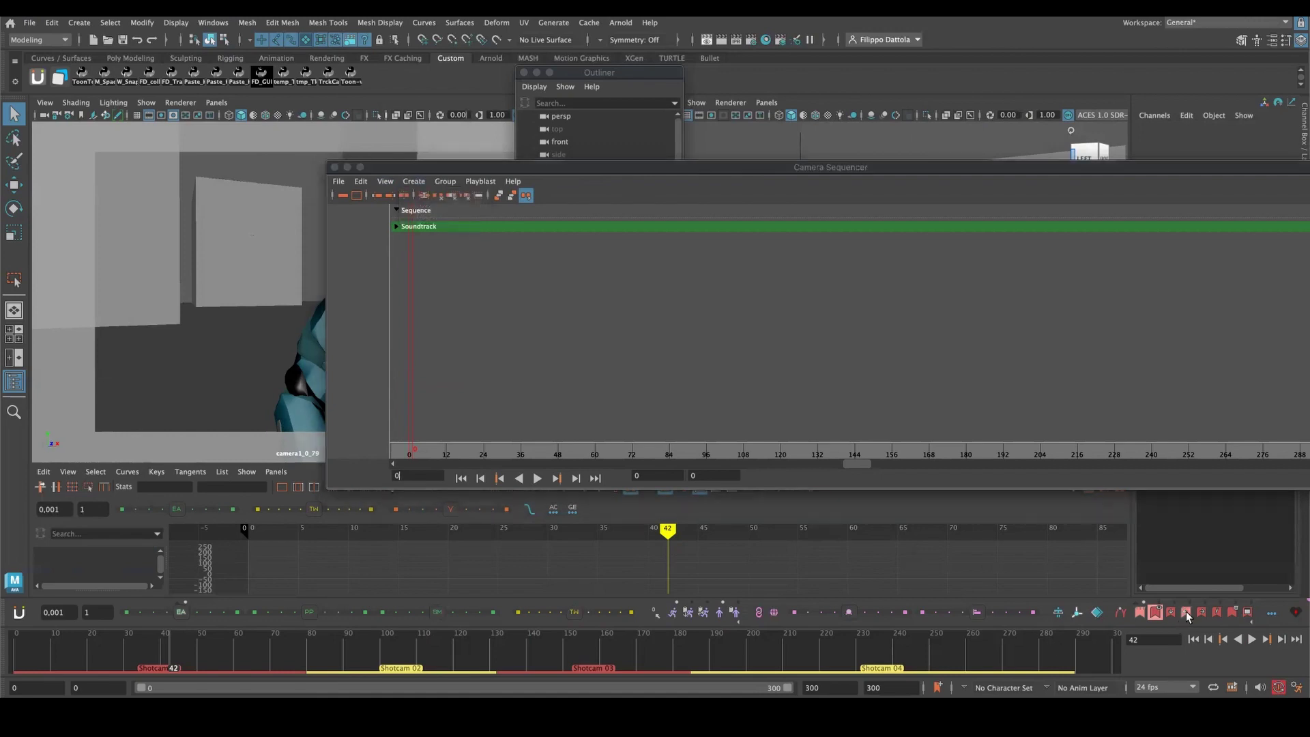
{"action": "left_click", "coordinate": [1186, 611]}
{"action": "left_click", "coordinate": [1186, 611]}
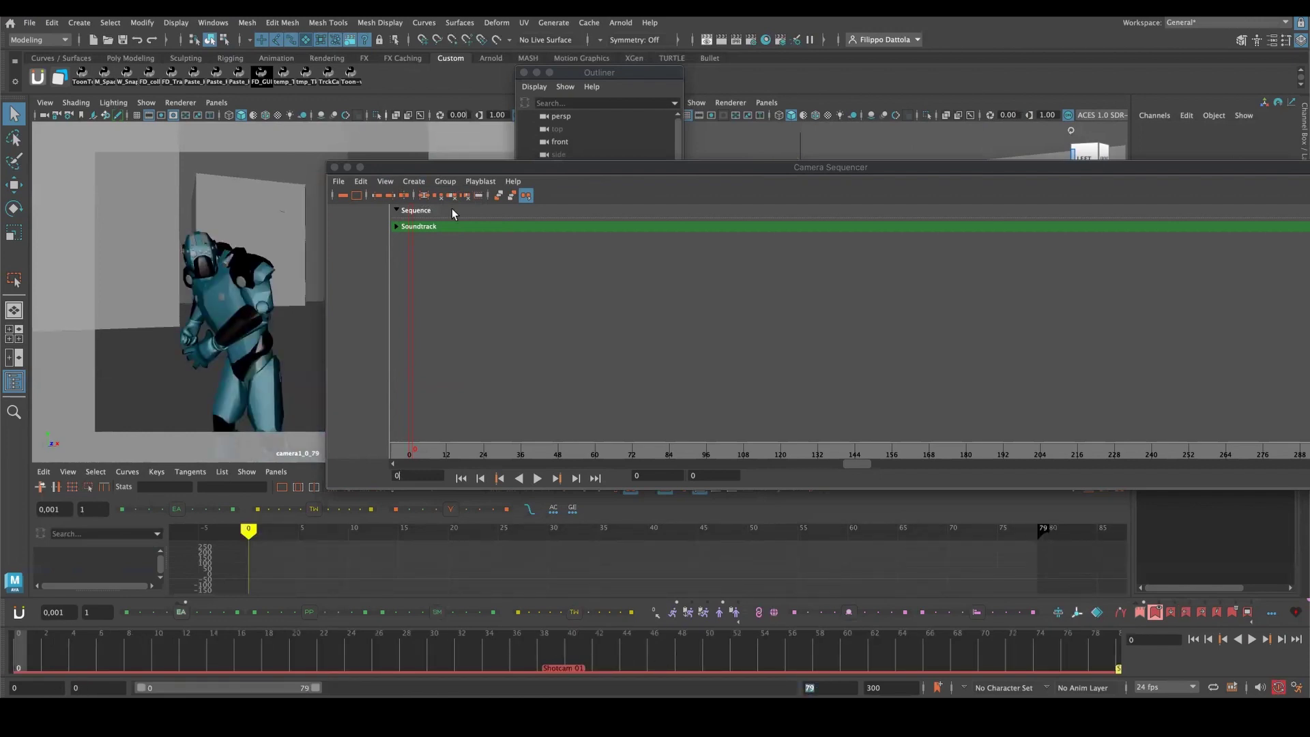
Create shot1 in the sequencer with camera1_0_79, start time 0 and end time 79.
{"action": "left_click", "coordinate": [418, 181]}
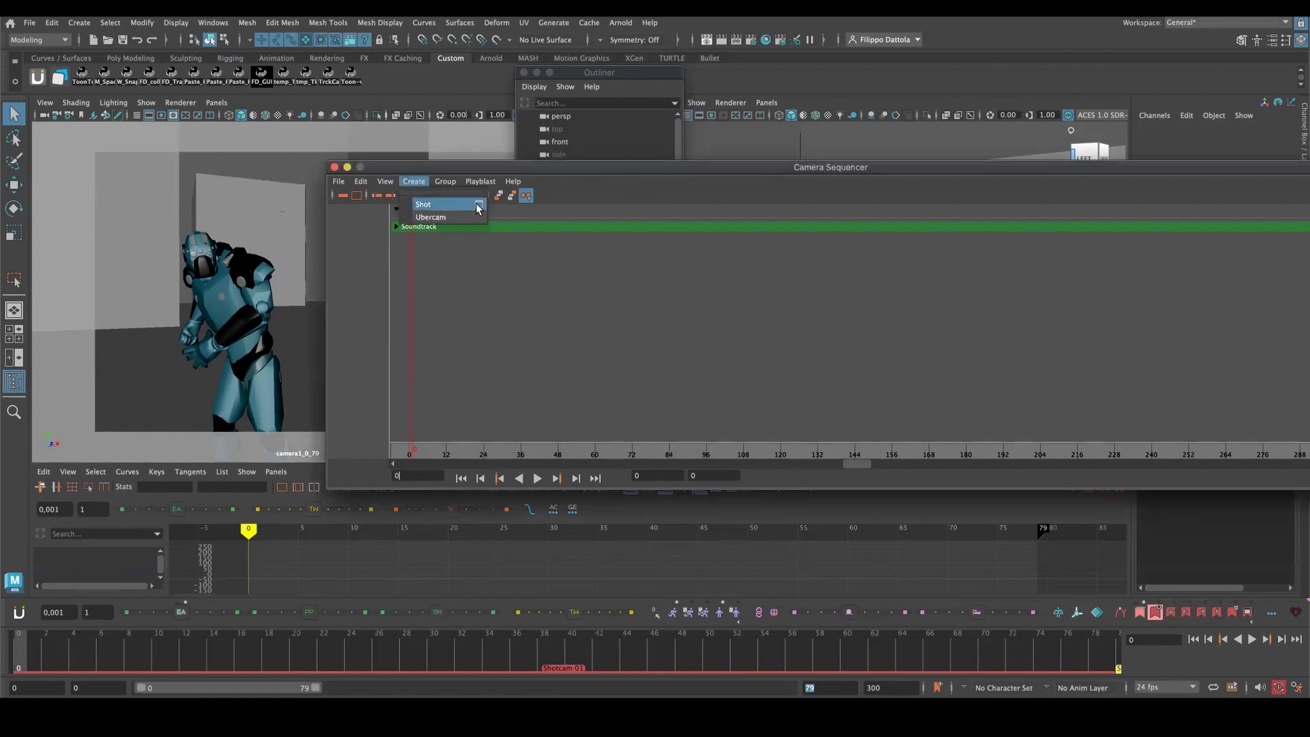
{"action": "left_click", "coordinate": [478, 205]}
{"action": "left_click", "coordinate": [1049, 263]}
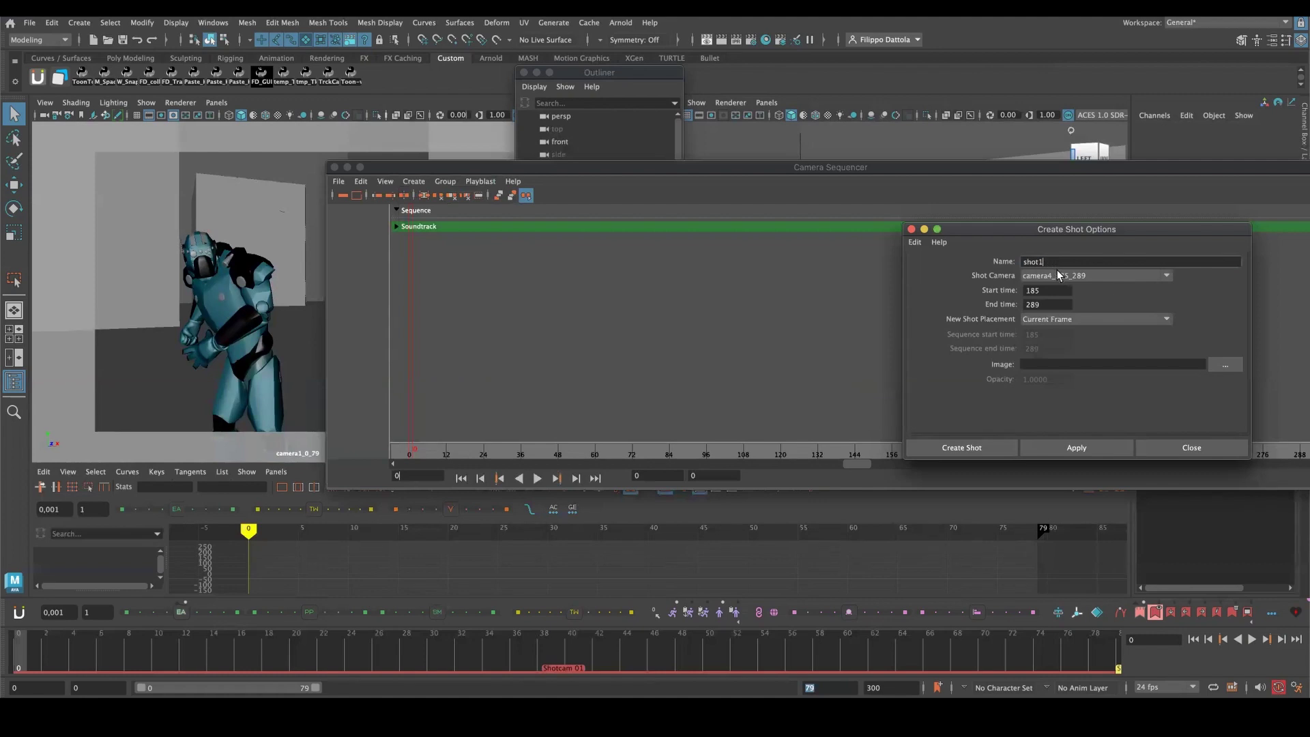
{"action": "left_click", "coordinate": [1058, 275]}
{"action": "left_click", "coordinate": [1100, 290]}
{"action": "double_click", "coordinate": [1036, 291]}
{"action": "type", "text": "0"}
{"action": "key", "text": "Tab"}
{"action": "type", "text": "79"}
{"action": "left_click", "coordinate": [1055, 442]}
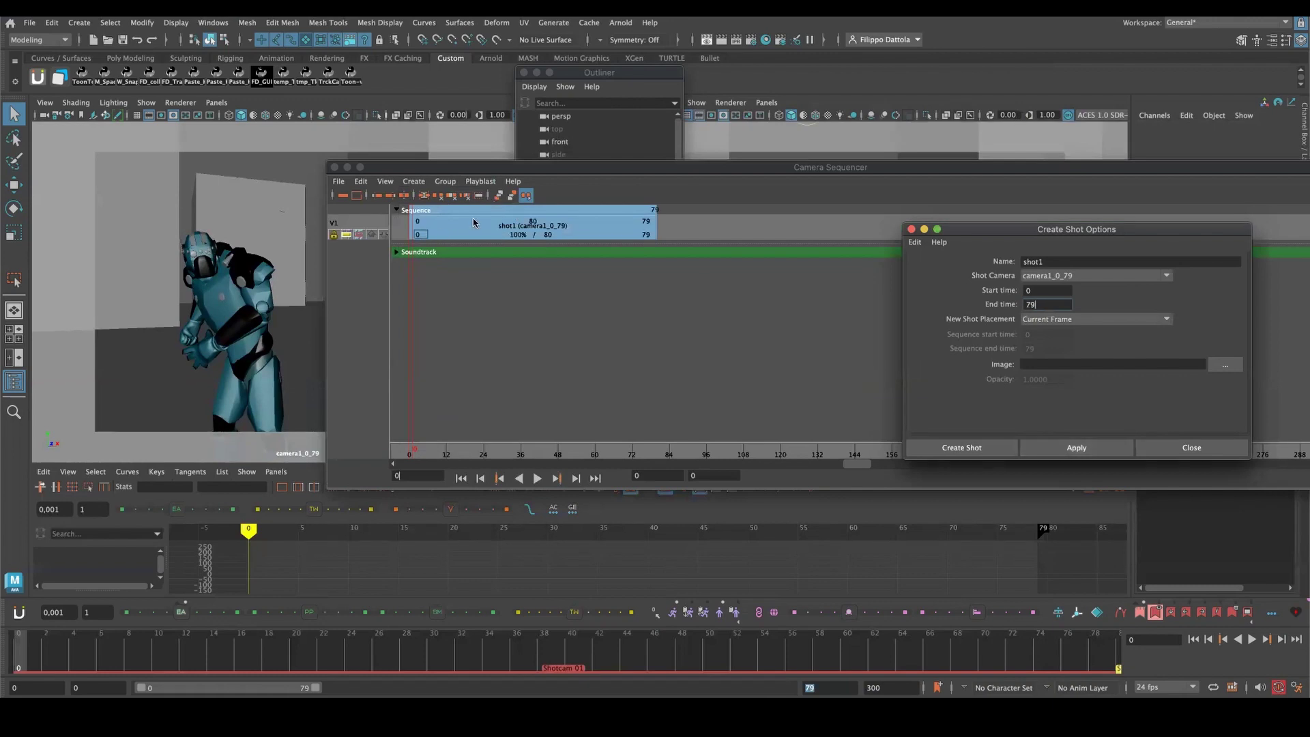
Move the sequencer aside, select shot1 and scrub the sequence through it to frame 81.
{"action": "left_click_drag", "start_coordinate": [578, 169], "coordinate": [669, 240]}
{"action": "left_click", "coordinate": [627, 296]}
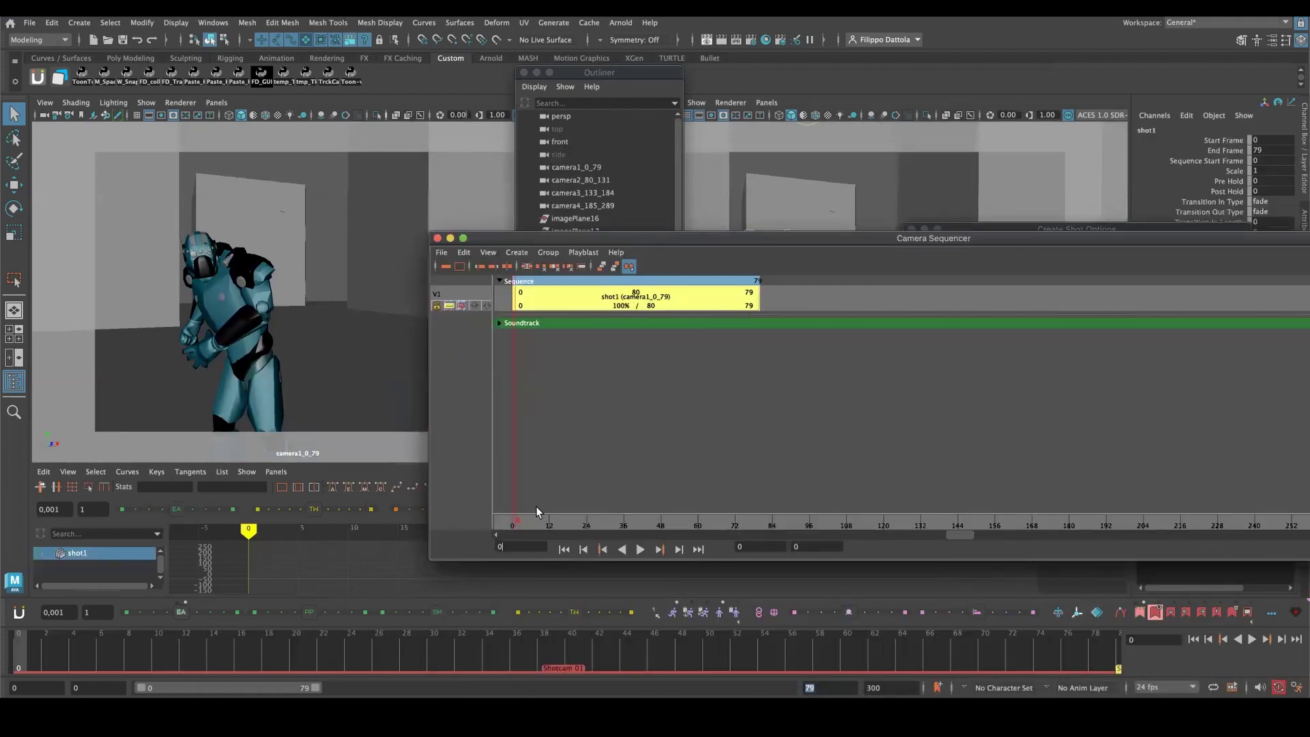
{"action": "key", "text": "alt+v"}
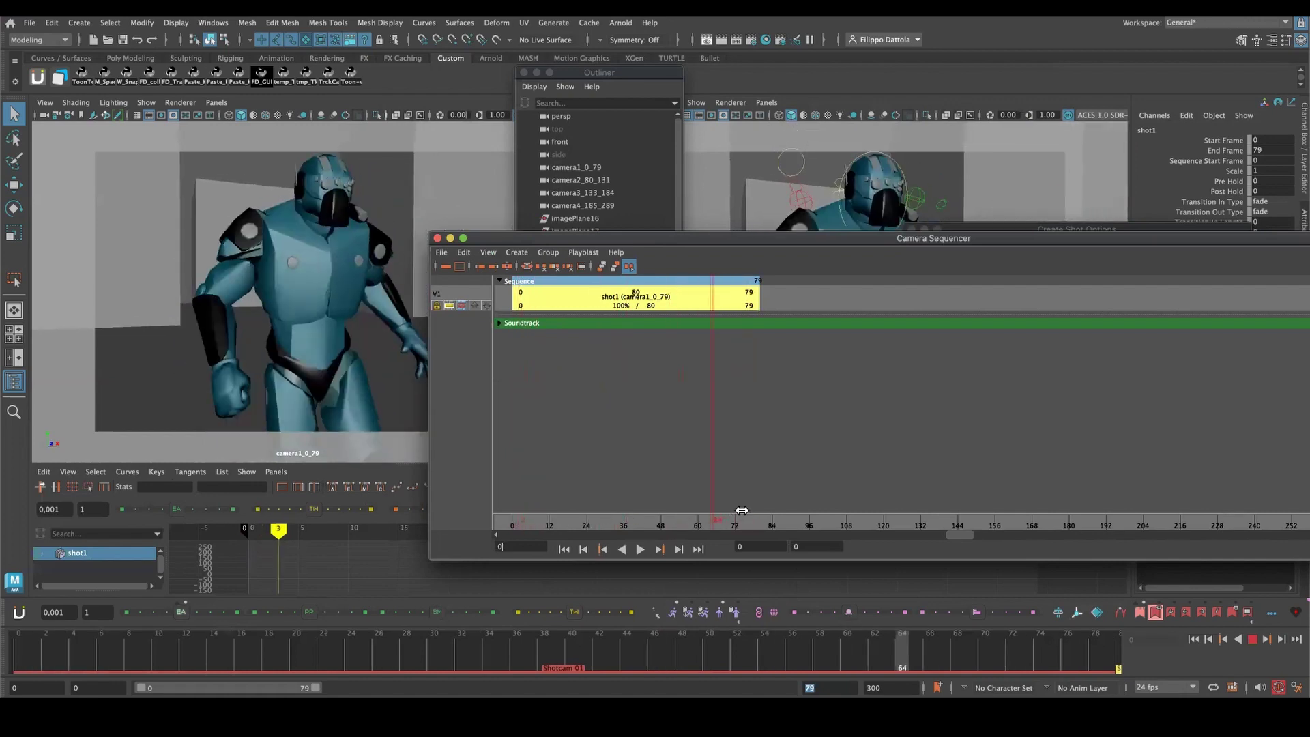
{"action": "left_click_drag", "start_coordinate": [752, 506], "coordinate": [763, 506]}
{"action": "key", "text": "alt+v"}
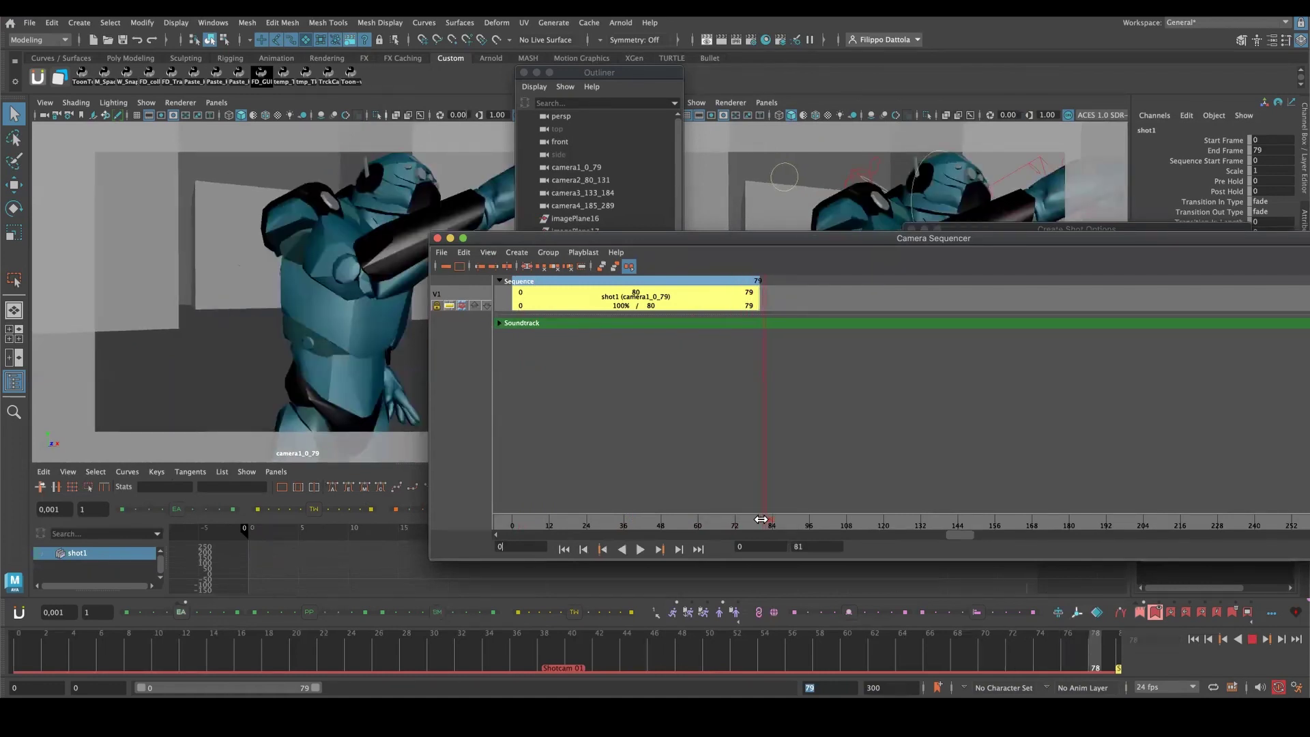
{"action": "key", "text": "alt+v"}
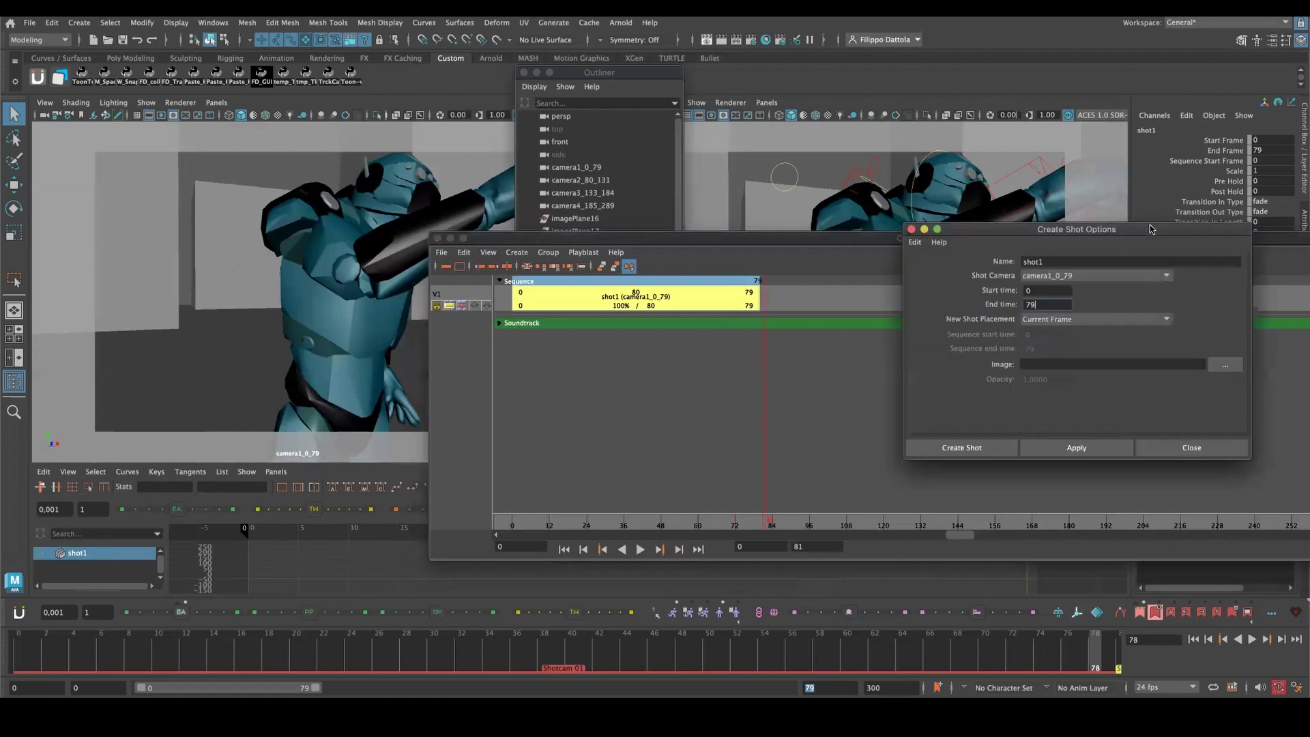
Create shot2 with camera2_80_131, start time 80 and end time 131, matching the Shotcam 02 bookmark range.
{"action": "left_click_drag", "start_coordinate": [1152, 233], "coordinate": [1091, 145]}
{"action": "left_click", "coordinate": [1062, 172]}
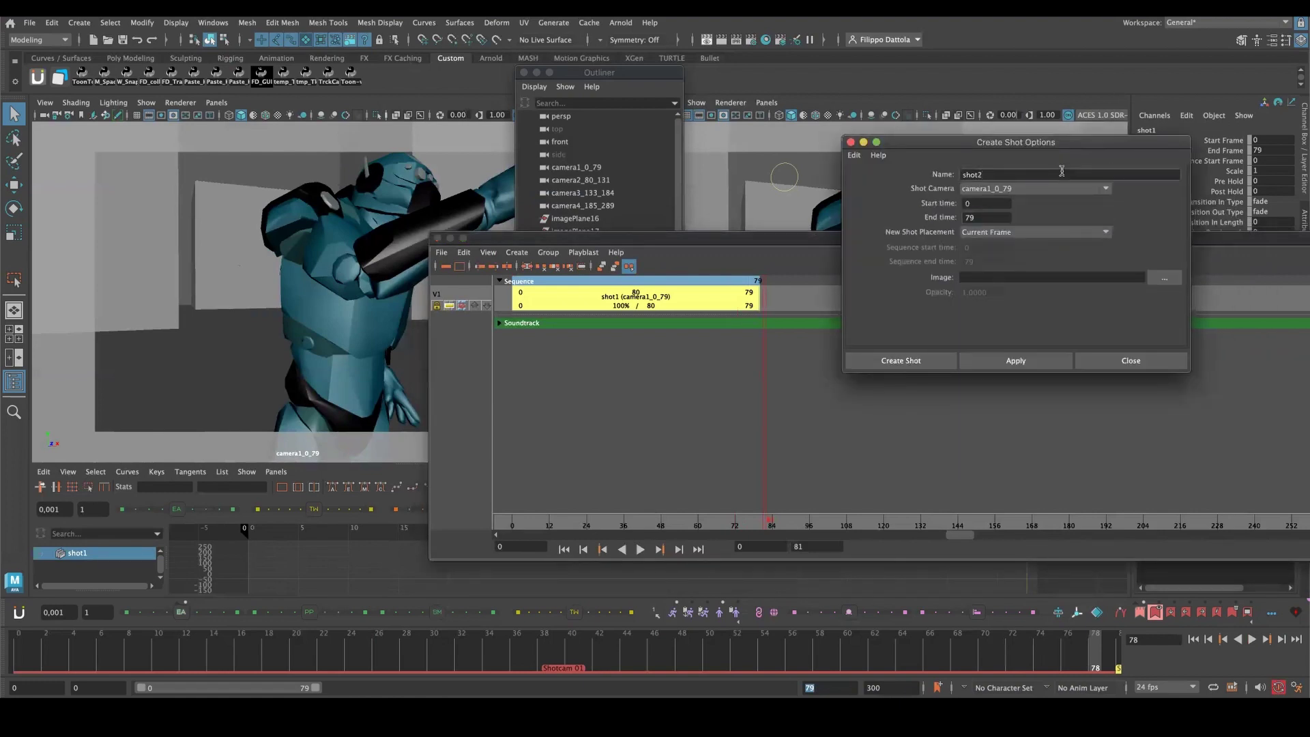
{"action": "left_click", "coordinate": [1043, 190]}
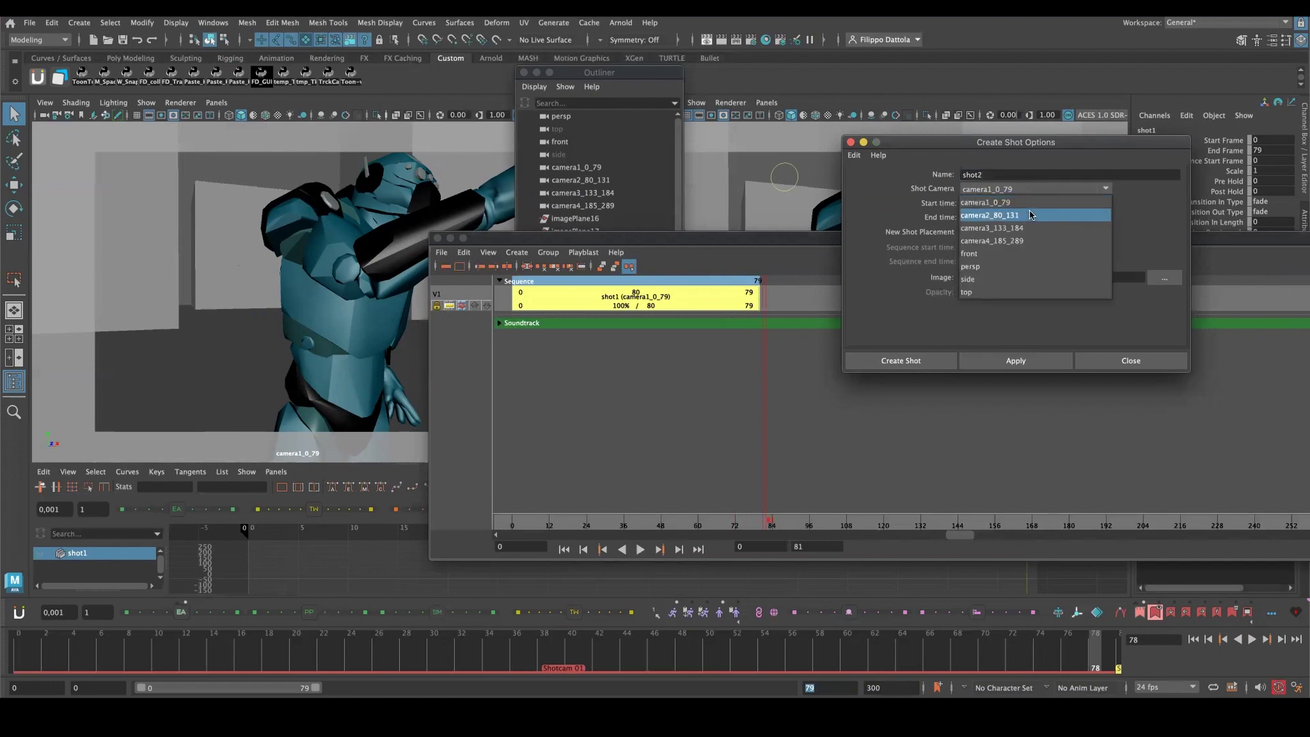
{"action": "left_click", "coordinate": [1031, 216]}
{"action": "key", "text": "Tab"}
{"action": "type", "text": "80"}
{"action": "key", "text": "Tab"}
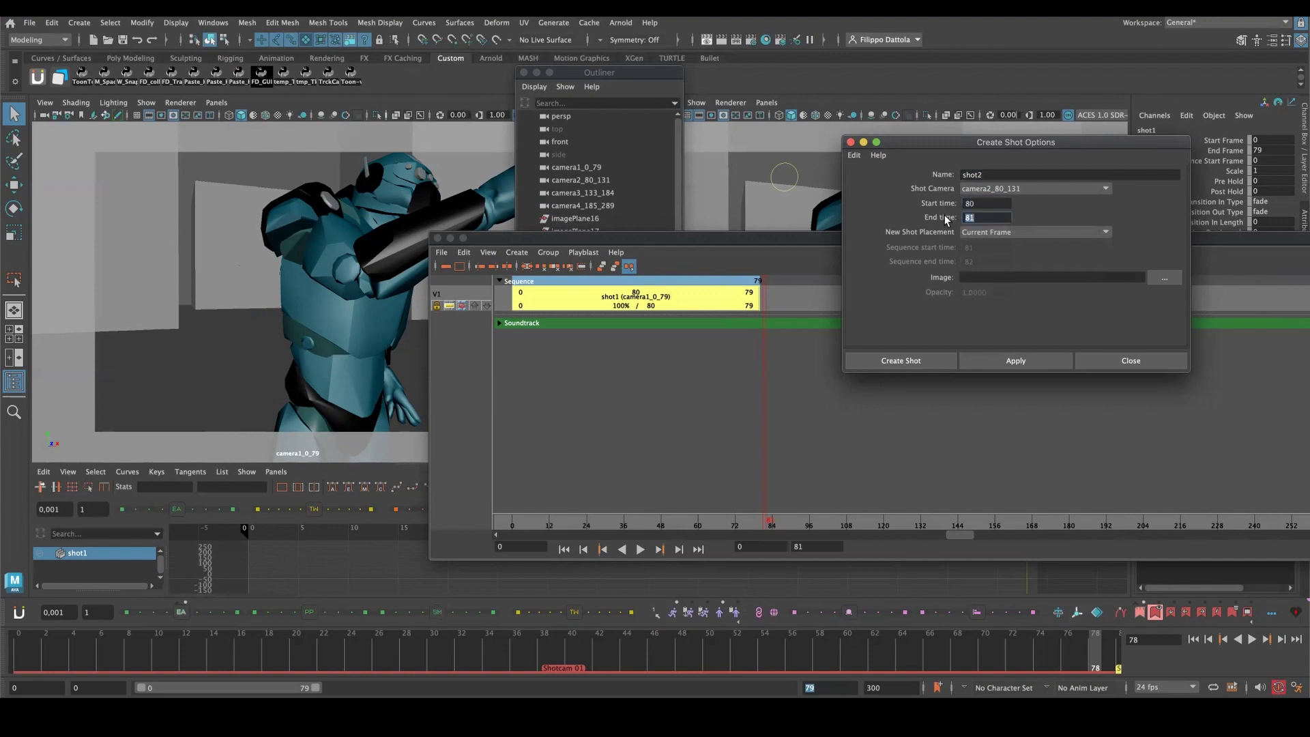
{"action": "type", "text": "131"}
{"action": "left_click", "coordinate": [1201, 612]}
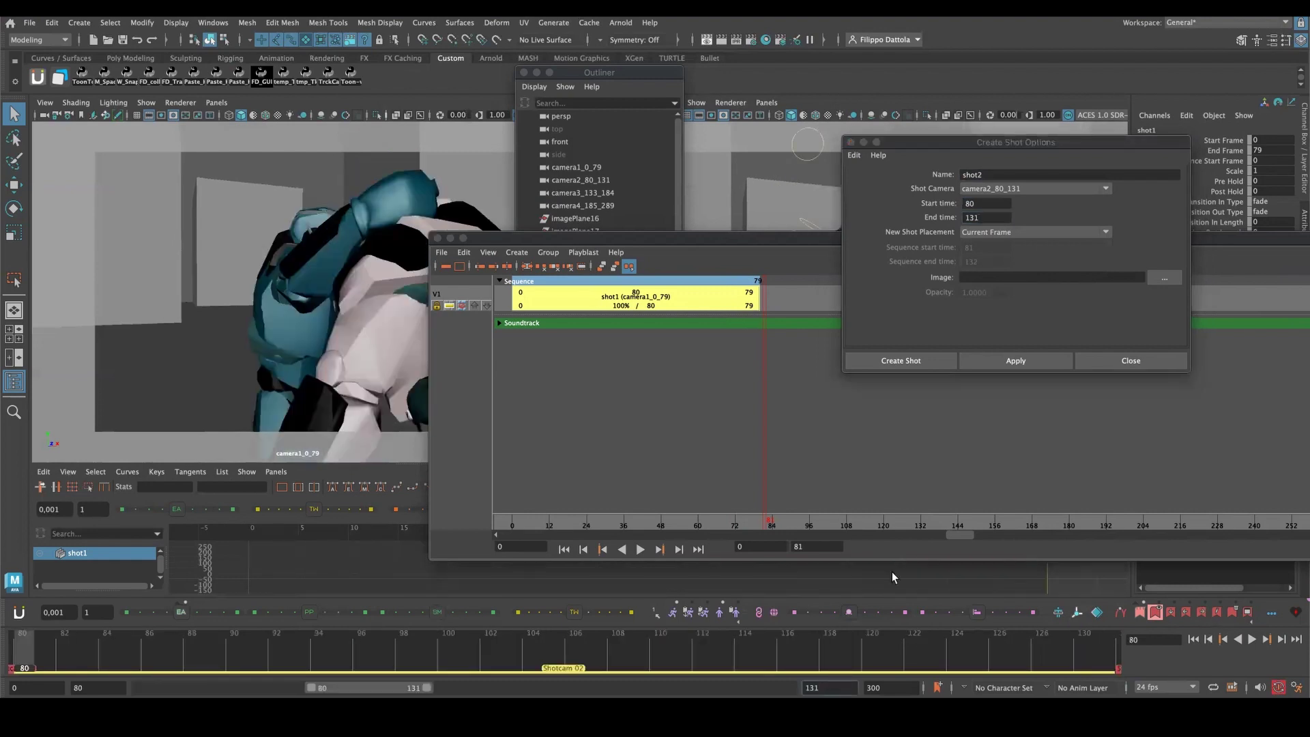
{"action": "left_click", "coordinate": [992, 358]}
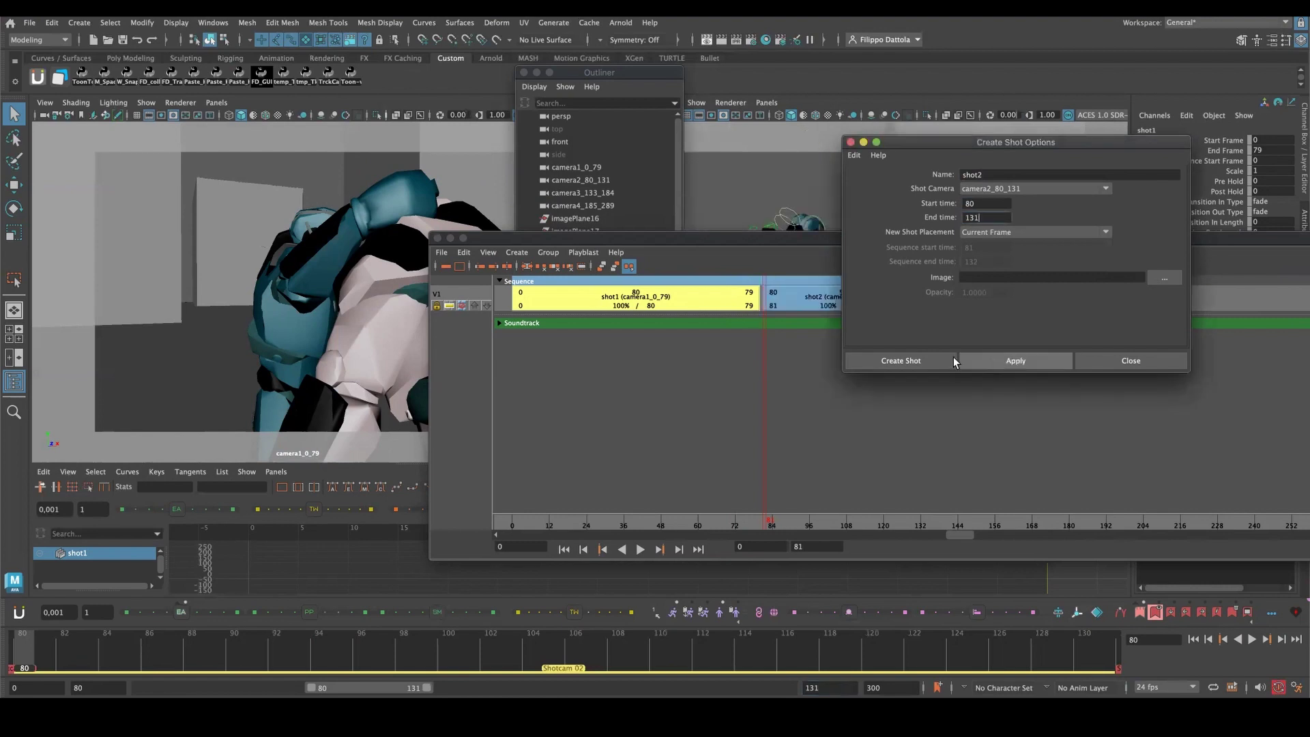
Bring the sequencer in front of the shot options and scrub through shot2 to sequence frame 132.
{"action": "left_click_drag", "start_coordinate": [921, 142], "coordinate": [959, 142]}
{"action": "left_click_drag", "start_coordinate": [767, 526], "coordinate": [919, 519]}
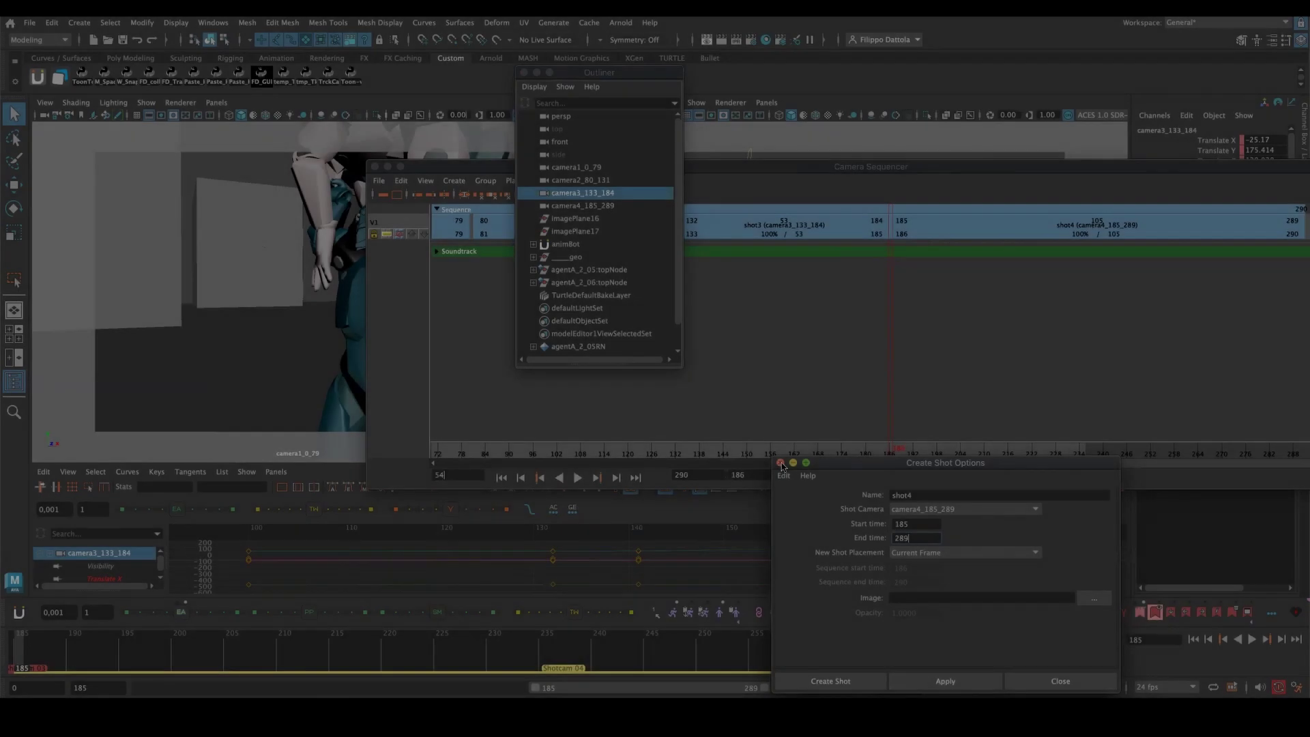
{"action": "left_click", "coordinate": [780, 463]}
Frame all shots in the sequencer, make its window shorter and scrub the sequence back to frame 1.
{"action": "left_click_drag", "start_coordinate": [1047, 170], "coordinate": [814, 305]}
{"action": "key", "text": "a"}
{"action": "right_click_drag", "start_coordinate": [848, 491], "coordinate": [795, 488], "text": "alt"}
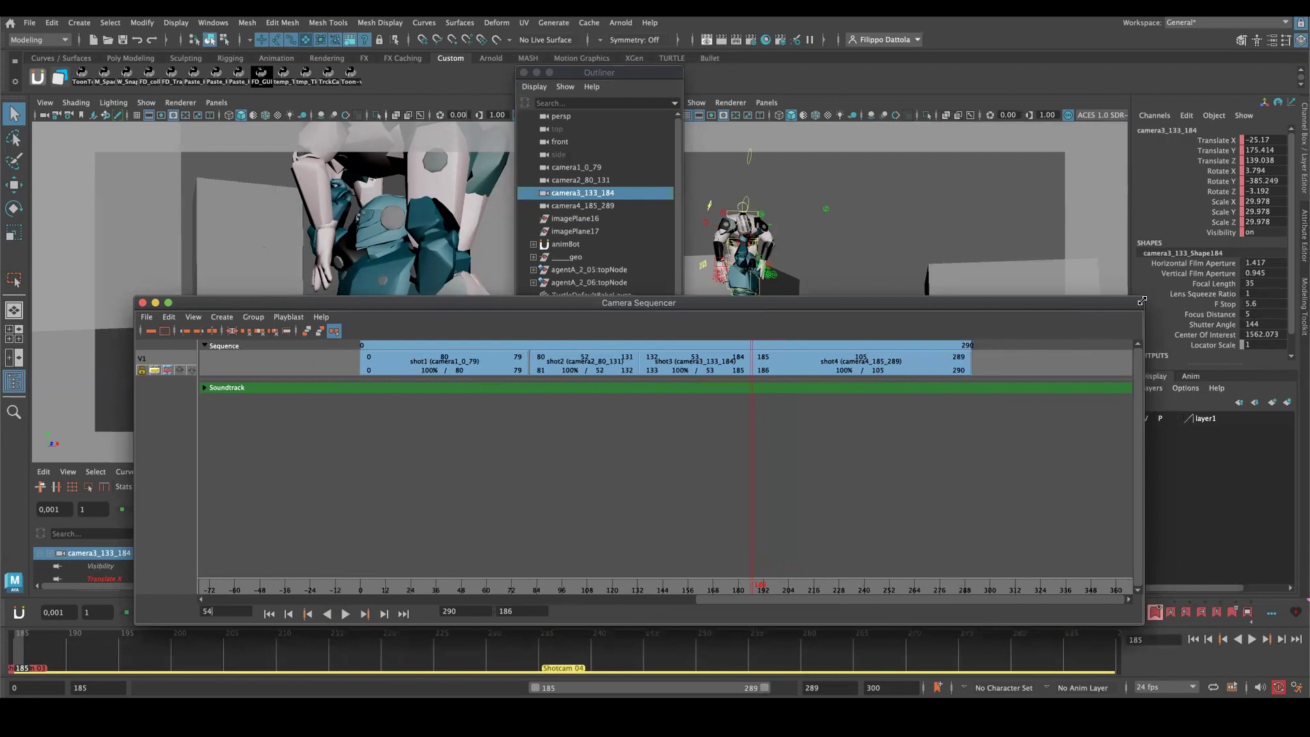
{"action": "left_click_drag", "start_coordinate": [1142, 300], "coordinate": [1287, 274]}
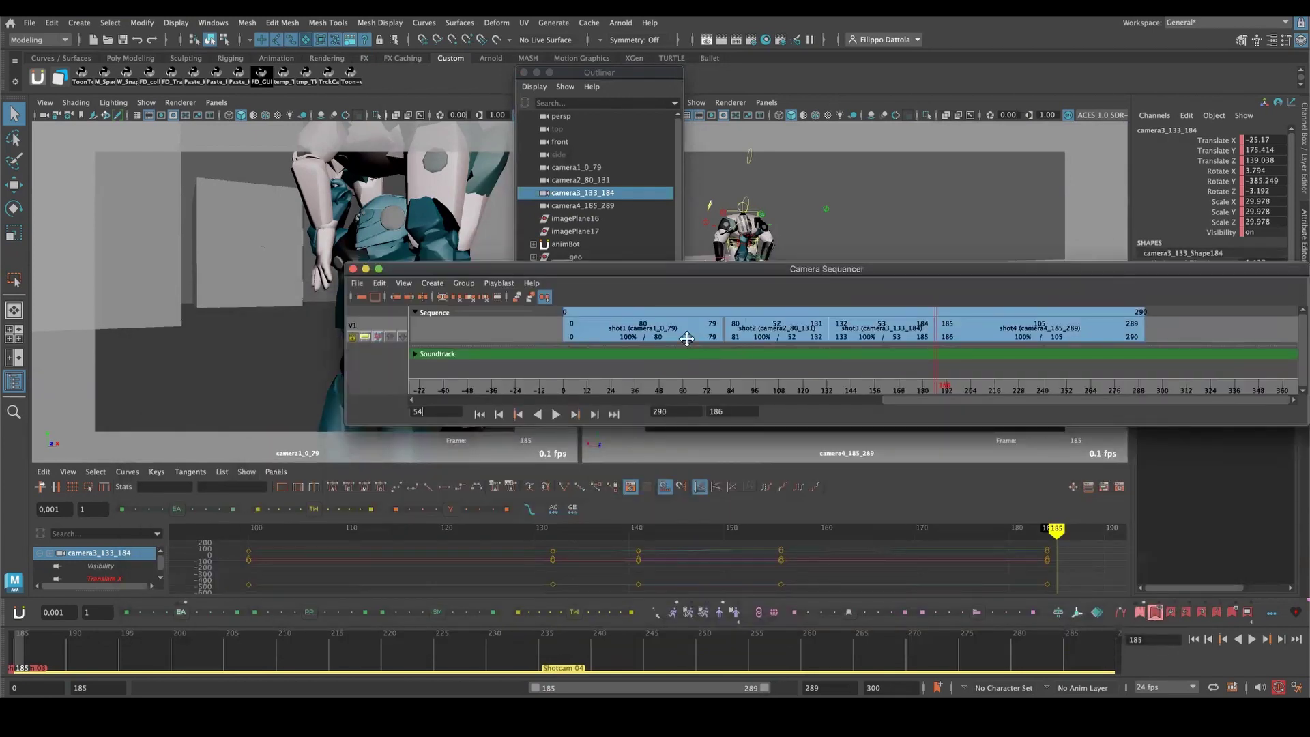
{"action": "left_click_drag", "start_coordinate": [604, 386], "coordinate": [570, 384]}
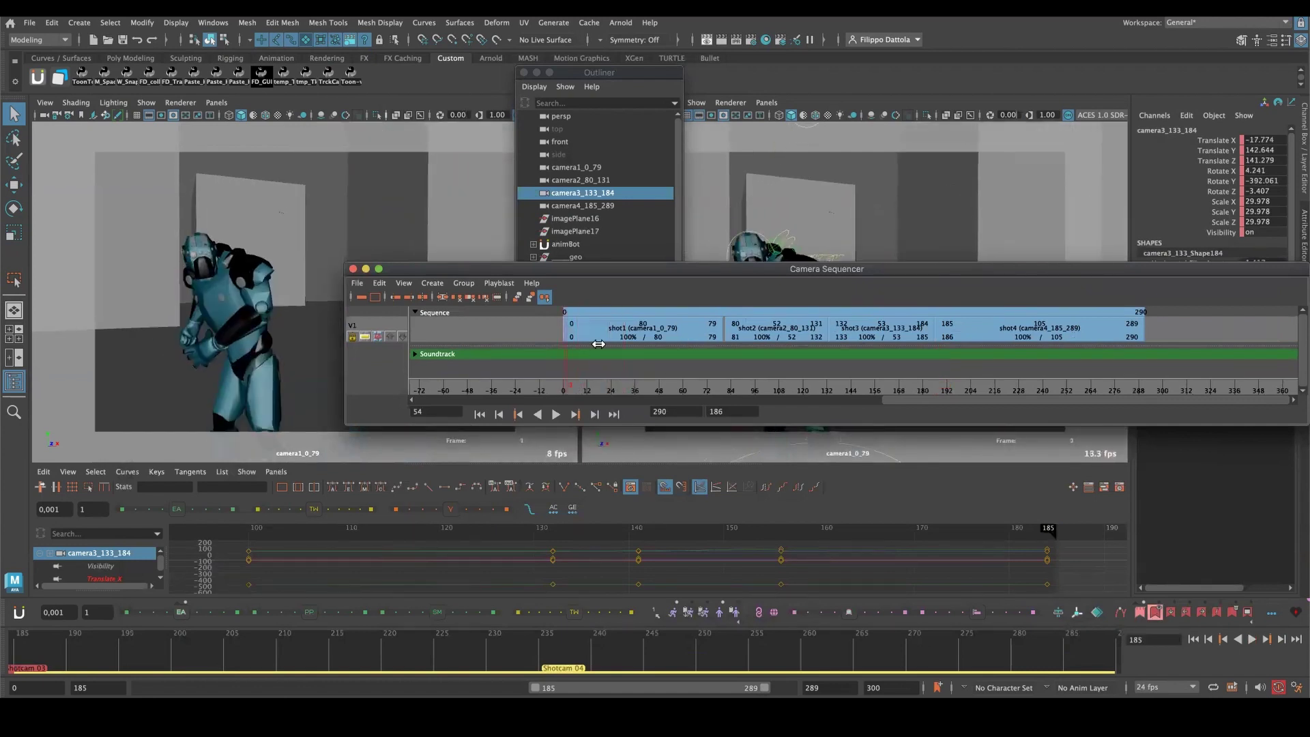
Switch the second viewport to the persp camera.
{"action": "left_click", "coordinate": [456, 104]}
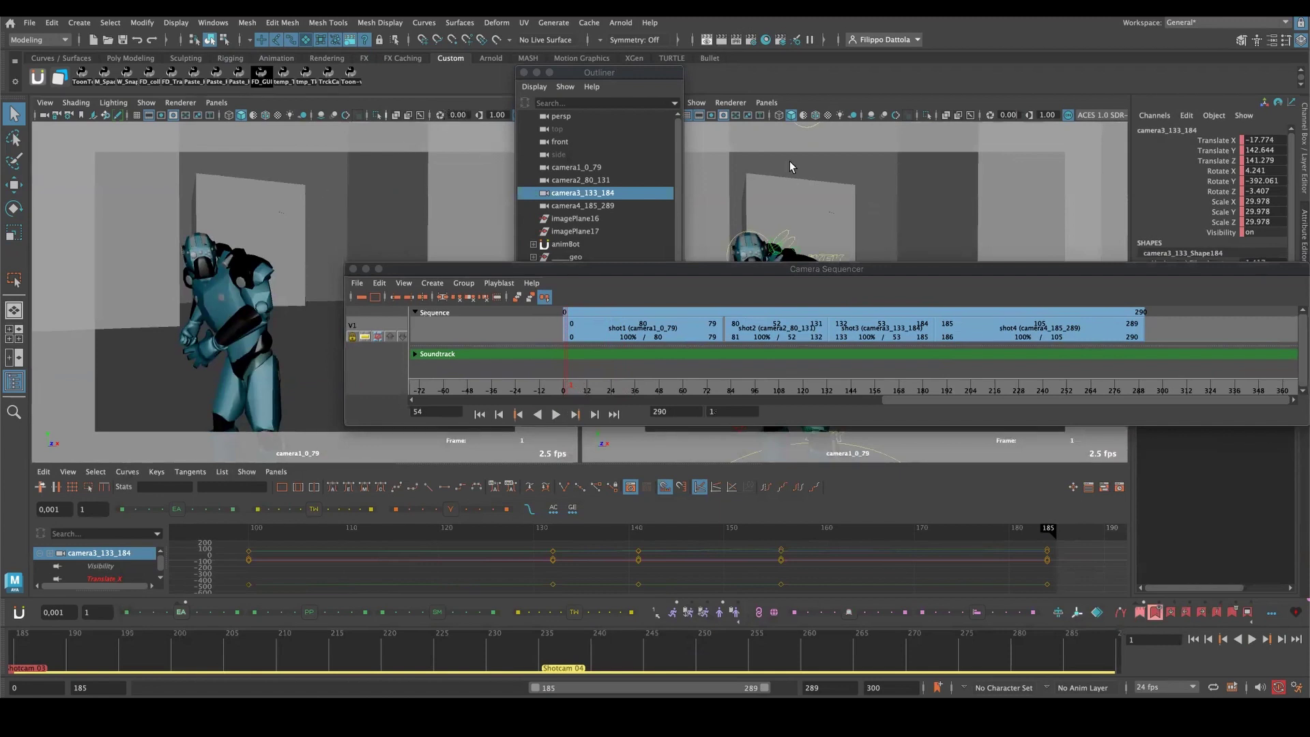
{"action": "left_click", "coordinate": [767, 102]}
{"action": "mouse_move", "coordinate": [821, 116]}
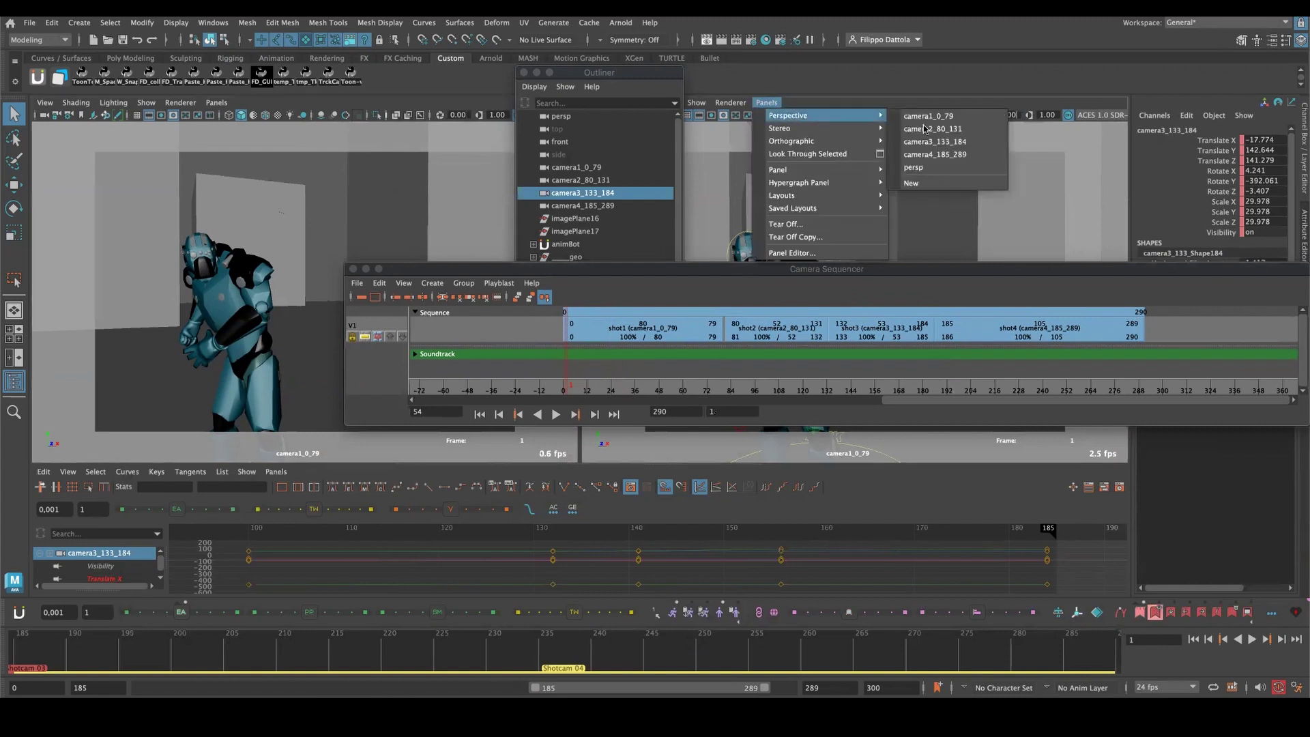
{"action": "left_click", "coordinate": [928, 168]}
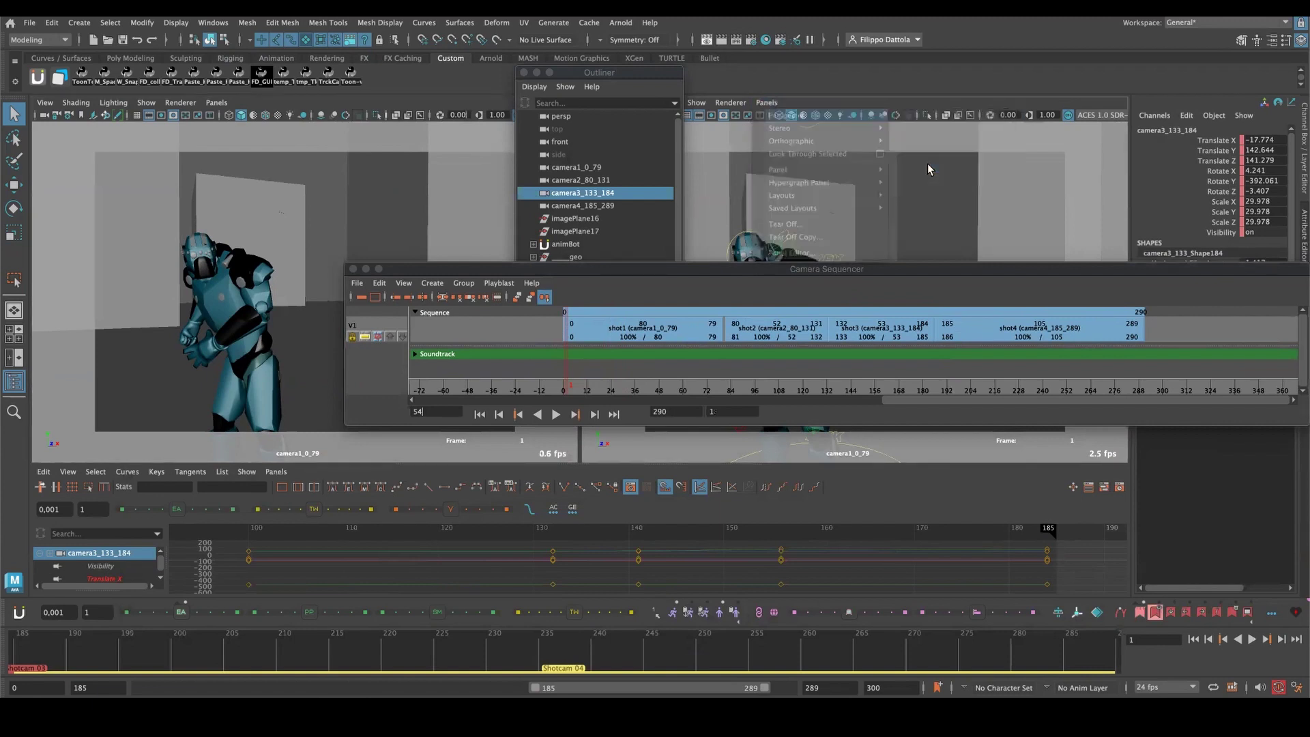
Orbit the persp view to see the robot from the front and move the Camera Sequencer below the viewports.
{"action": "right_click_drag", "start_coordinate": [931, 208], "coordinate": [894, 137], "text": "alt"}
{"action": "middle_click_drag", "start_coordinate": [894, 137], "coordinate": [948, 166], "text": "alt"}
{"action": "right_click_drag", "start_coordinate": [948, 166], "coordinate": [874, 146], "text": "alt"}
{"action": "middle_click_drag", "start_coordinate": [874, 146], "coordinate": [900, 217], "text": "alt"}
{"action": "left_click_drag", "start_coordinate": [901, 266], "coordinate": [794, 425]}
{"action": "left_click", "coordinate": [465, 107]}
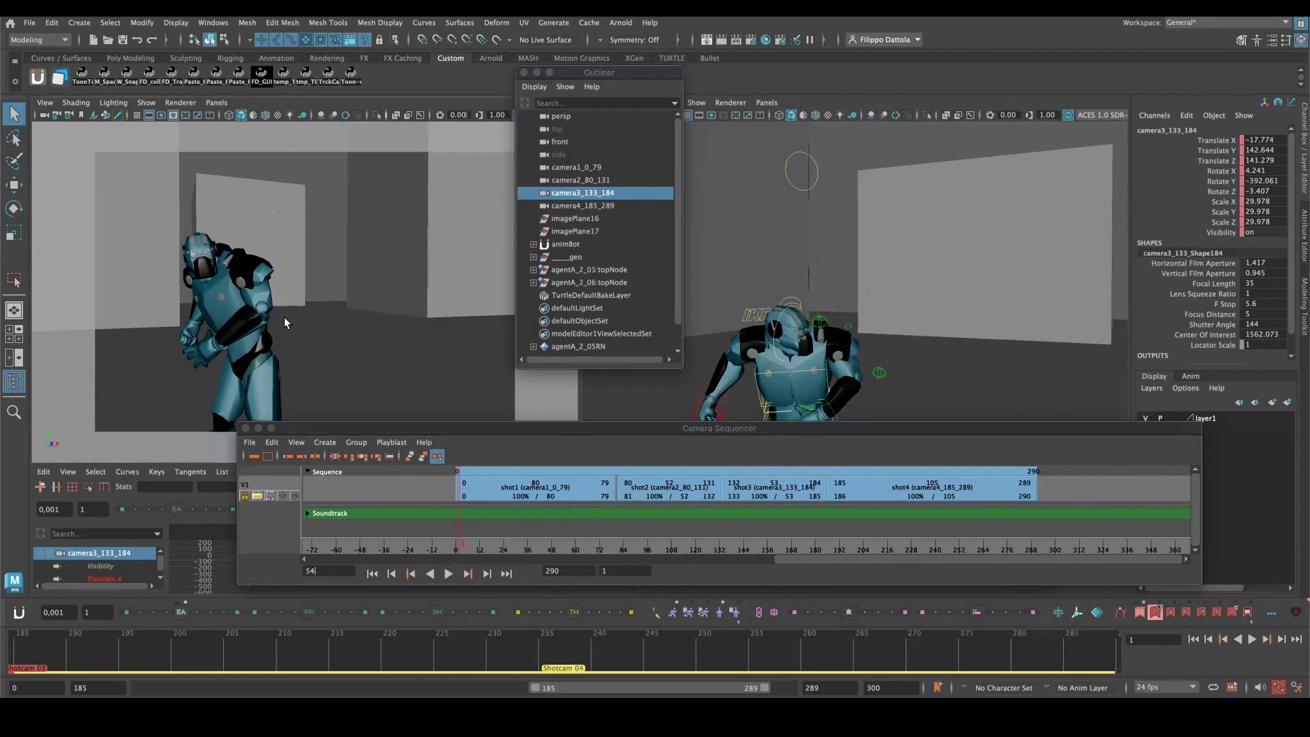
Play and scrub the camera sequence through all four shots, ending at sequence frame 190.
{"action": "left_click_drag", "start_coordinate": [457, 545], "coordinate": [511, 541]}
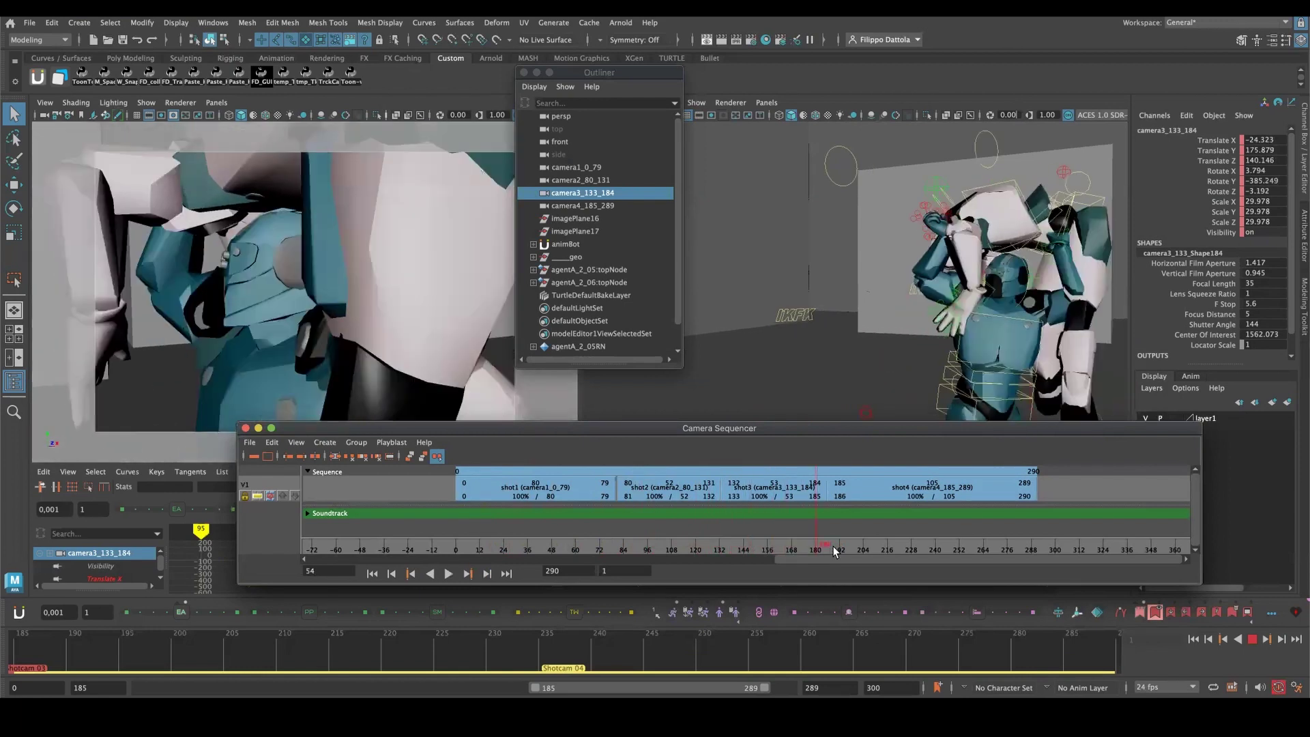
{"action": "key", "text": "Escape"}
{"action": "left_click_drag", "start_coordinate": [481, 548], "coordinate": [590, 551]}
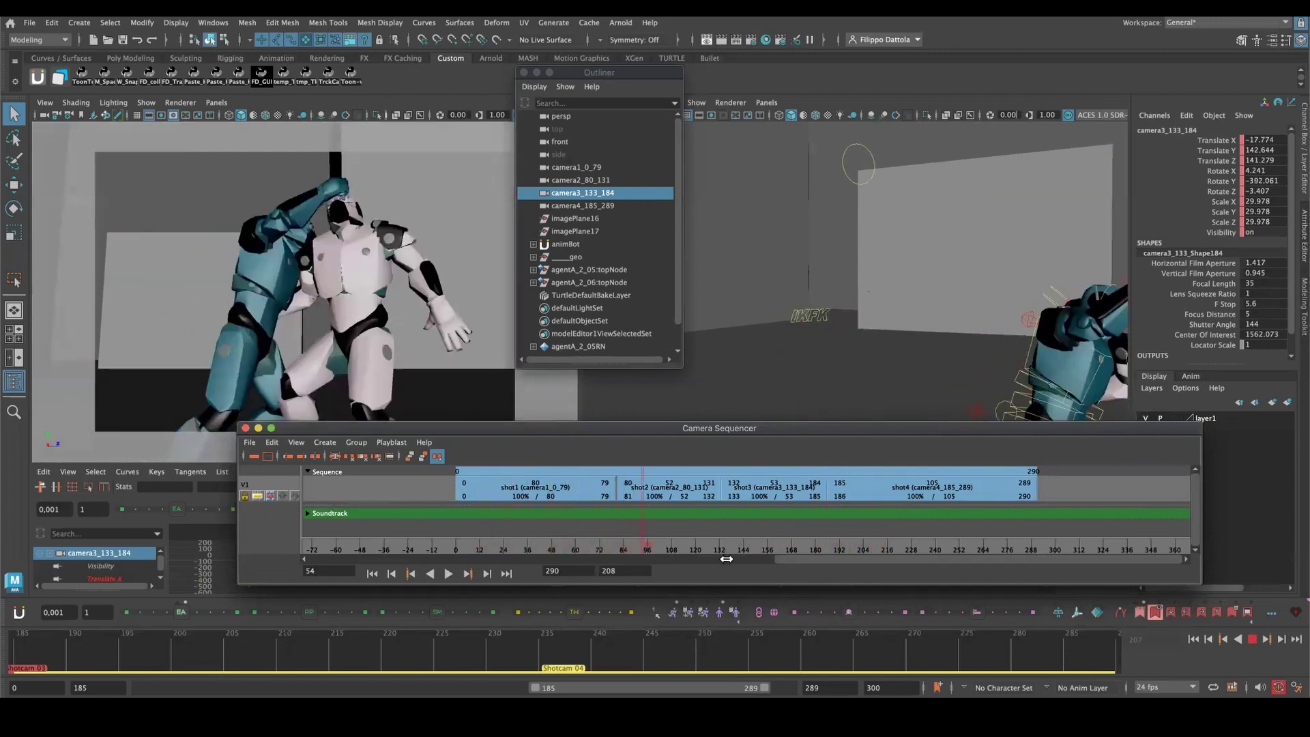
{"action": "key", "text": "Escape"}
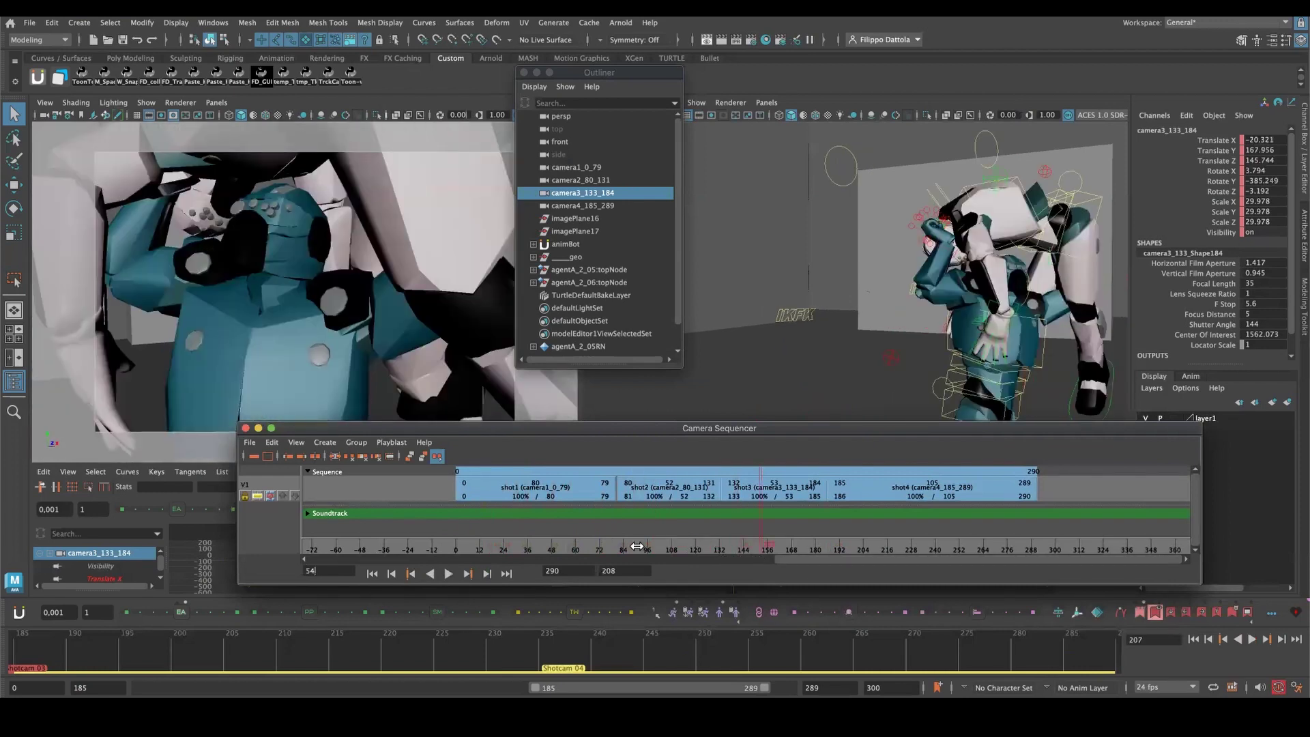
{"action": "left_click", "coordinate": [638, 546]}
{"action": "key", "text": "alt+v"}
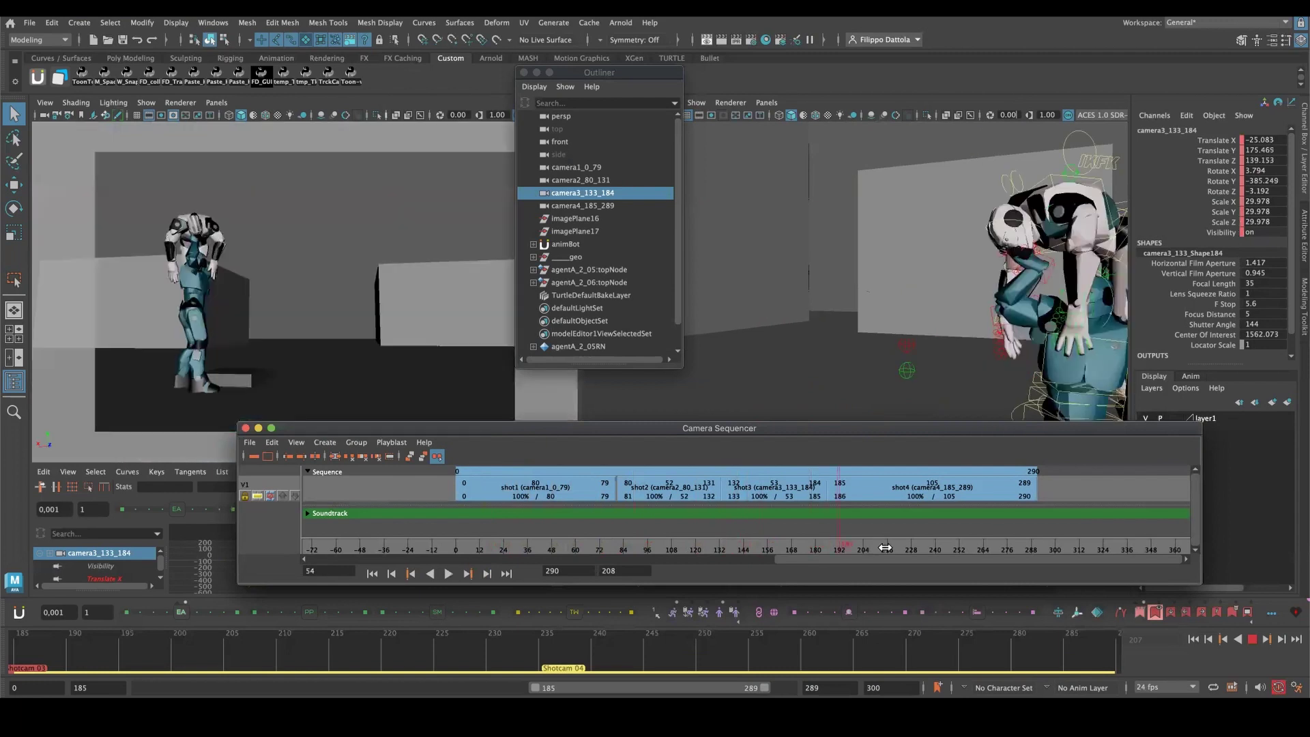
{"action": "key", "text": "Escape"}
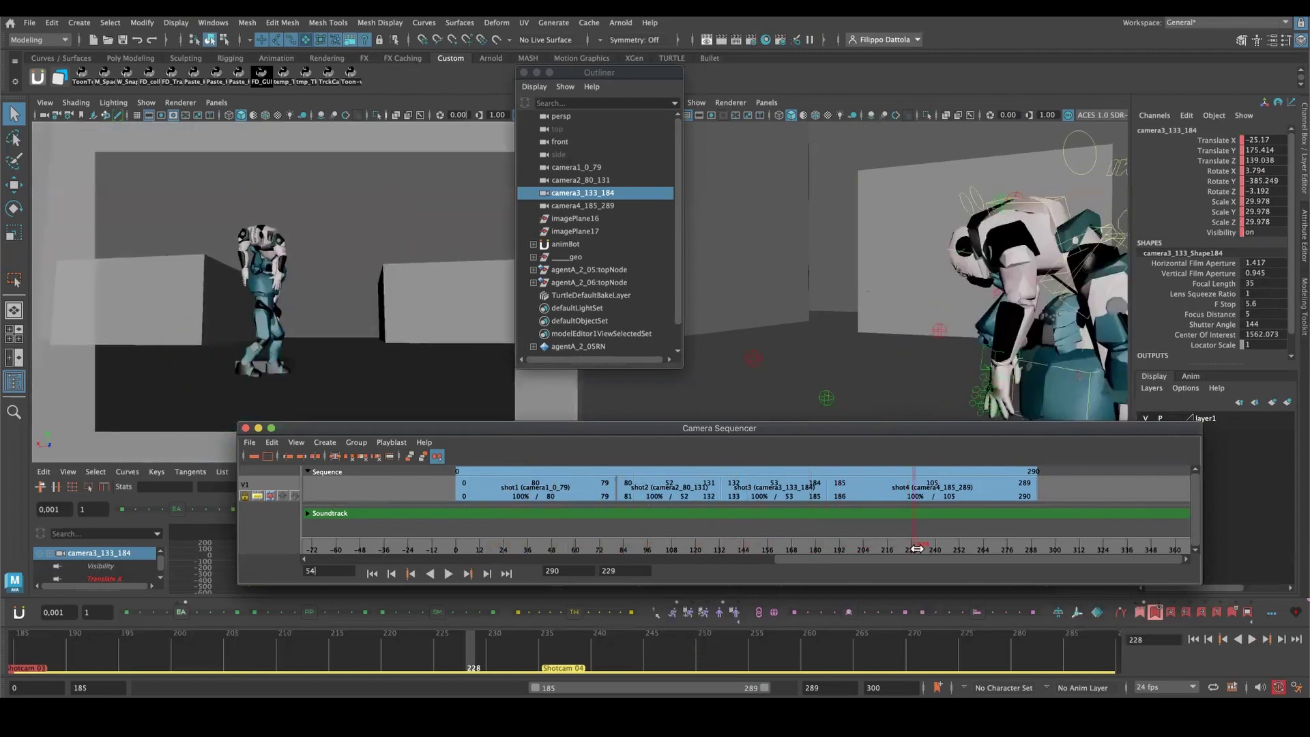
{"action": "left_click", "coordinate": [988, 544]}
{"action": "key", "text": "alt+v"}
{"action": "left_click_drag", "start_coordinate": [1006, 544], "coordinate": [836, 550]}
Move the Camera Sequencer out of the way and expand the time slider to the full 0–300 range.
{"action": "left_click_drag", "start_coordinate": [666, 428], "coordinate": [655, 305]}
{"action": "left_click", "coordinate": [566, 423]}
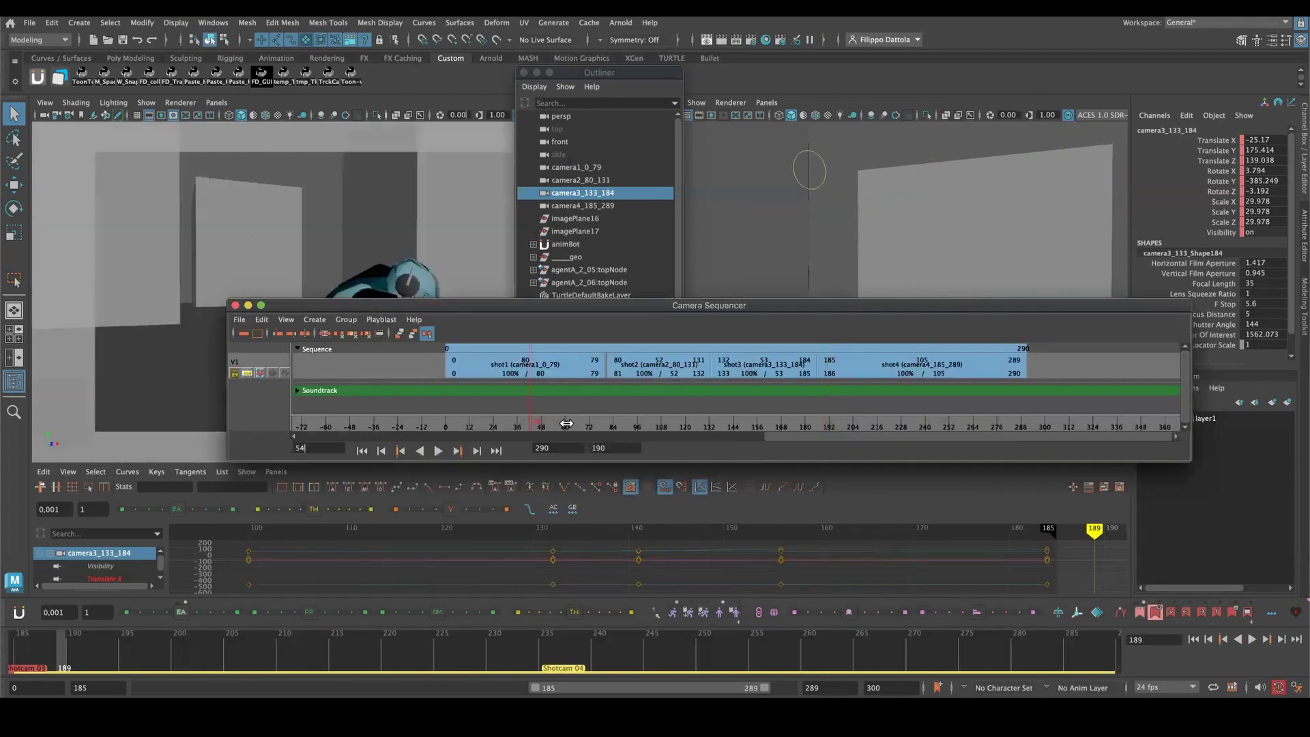
{"action": "left_click_drag", "start_coordinate": [572, 304], "coordinate": [1307, 272]}
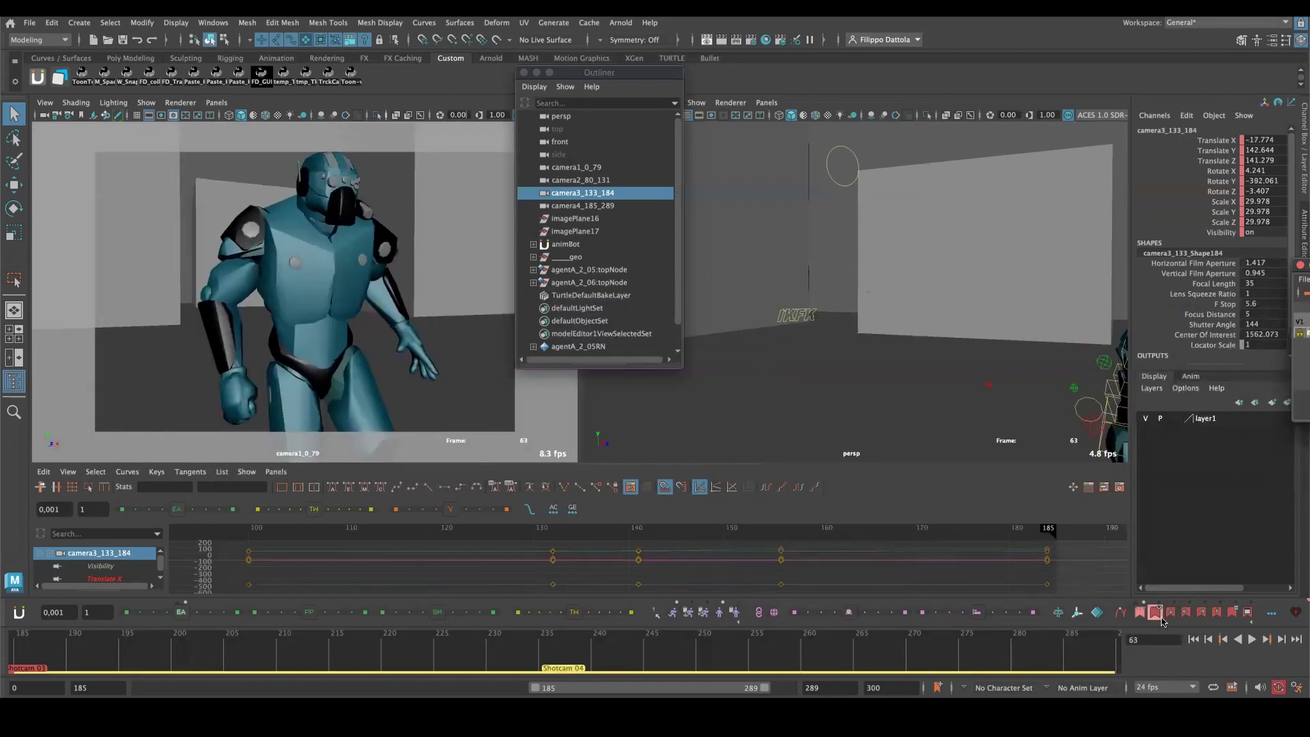
{"action": "double_click", "coordinate": [583, 687]}
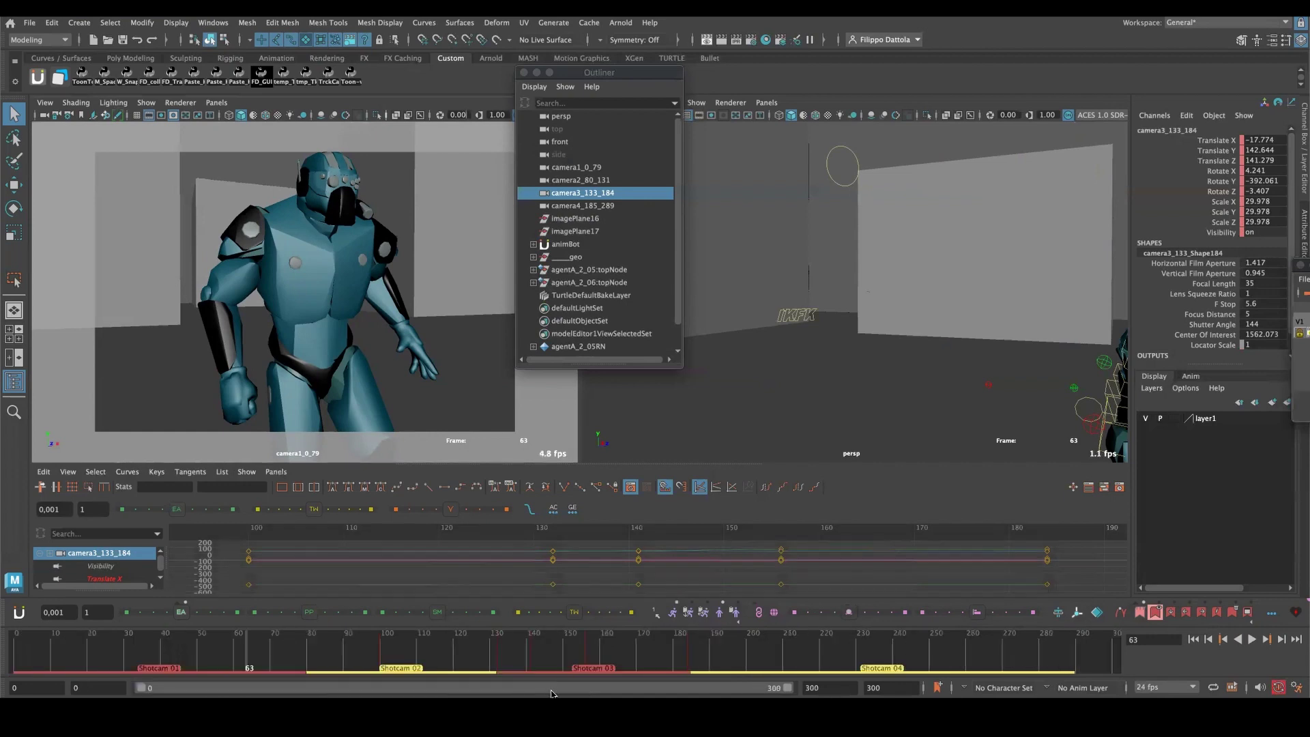
Play and scrub the main timeline across the Shotcam bookmarks in the camera1_0_79 view, ending at frame 31.
{"action": "left_click", "coordinate": [34, 645]}
{"action": "key", "text": "alt+v"}
{"action": "left_click", "coordinate": [202, 661]}
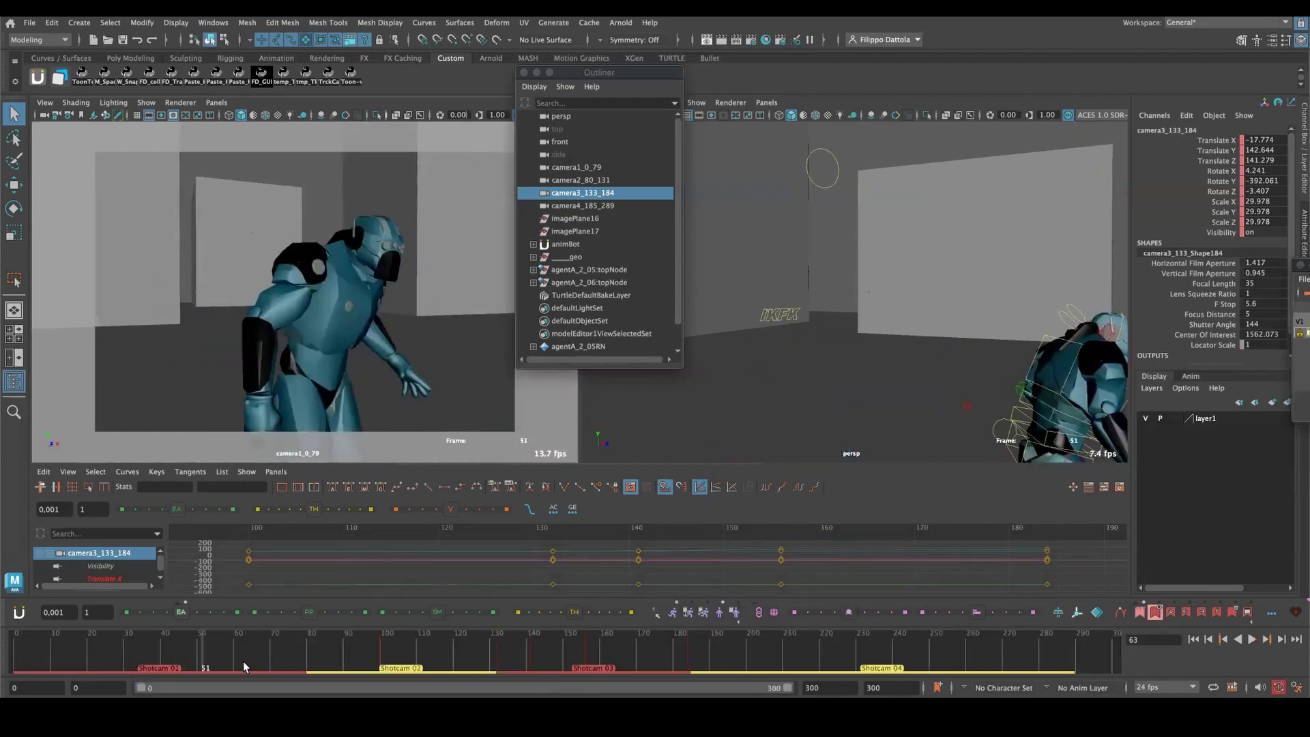
{"action": "key", "text": "alt+v"}
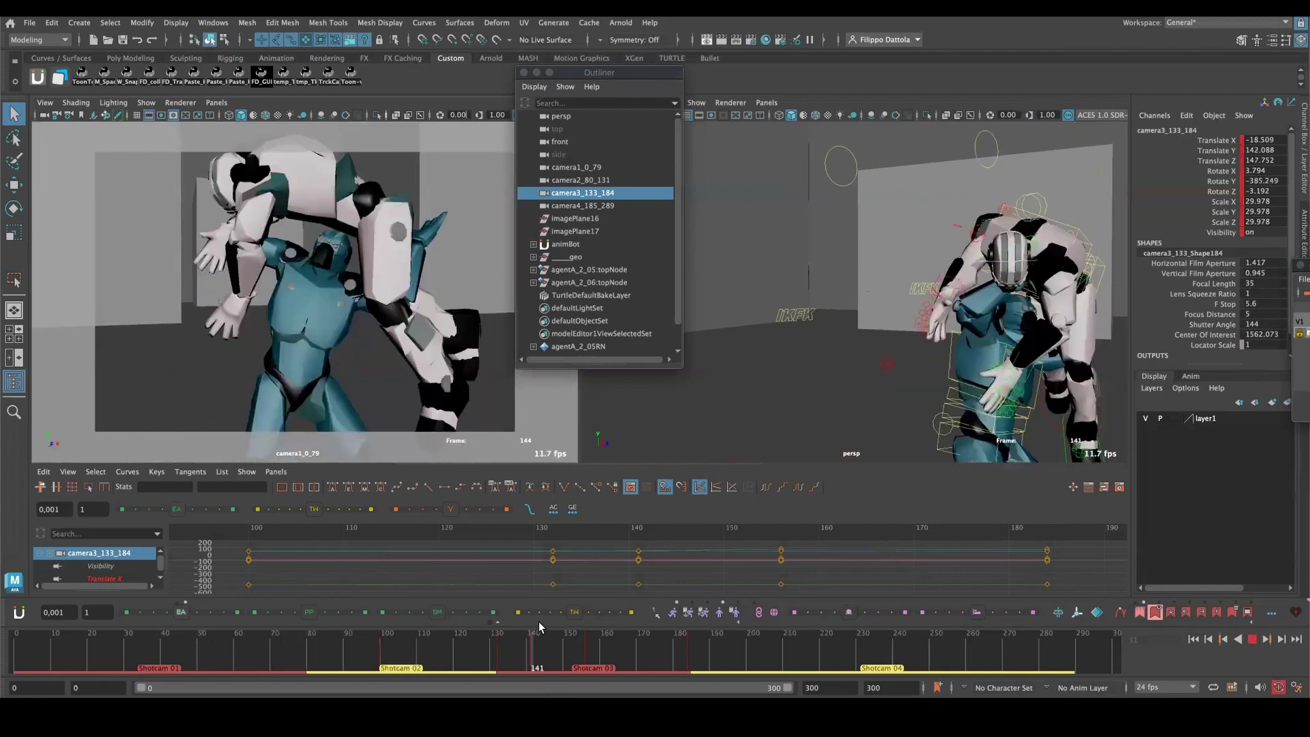
{"action": "key", "text": "alt+v"}
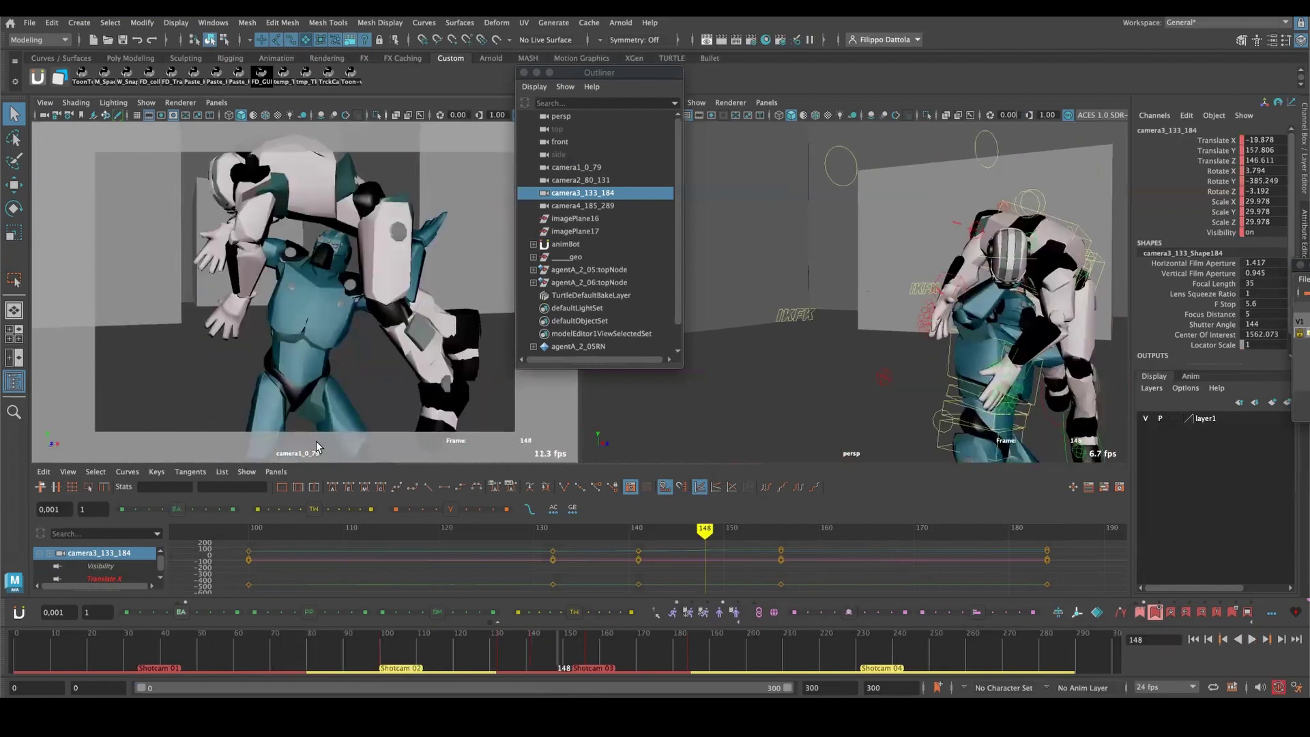
{"action": "key", "text": "alt+v"}
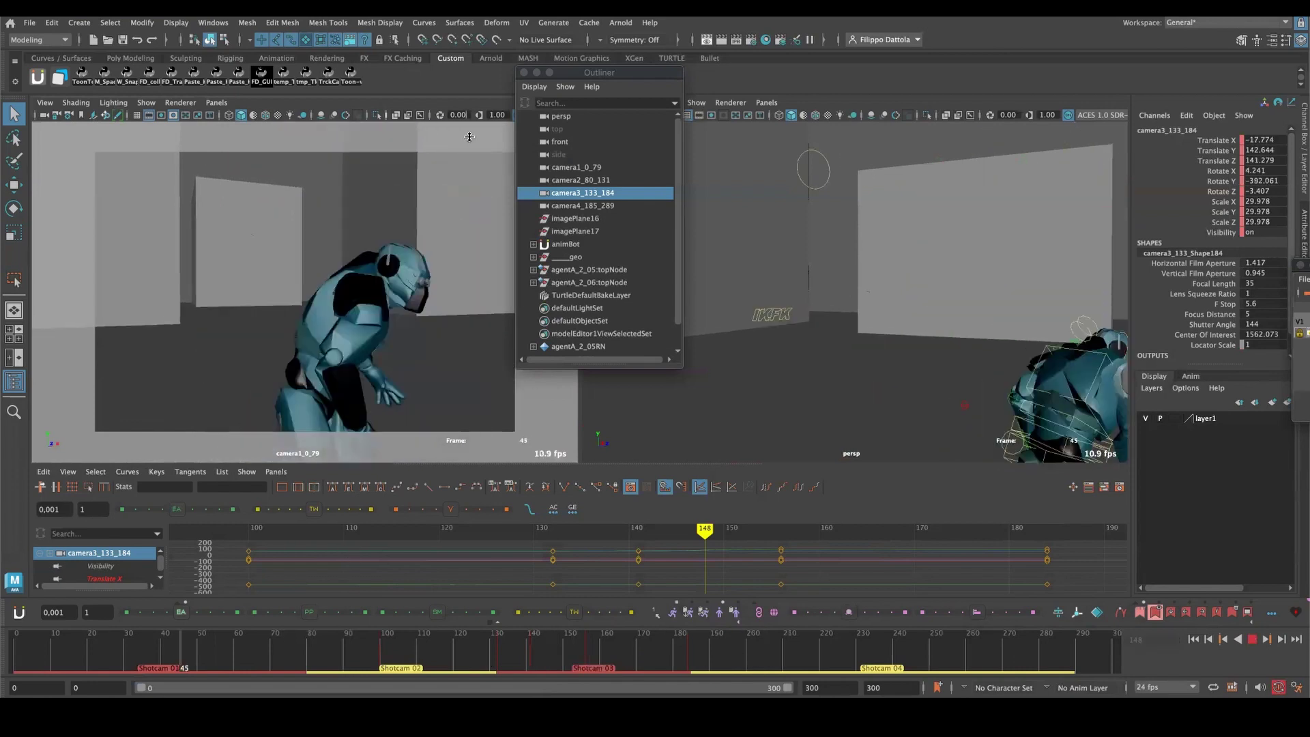
{"action": "left_click_drag", "start_coordinate": [105, 633], "coordinate": [130, 634]}
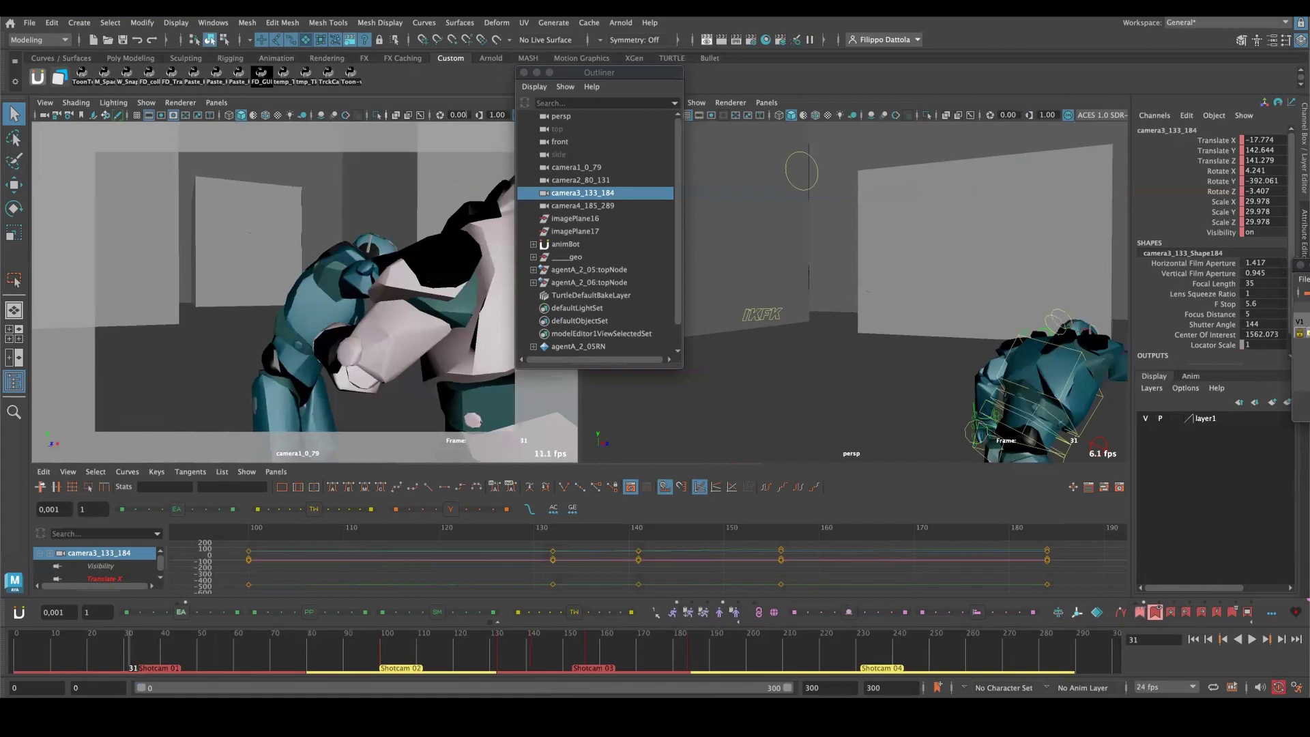
Bring the Camera Sequencer back into view, play the sequence and scrub to sequence frame 47.
{"action": "left_click_drag", "start_coordinate": [1308, 265], "coordinate": [617, 271]}
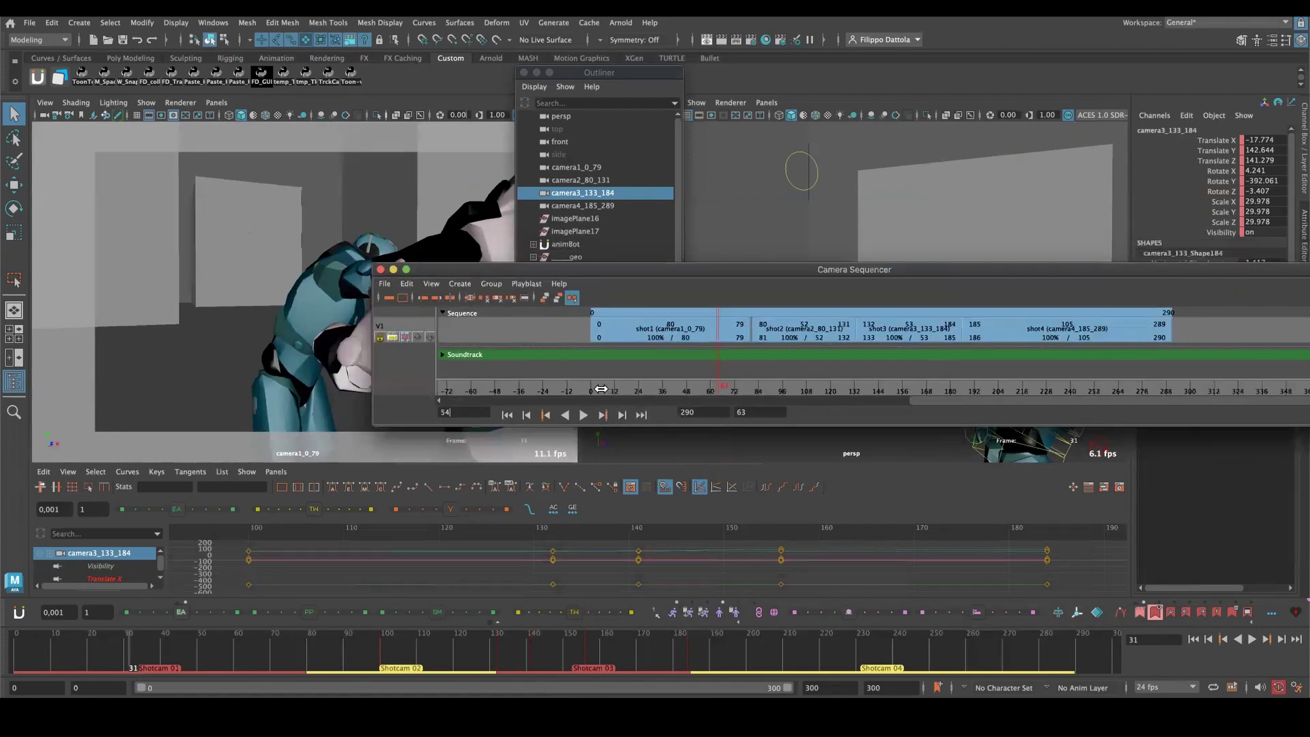
{"action": "key", "text": "alt+v"}
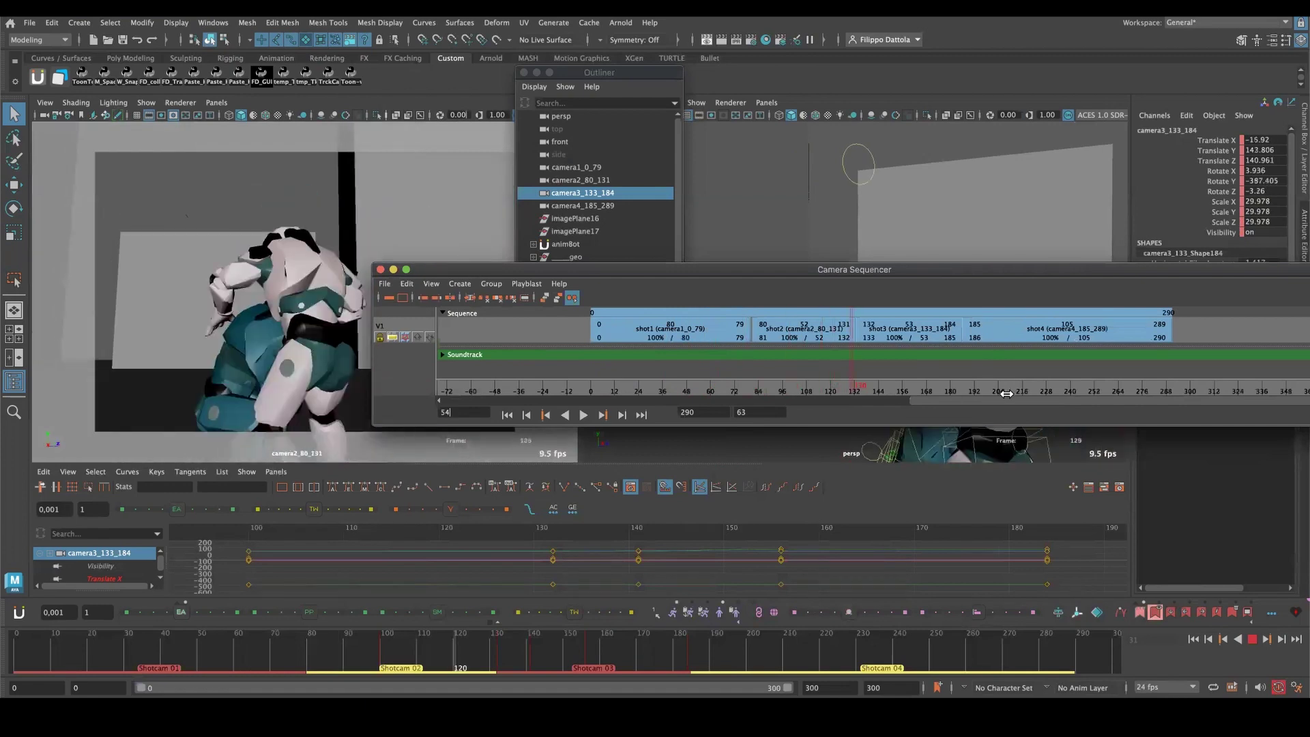
{"action": "left_click", "coordinate": [685, 392]}
{"action": "left_click_drag", "start_coordinate": [694, 272], "coordinate": [531, 353]}
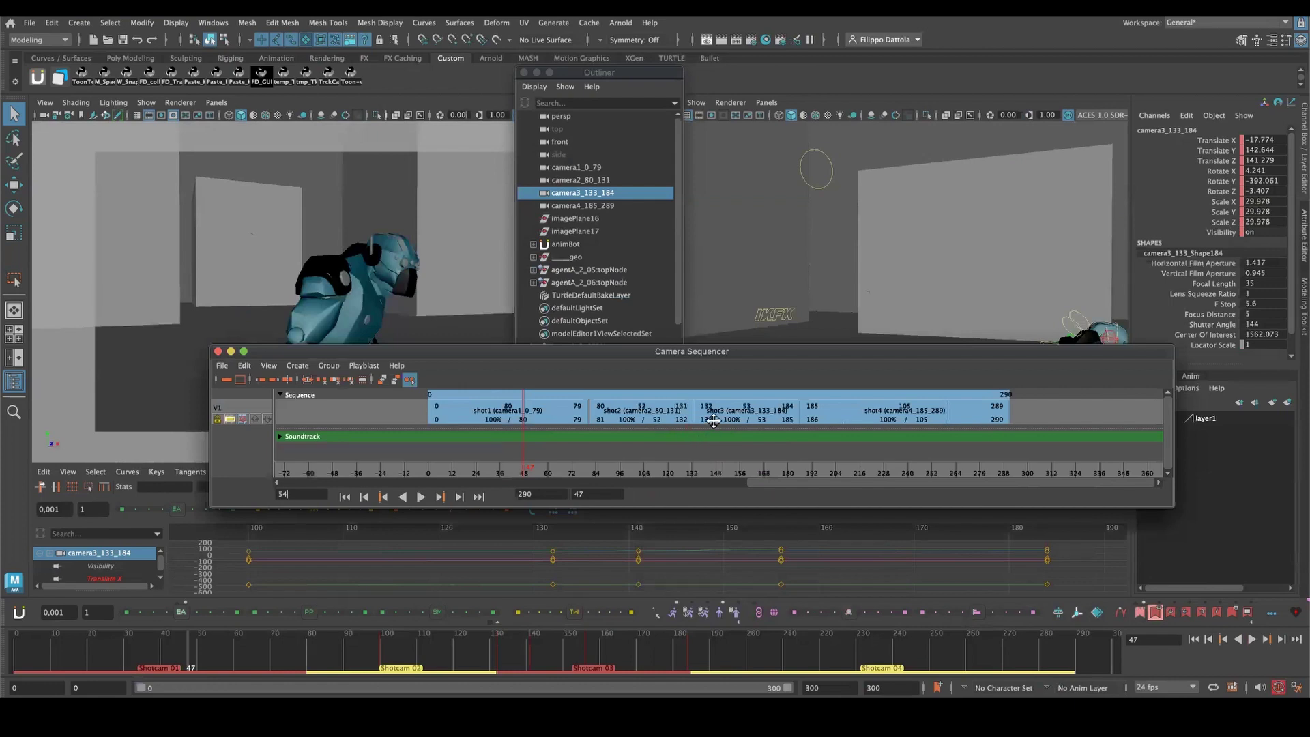
Set the main timeline to frame 0, then move the Camera Sequencer over the viewports and make it narrower and taller.
{"action": "left_click_drag", "start_coordinate": [27, 648], "coordinate": [16, 649]}
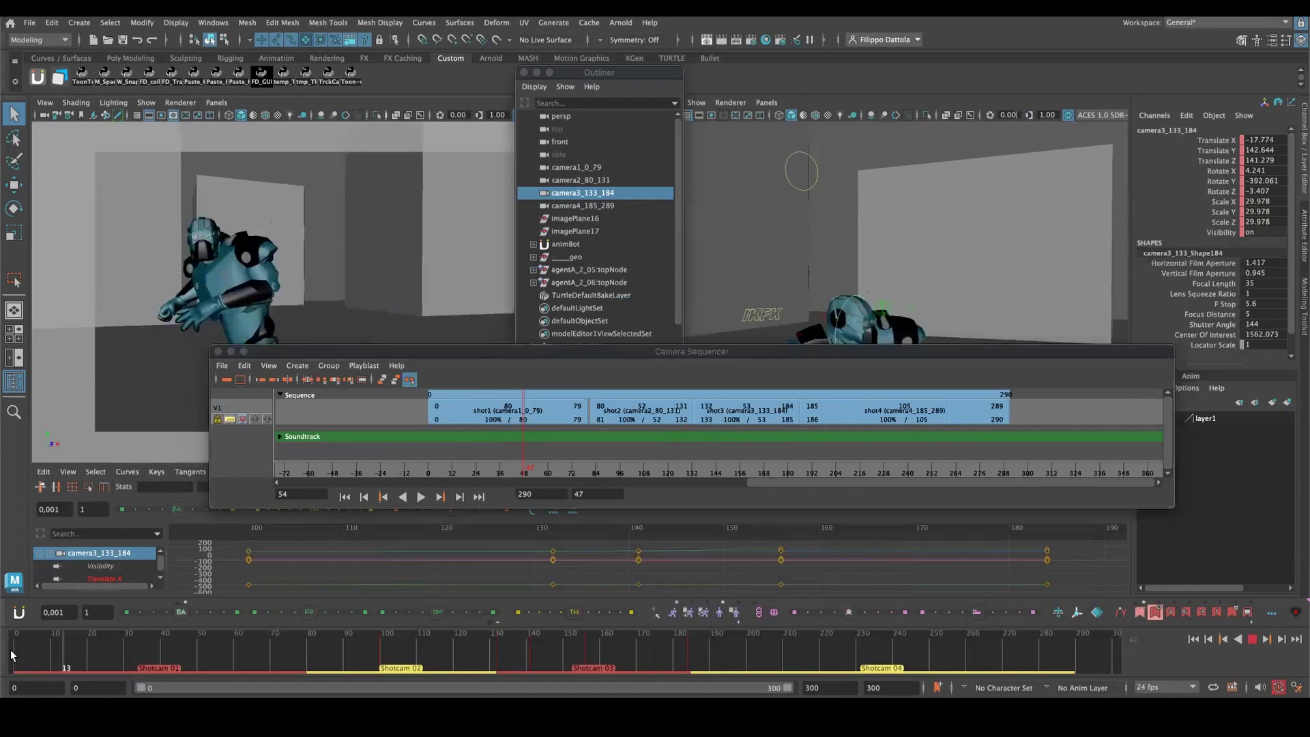
{"action": "left_click_drag", "start_coordinate": [458, 356], "coordinate": [566, 206]}
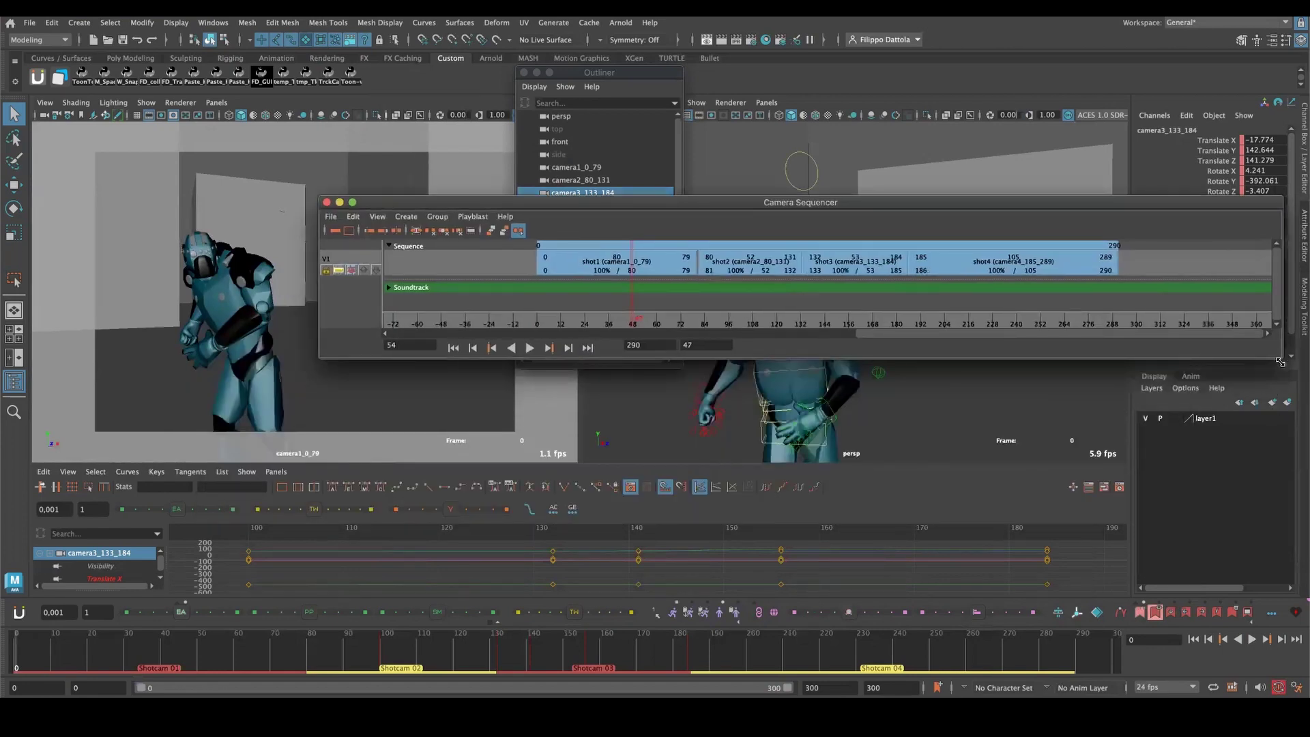
{"action": "left_click_drag", "start_coordinate": [1221, 405], "coordinate": [1124, 389]}
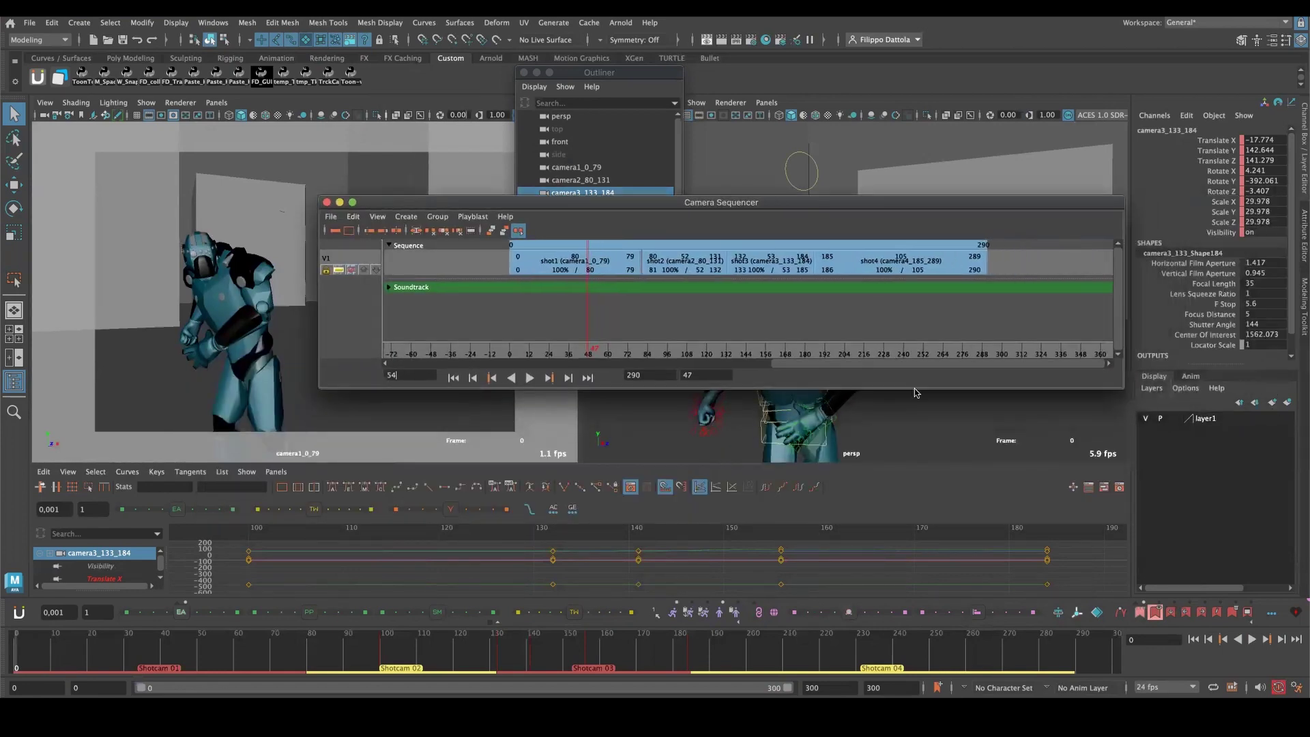
Try to create an ubercam from the sequenced shots and move the Camera Sequencer lower.
{"action": "left_click", "coordinate": [406, 216]}
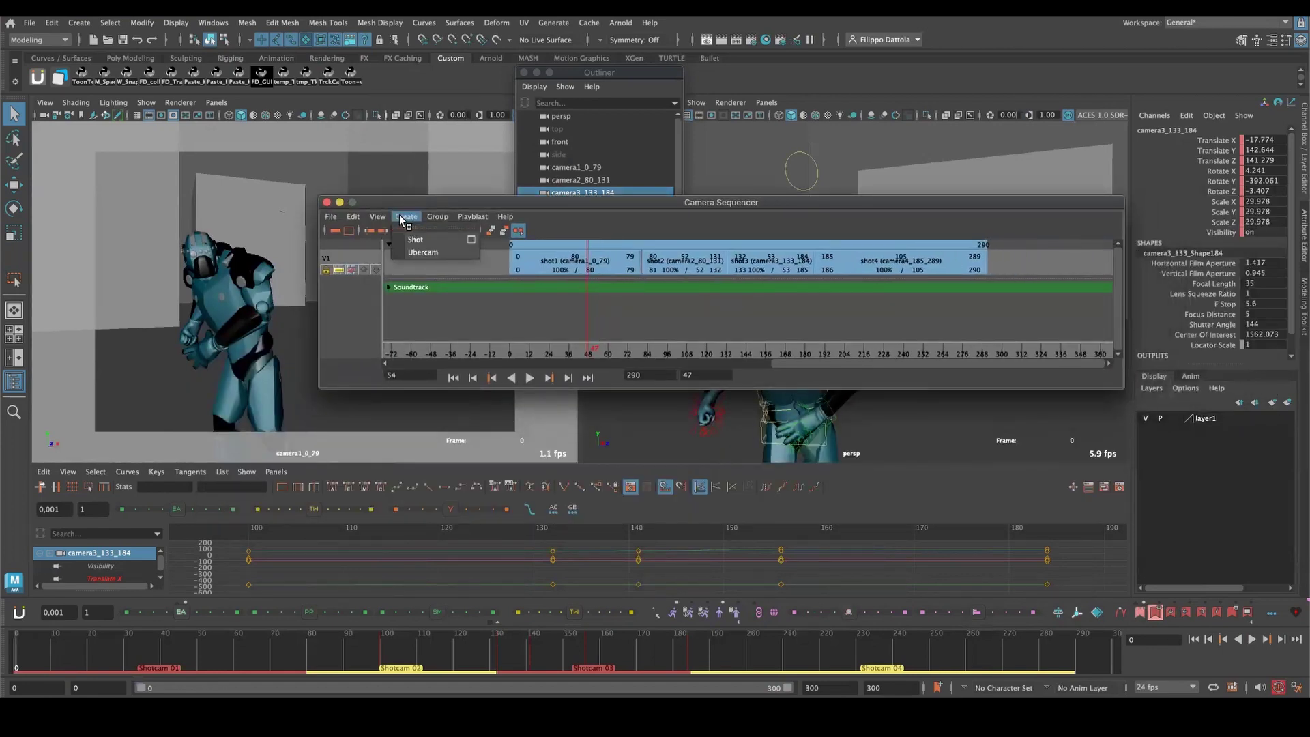
{"action": "left_click", "coordinate": [437, 253]}
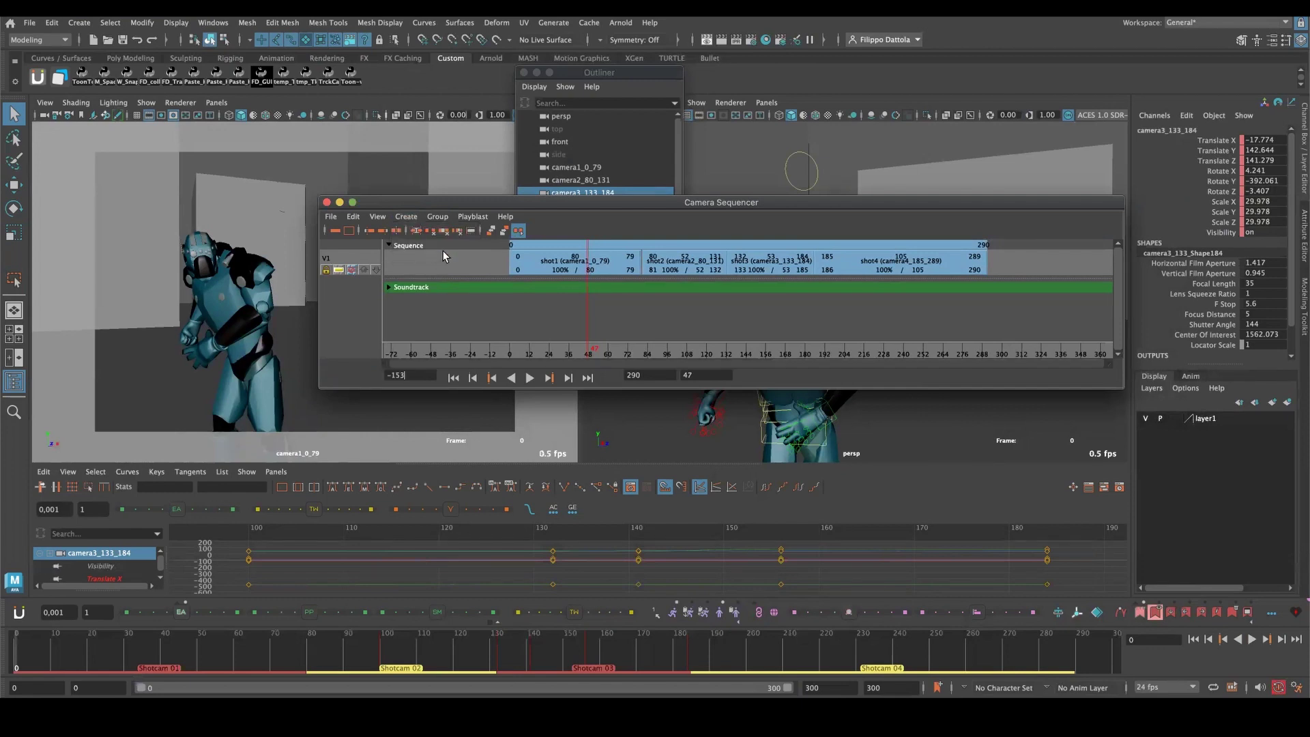
{"action": "left_click_drag", "start_coordinate": [485, 206], "coordinate": [583, 284]}
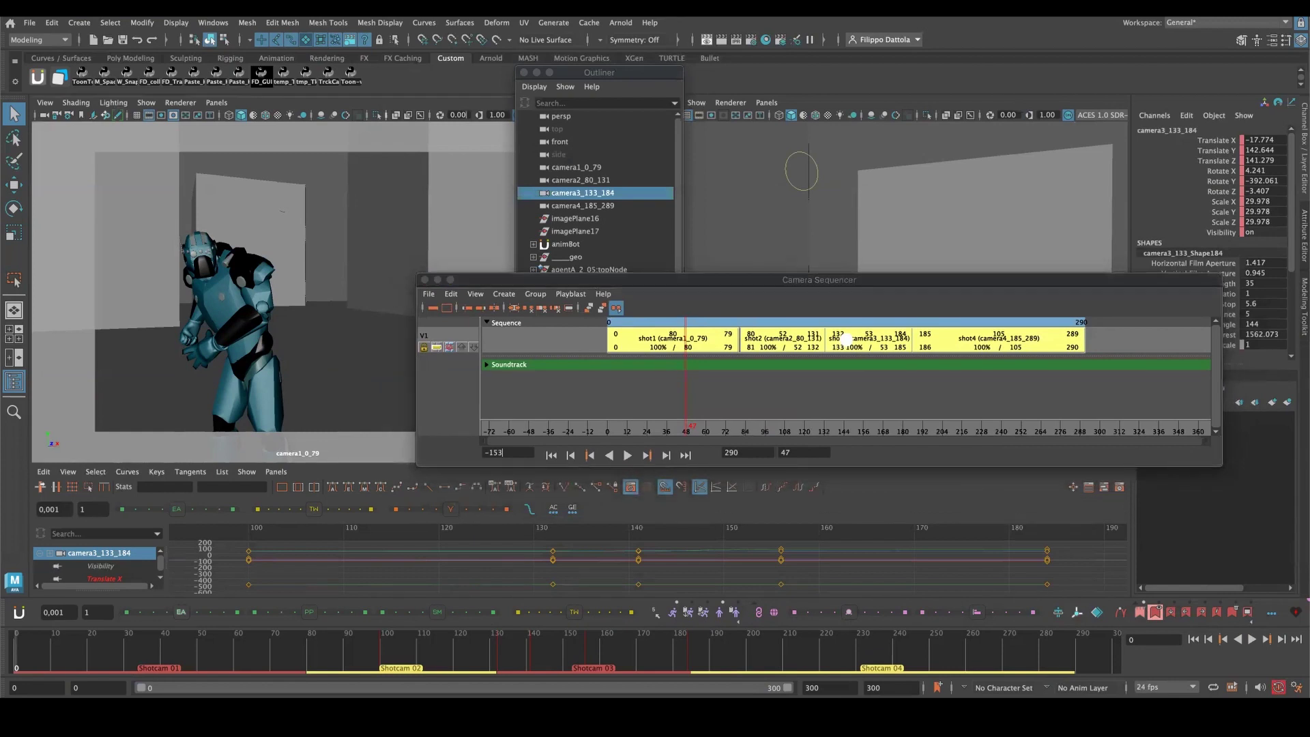
Examine the ubercam error in the Script Editor's history and close the editor.
{"action": "key", "text": "ctrl+shift+s"}
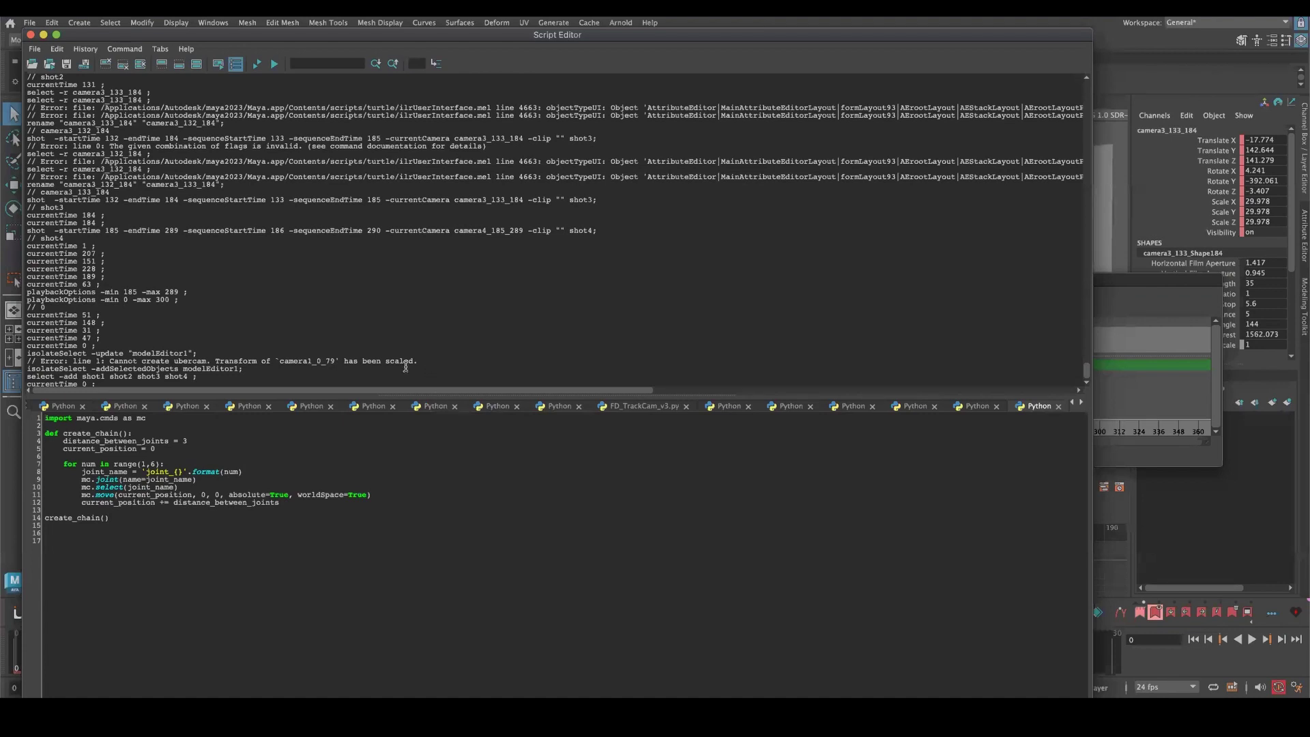
{"action": "left_click_drag", "start_coordinate": [418, 362], "coordinate": [270, 356]}
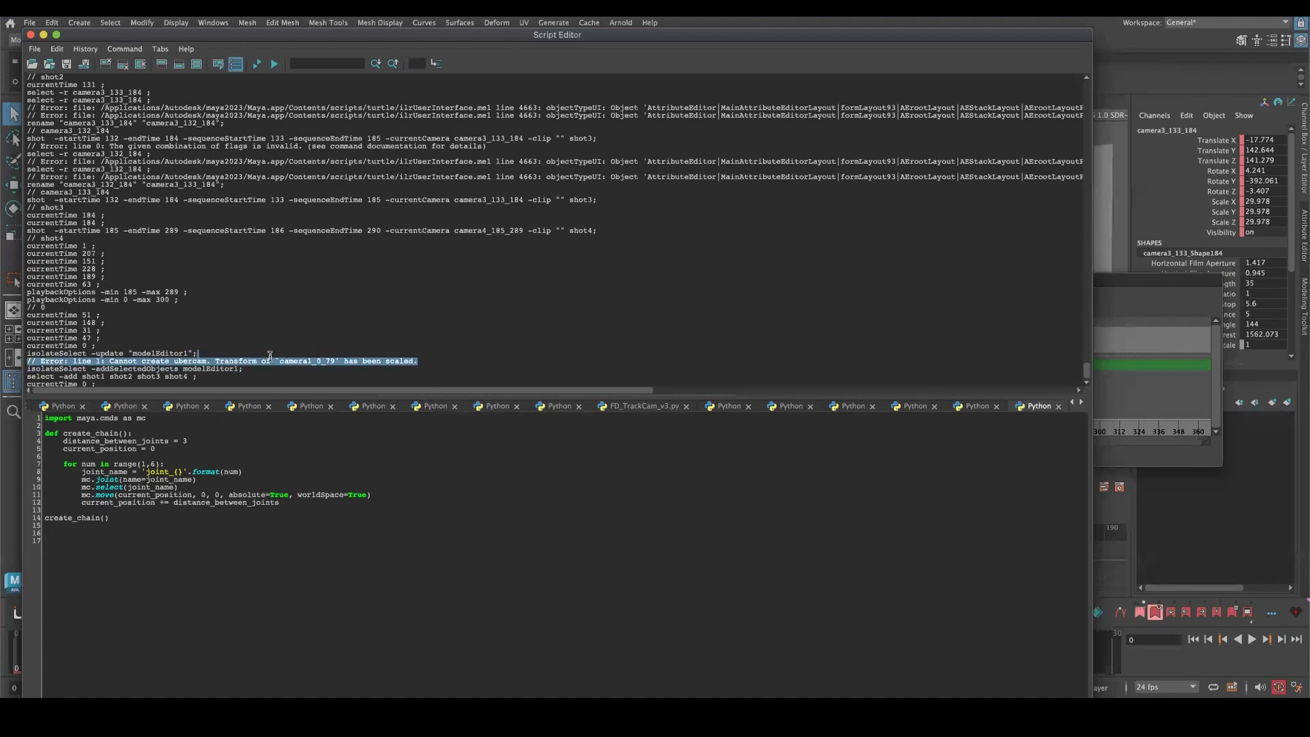
{"action": "left_click", "coordinate": [345, 364]}
{"action": "left_click_drag", "start_coordinate": [372, 363], "coordinate": [418, 362]}
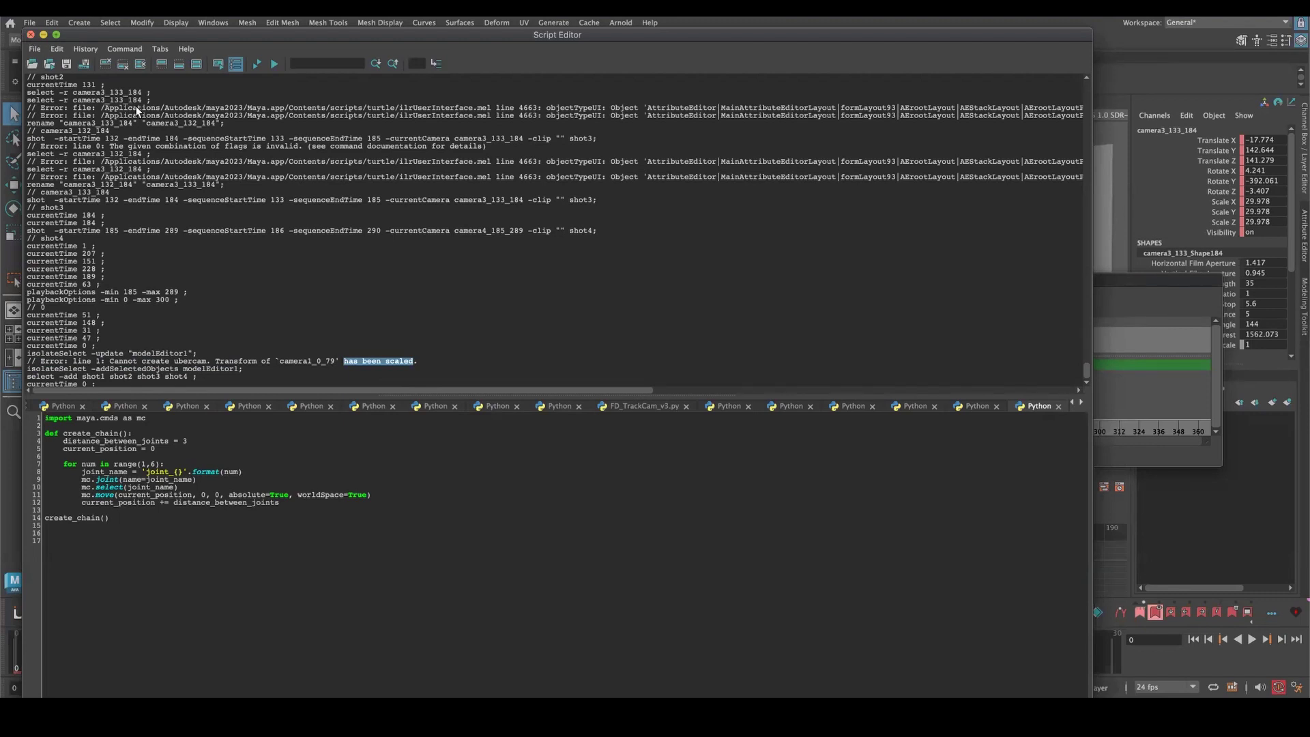
{"action": "left_click", "coordinate": [31, 35]}
{"action": "key", "text": "super+w"}
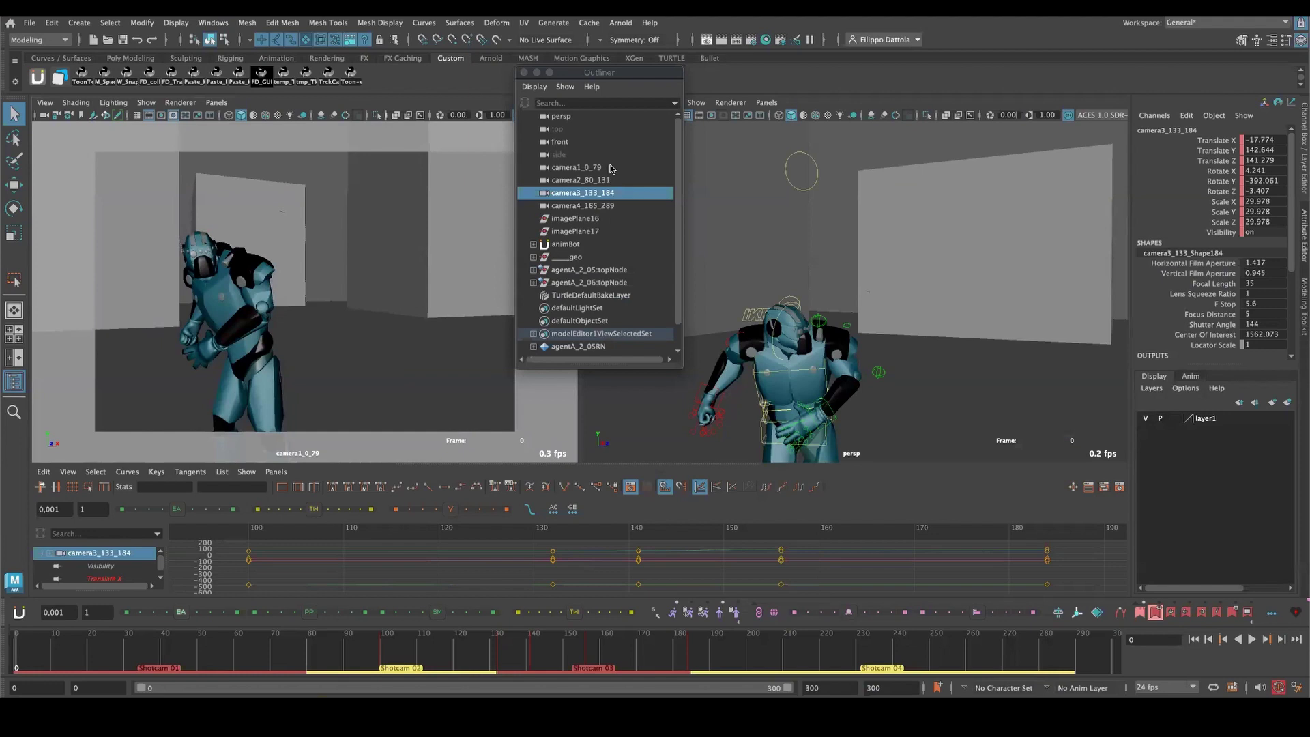
Cut the scale and visibility keys from all four shot cameras and set their Scale X, Y and Z to 1.
{"action": "left_click_drag", "start_coordinate": [612, 168], "coordinate": [613, 204]}
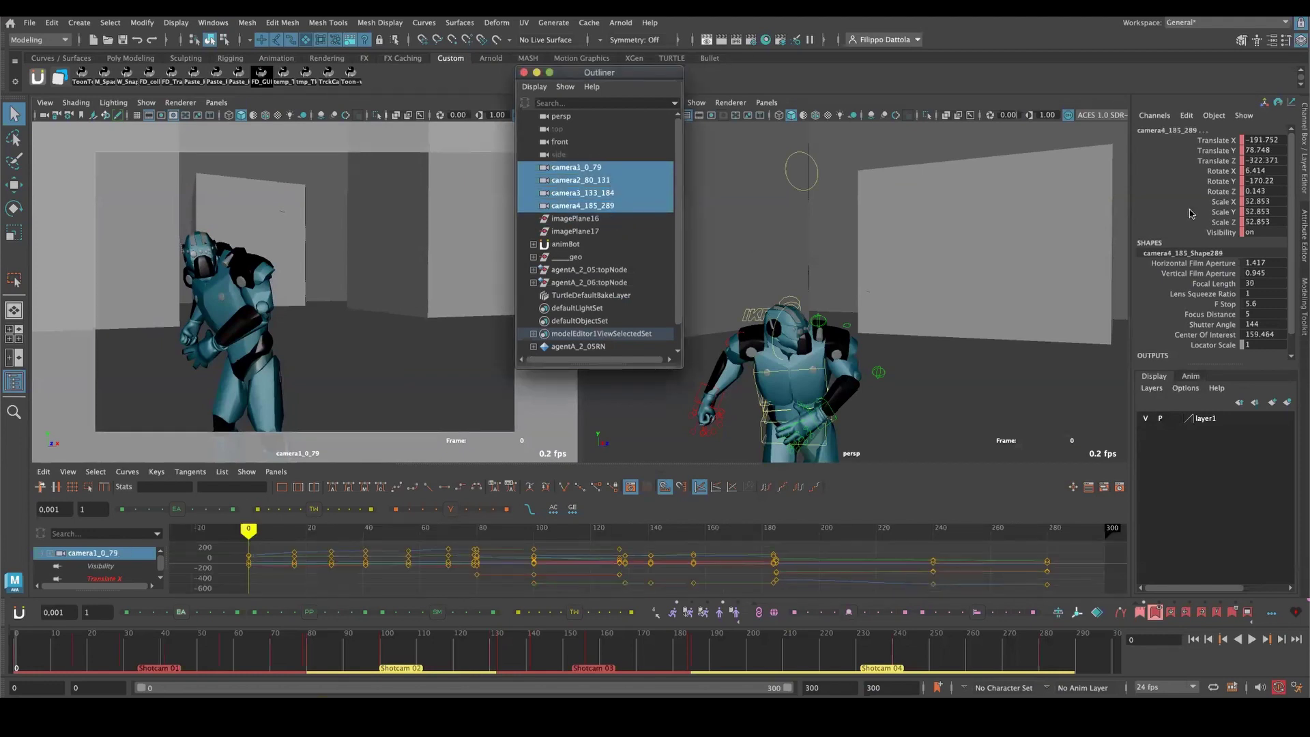
{"action": "left_click_drag", "start_coordinate": [1226, 223], "coordinate": [1221, 202]}
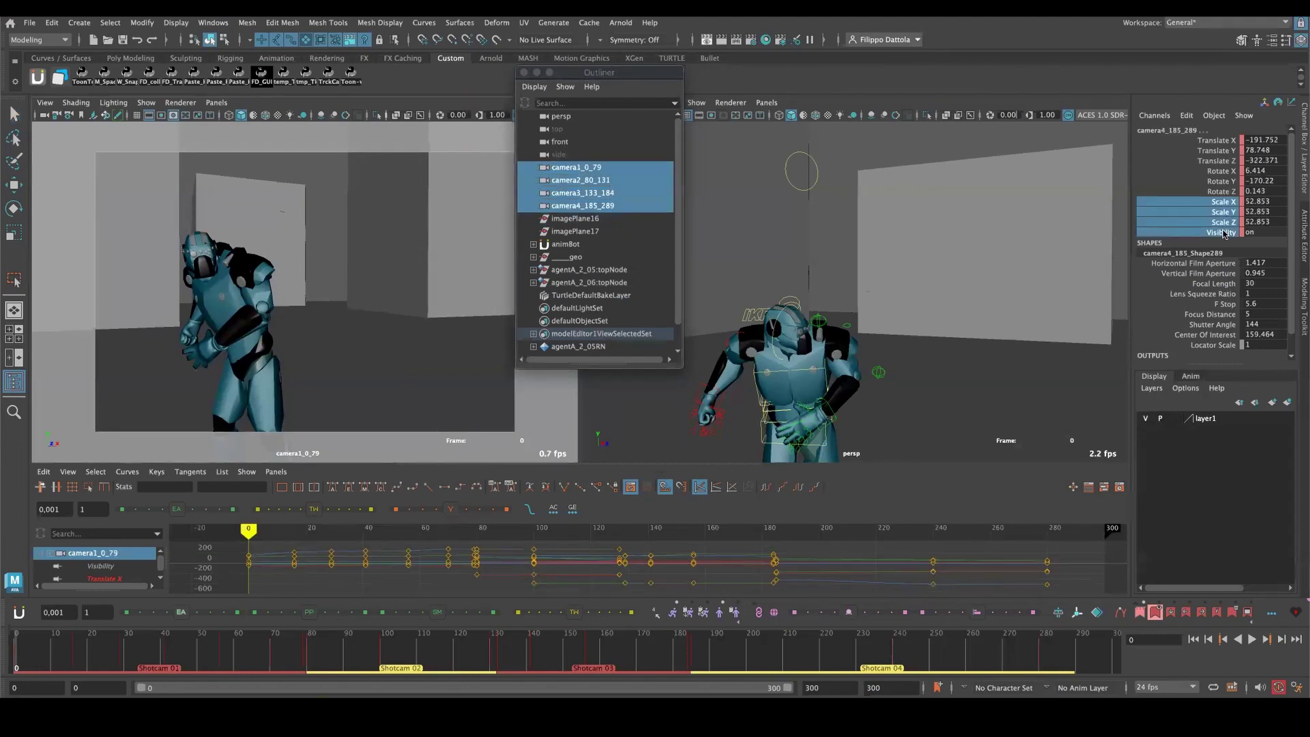
{"action": "right_click", "coordinate": [1223, 234]}
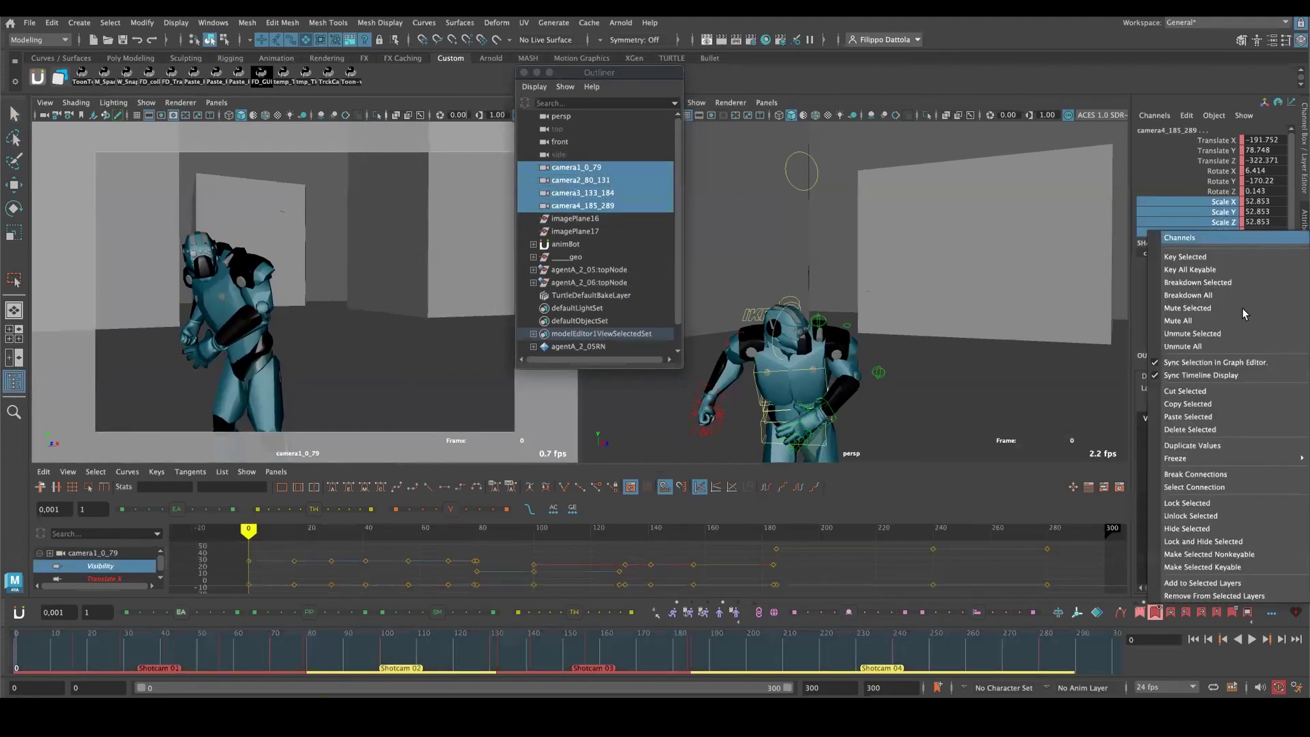
{"action": "left_click", "coordinate": [1221, 391]}
{"action": "left_click_drag", "start_coordinate": [1268, 202], "coordinate": [1267, 218]}
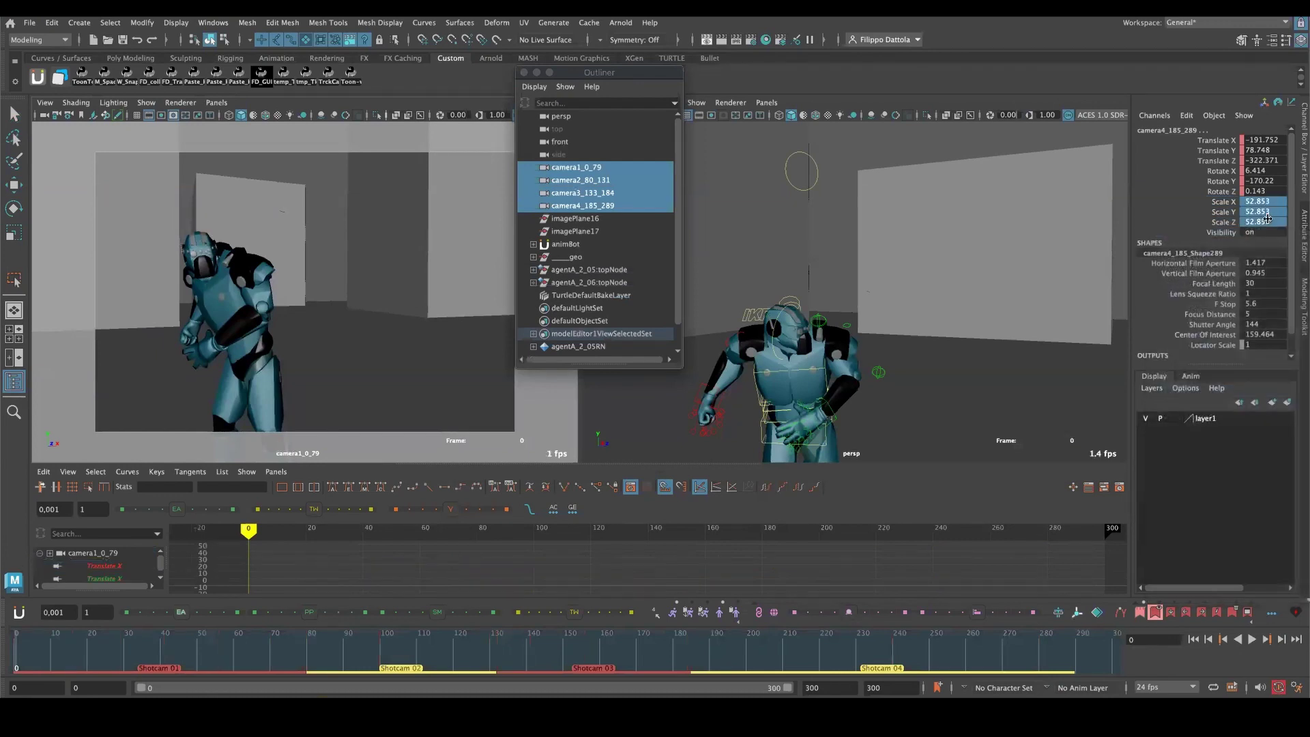
{"action": "type", "text": "1"}
{"action": "key", "text": "Return"}
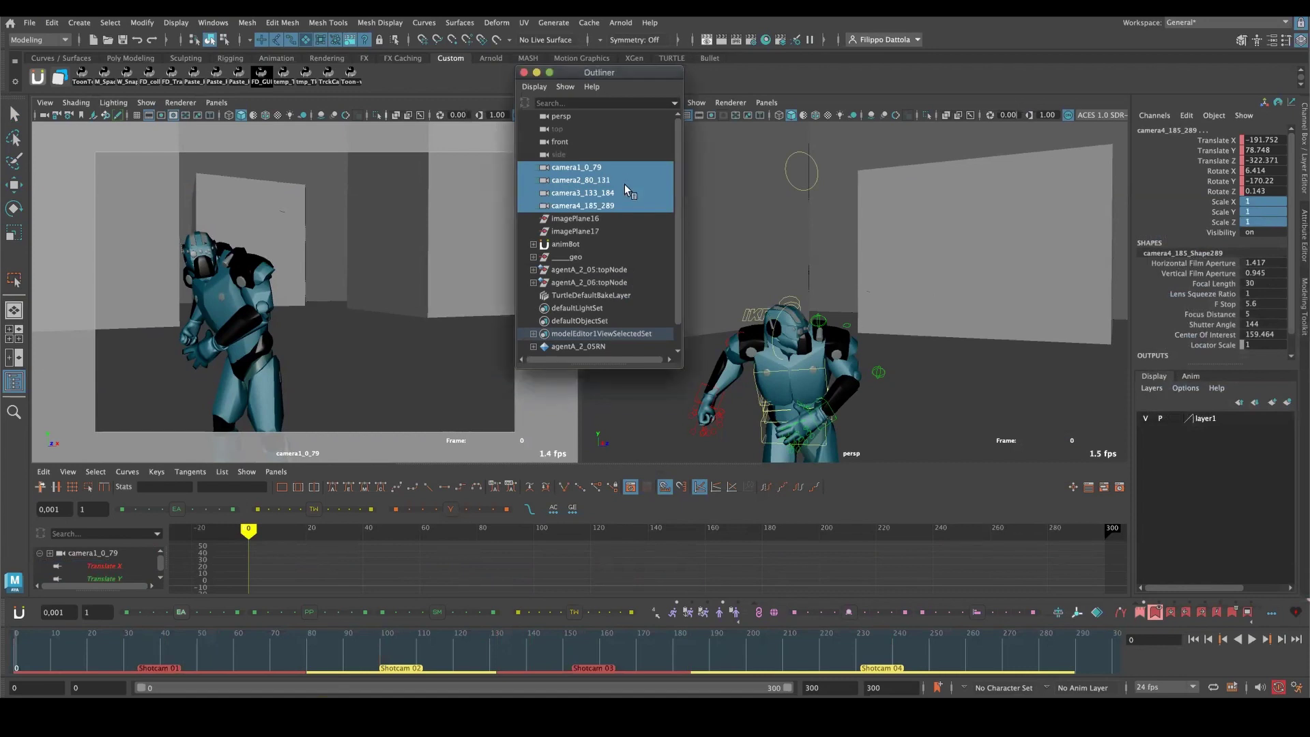
Check the scale values of the individual shot cameras and bring the Camera Sequencer back into view.
{"action": "left_click", "coordinate": [625, 179]}
{"action": "left_click_drag", "start_coordinate": [624, 192], "coordinate": [625, 202]}
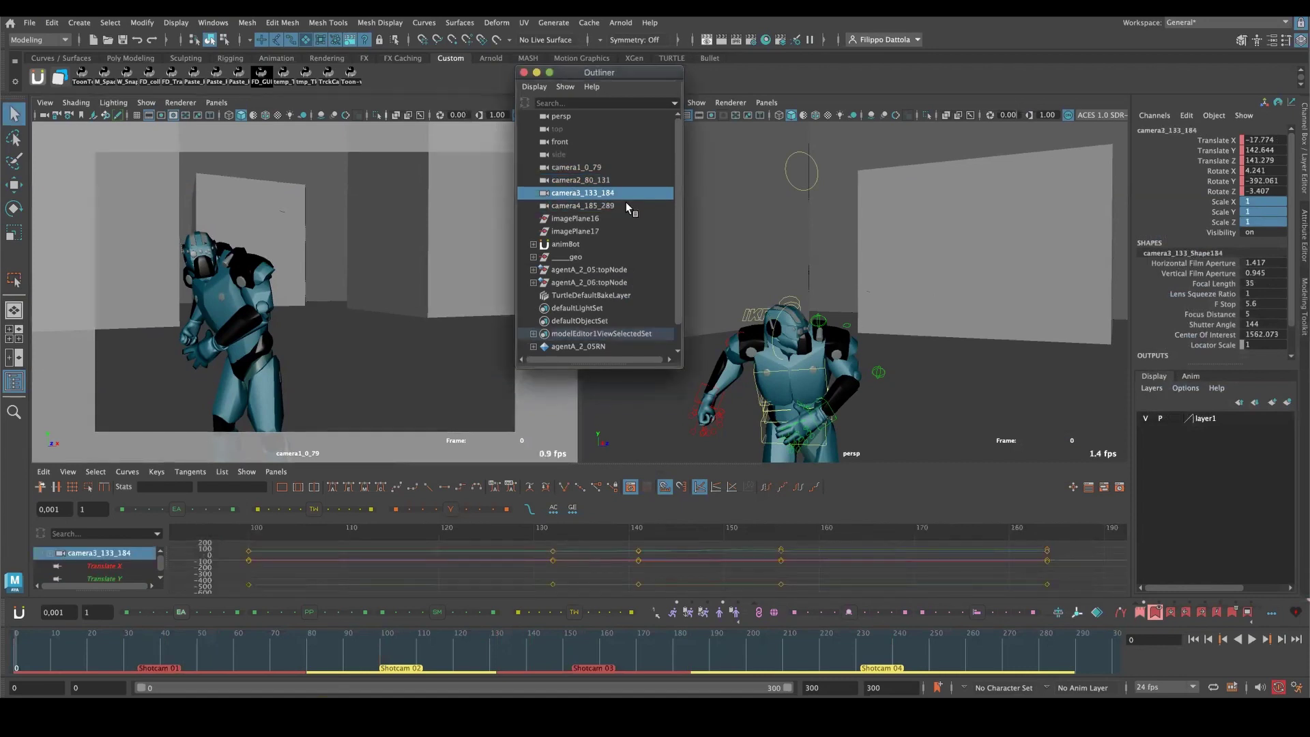
{"action": "left_click", "coordinate": [625, 203]}
{"action": "left_click", "coordinate": [615, 168]}
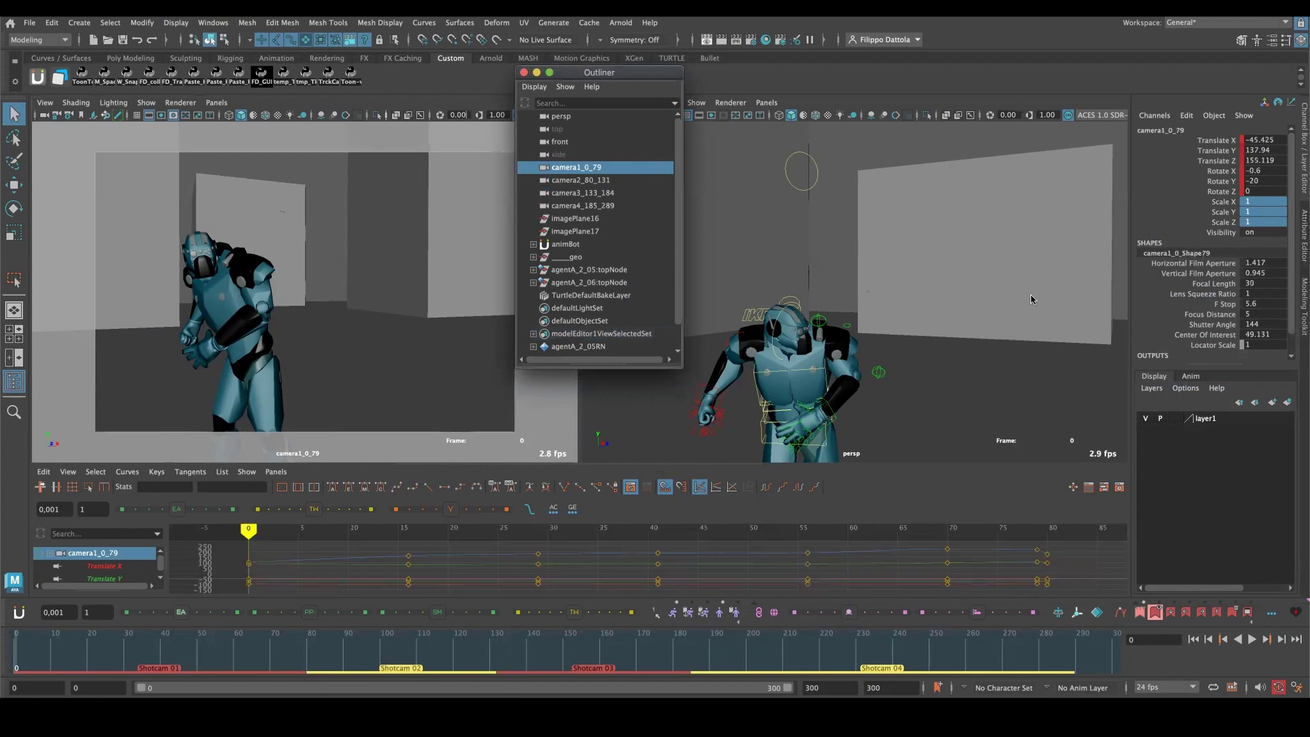
{"action": "left_click", "coordinate": [1119, 717]}
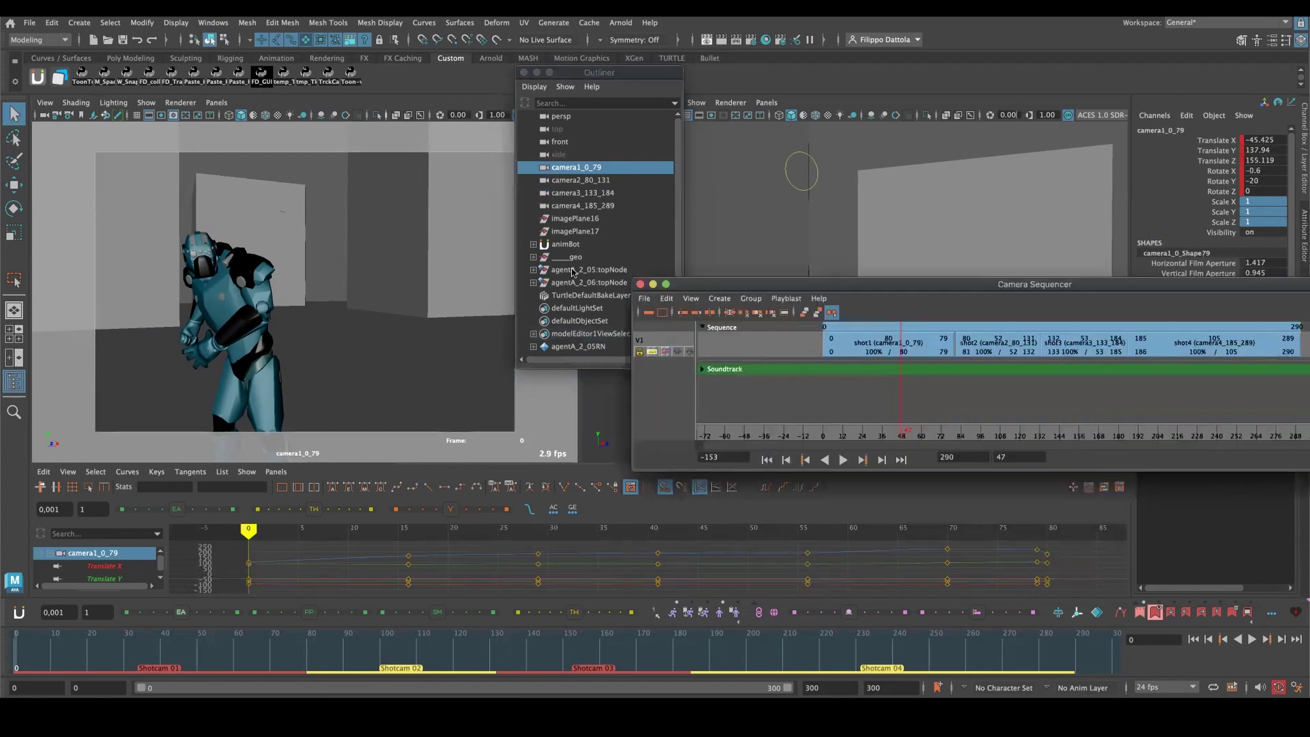
Create an ubercam from the four sequenced shots and move the Camera Sequencer out of the way.
{"action": "left_click", "coordinate": [1195, 640]}
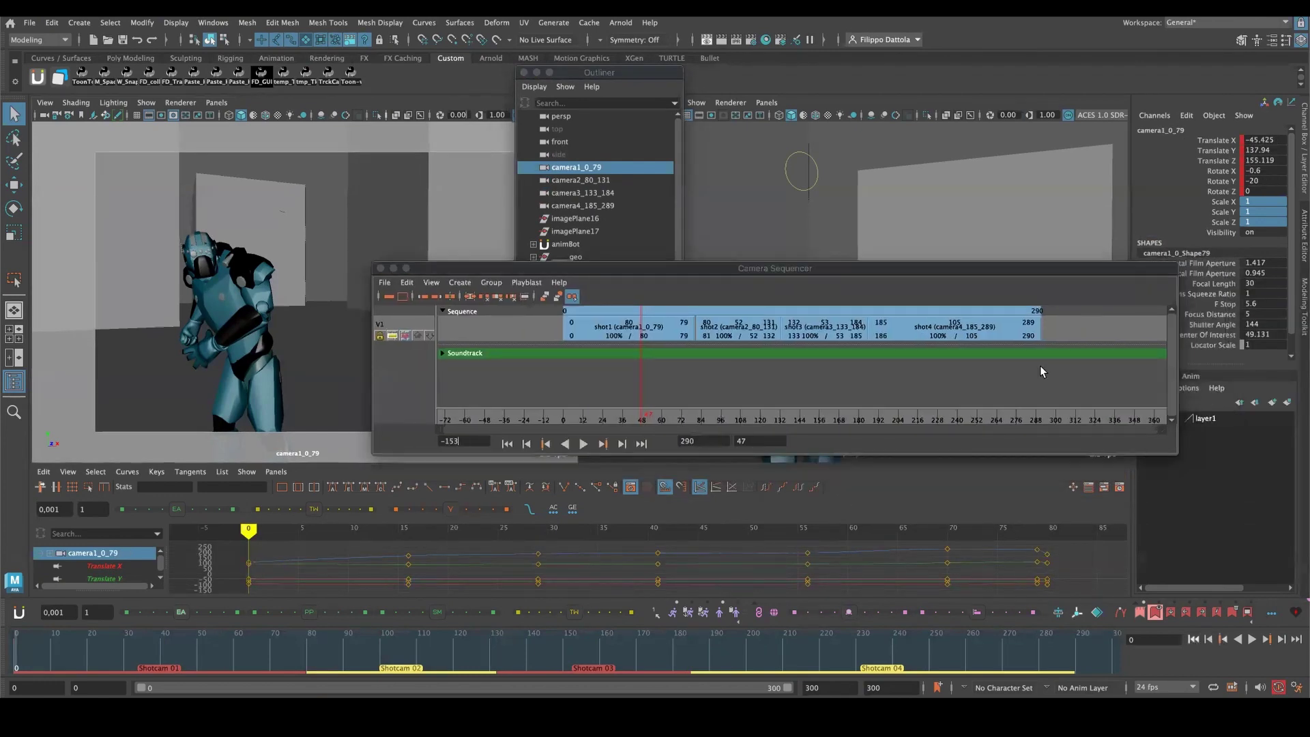
{"action": "left_click_drag", "start_coordinate": [1039, 368], "coordinate": [685, 369]}
{"action": "left_click", "coordinate": [456, 283]}
{"action": "left_click", "coordinate": [466, 317]}
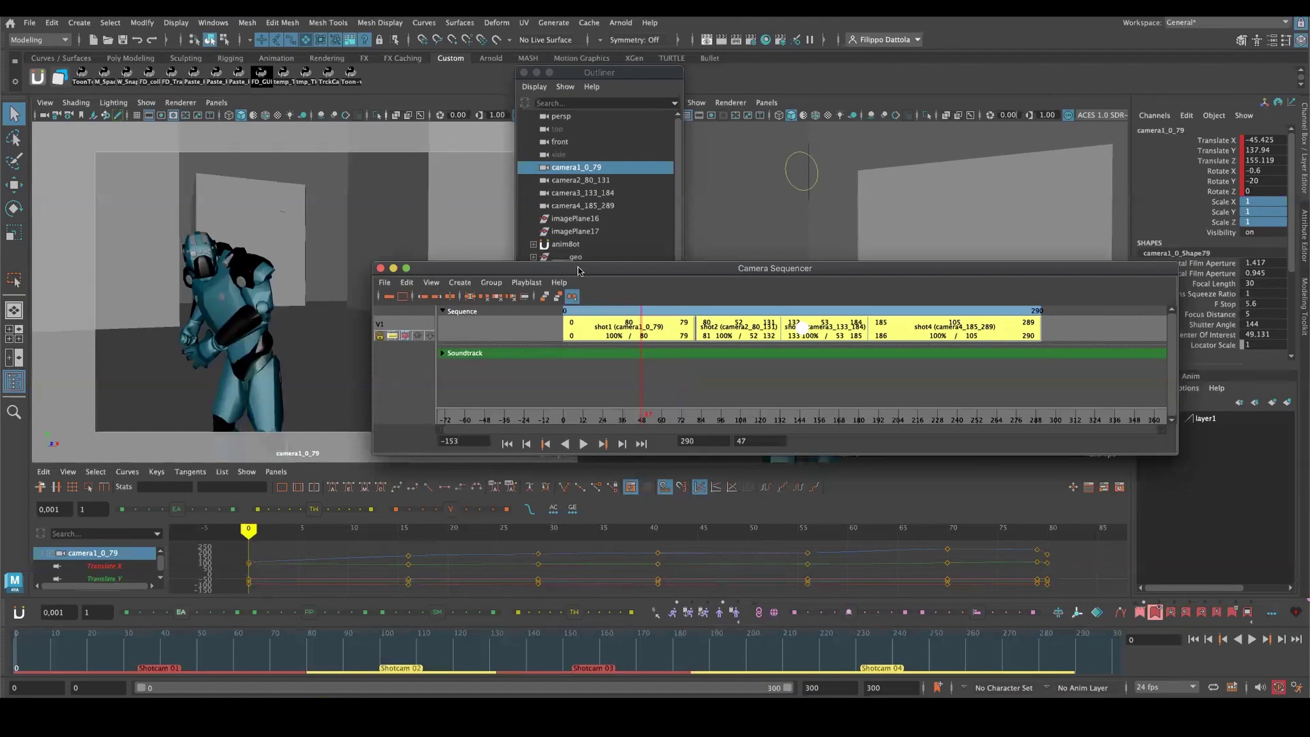
{"action": "left_click_drag", "start_coordinate": [578, 271], "coordinate": [938, 388]}
{"action": "left_click_drag", "start_coordinate": [1049, 387], "coordinate": [1217, 375]}
{"action": "left_click", "coordinate": [908, 372]}
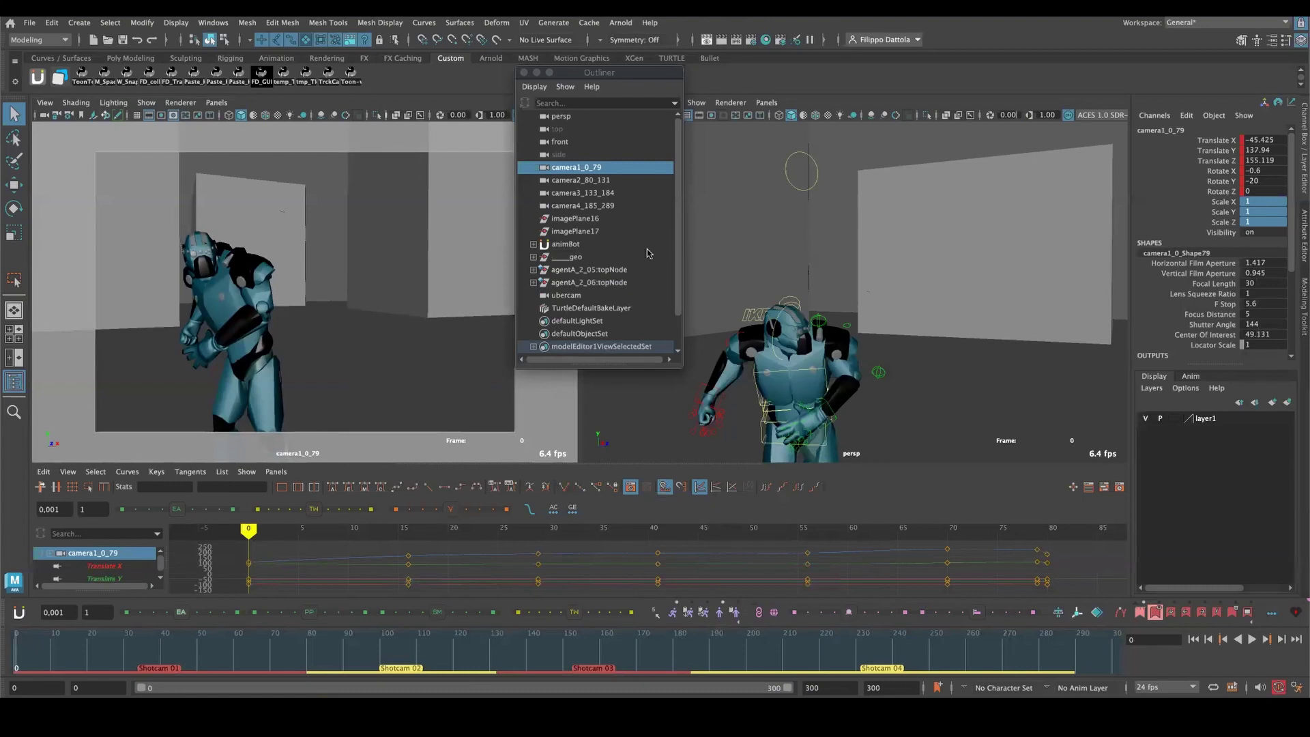
Look through the new ubercam in the camera viewport and scrub the timeline across all four shots.
{"action": "left_click", "coordinate": [565, 295]}
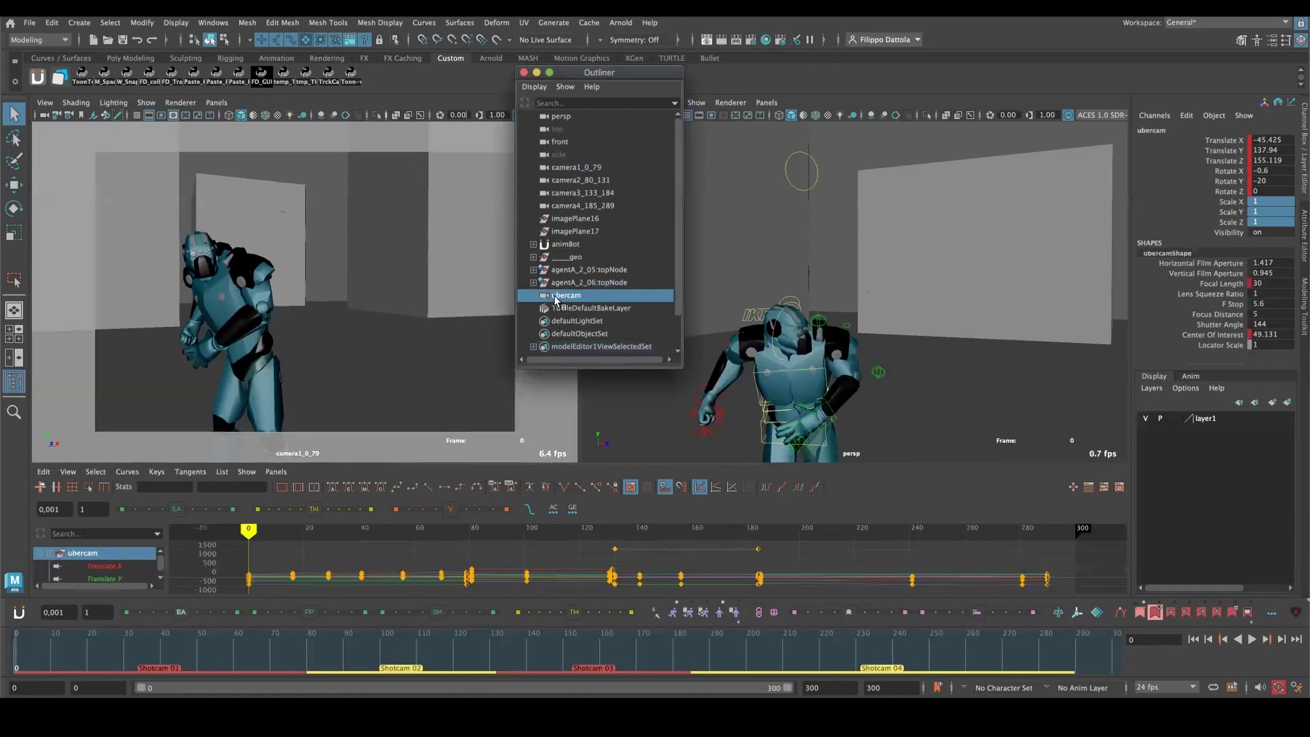
{"action": "left_click_drag", "start_coordinate": [557, 298], "coordinate": [413, 299]}
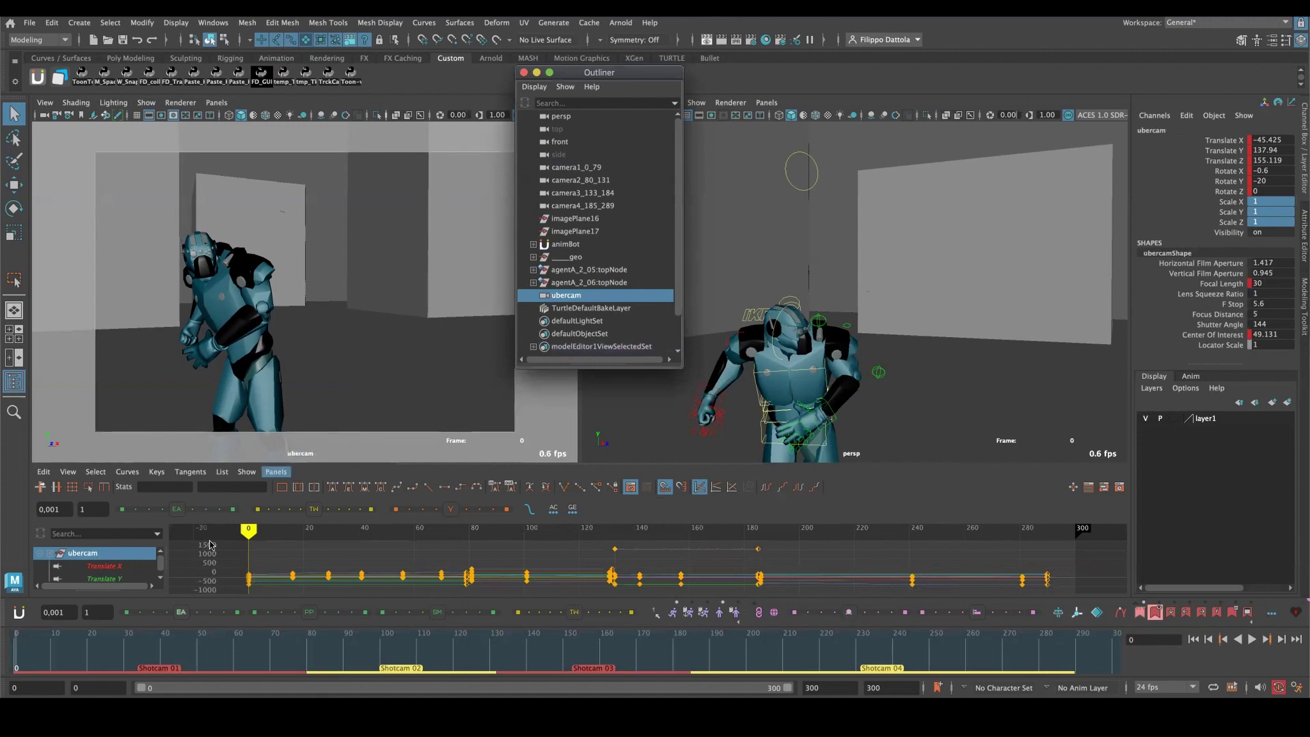
{"action": "left_click_drag", "start_coordinate": [11, 662], "coordinate": [26, 662]}
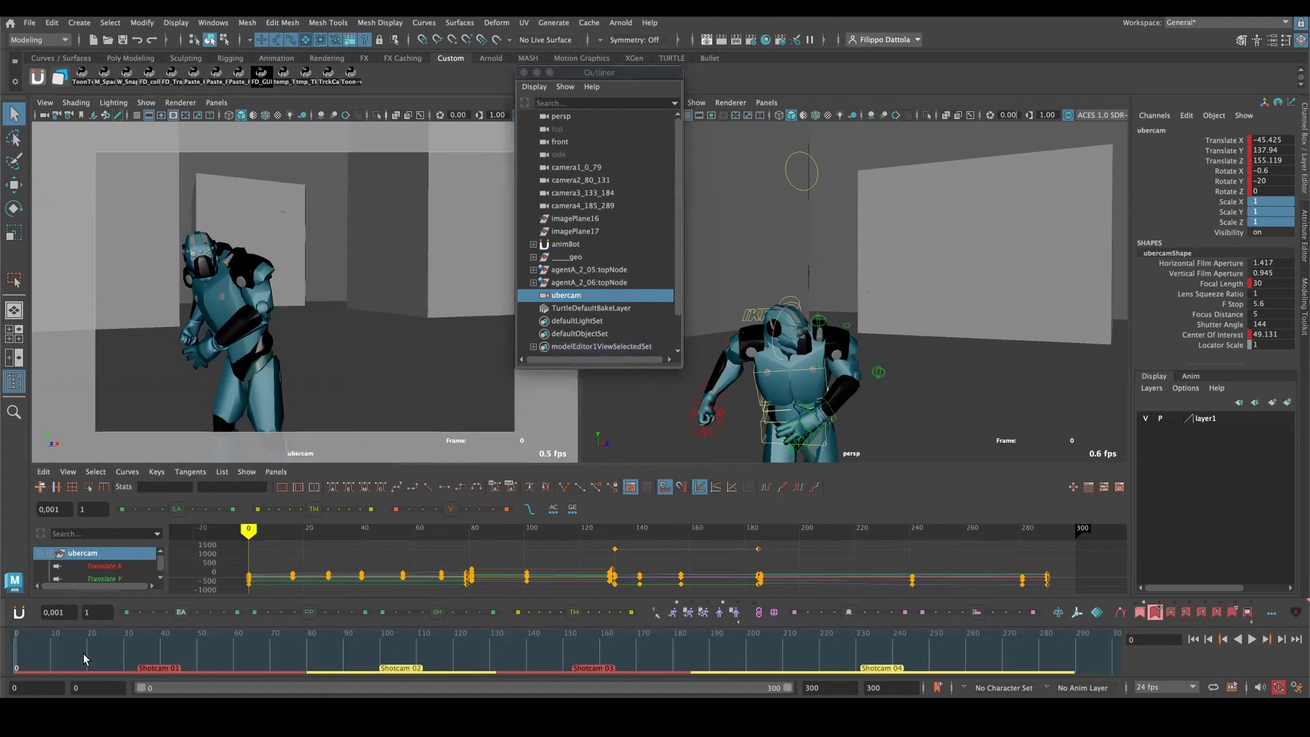
{"action": "left_click_drag", "start_coordinate": [132, 658], "coordinate": [936, 661]}
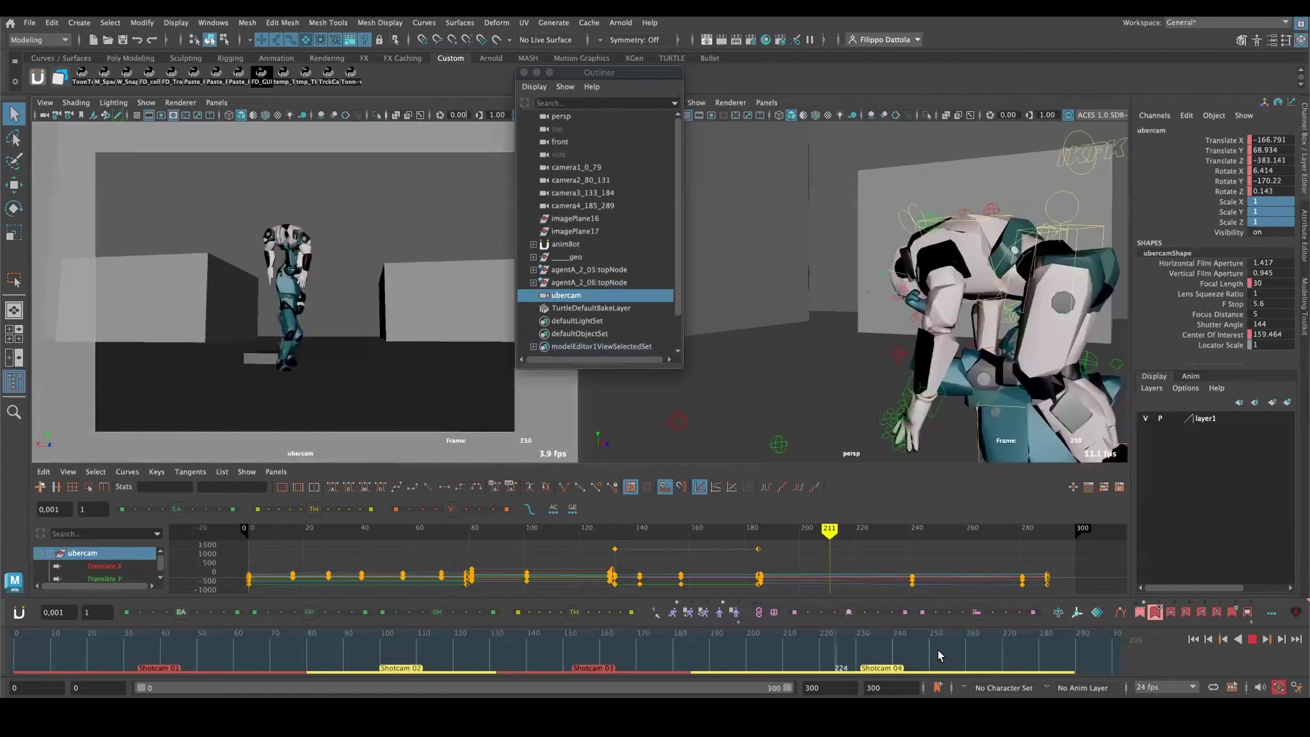
Limit the timeline to the Shotcam 03 and Shotcam 02 ranges in turn and play each through the ubercam.
{"action": "left_click", "coordinate": [1186, 612]}
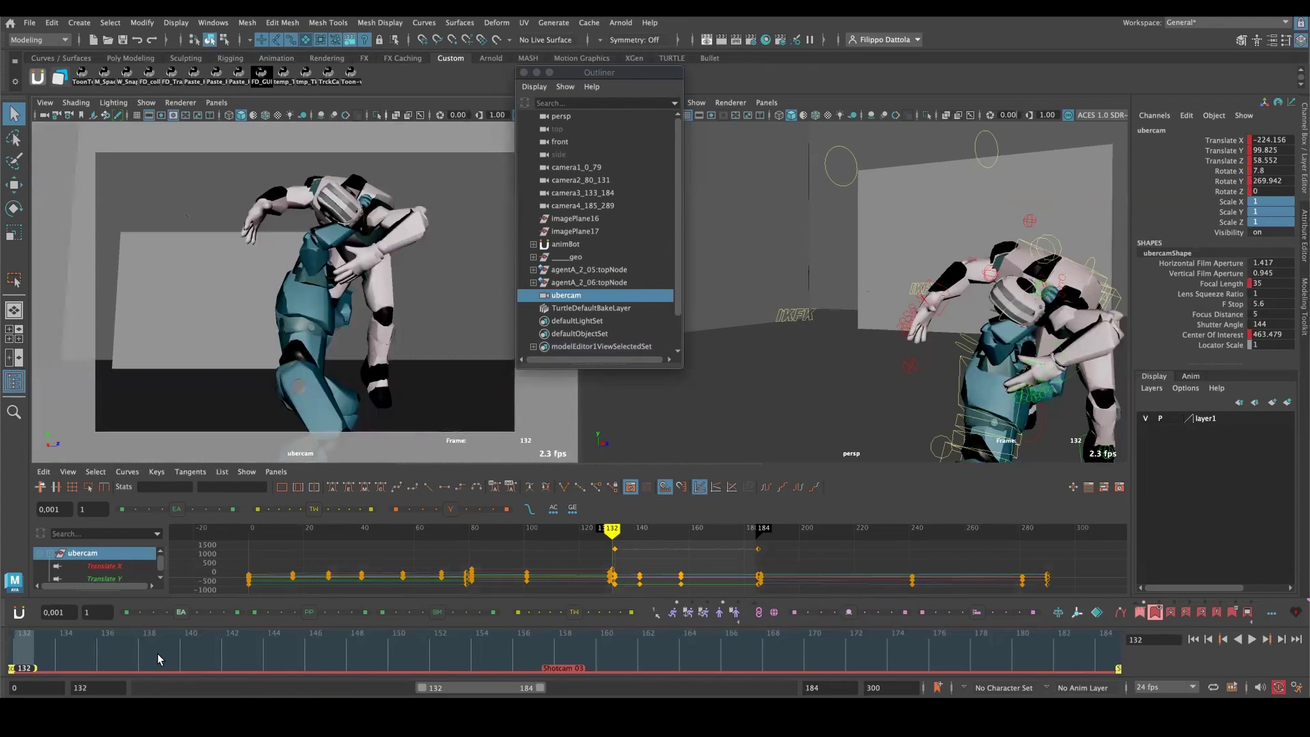
{"action": "key", "text": "alt+v"}
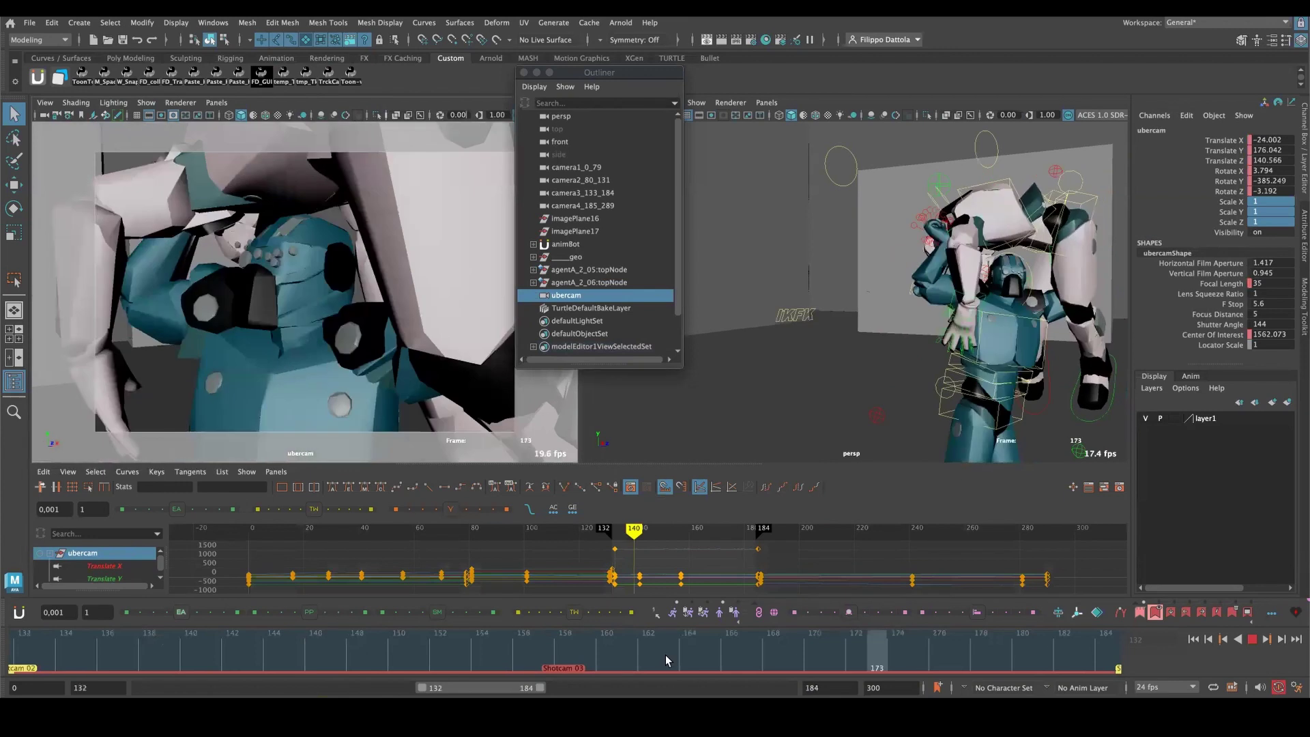
{"action": "left_click", "coordinate": [593, 659]}
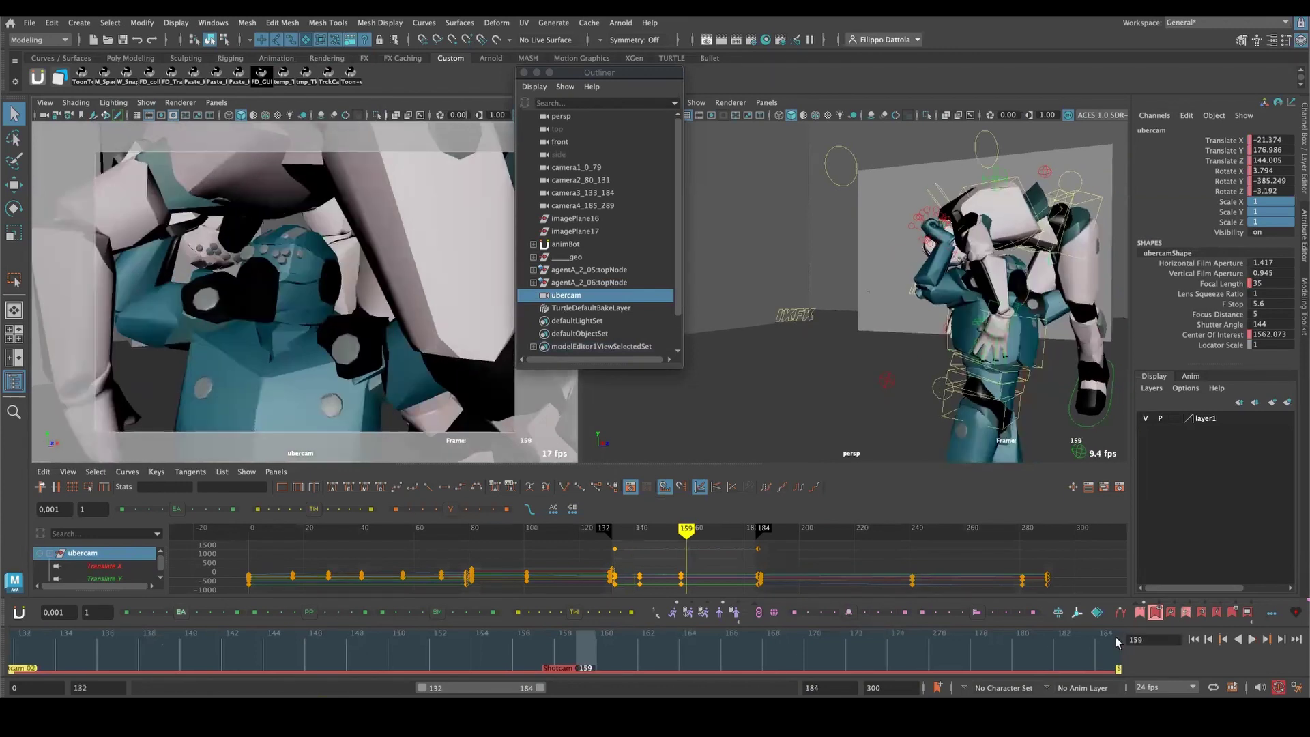
{"action": "left_click", "coordinate": [23, 668]}
{"action": "key", "text": "alt+v"}
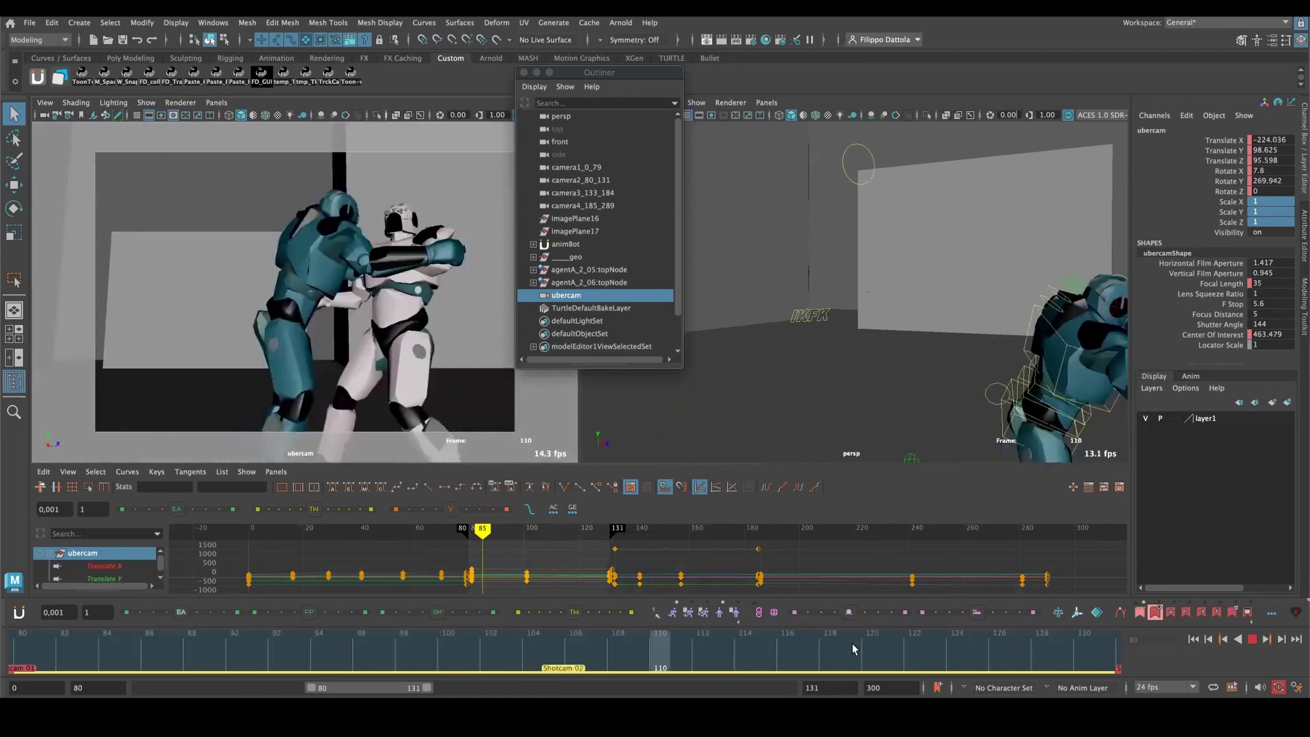
{"action": "left_click", "coordinate": [1251, 640]}
Limit the timeline to the Shotcam 01 range and play that shot through the ubercam.
{"action": "left_click", "coordinate": [1187, 612]}
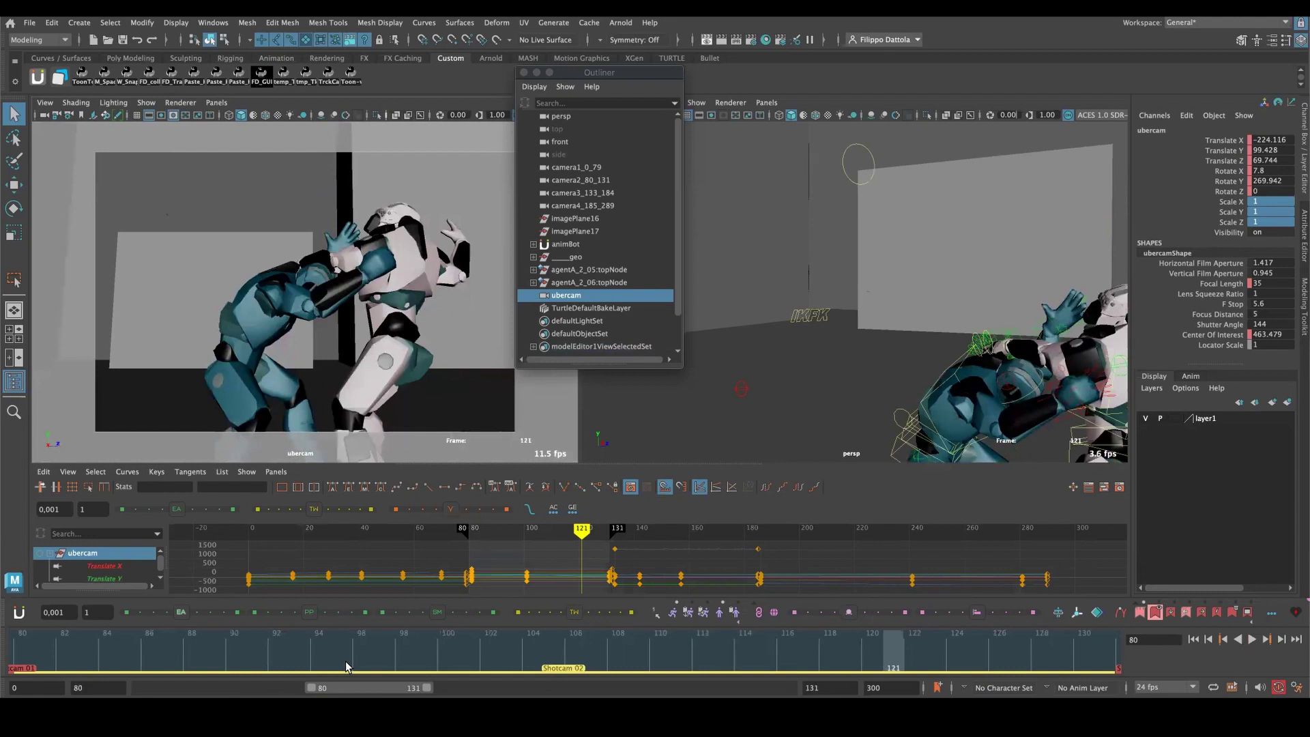
{"action": "left_click", "coordinate": [1188, 612]}
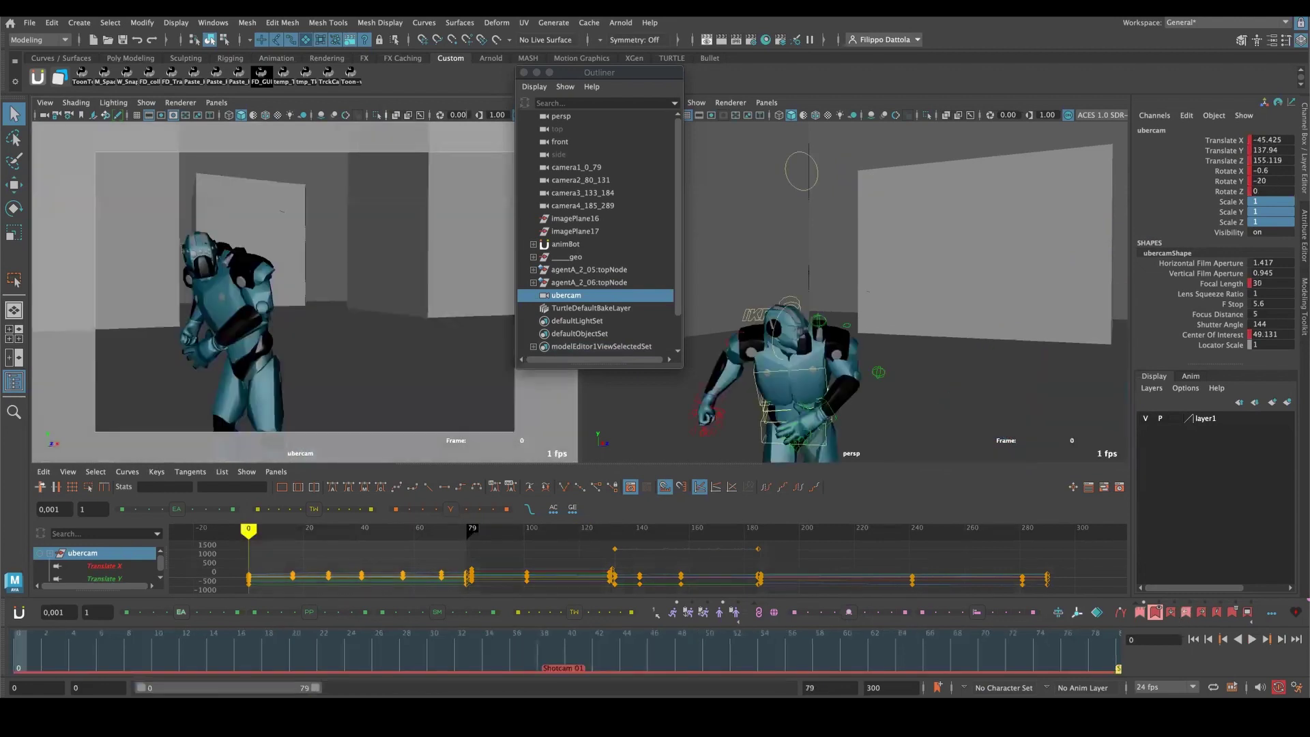
{"action": "left_click", "coordinate": [78, 650]}
{"action": "key", "text": "alt+v"}
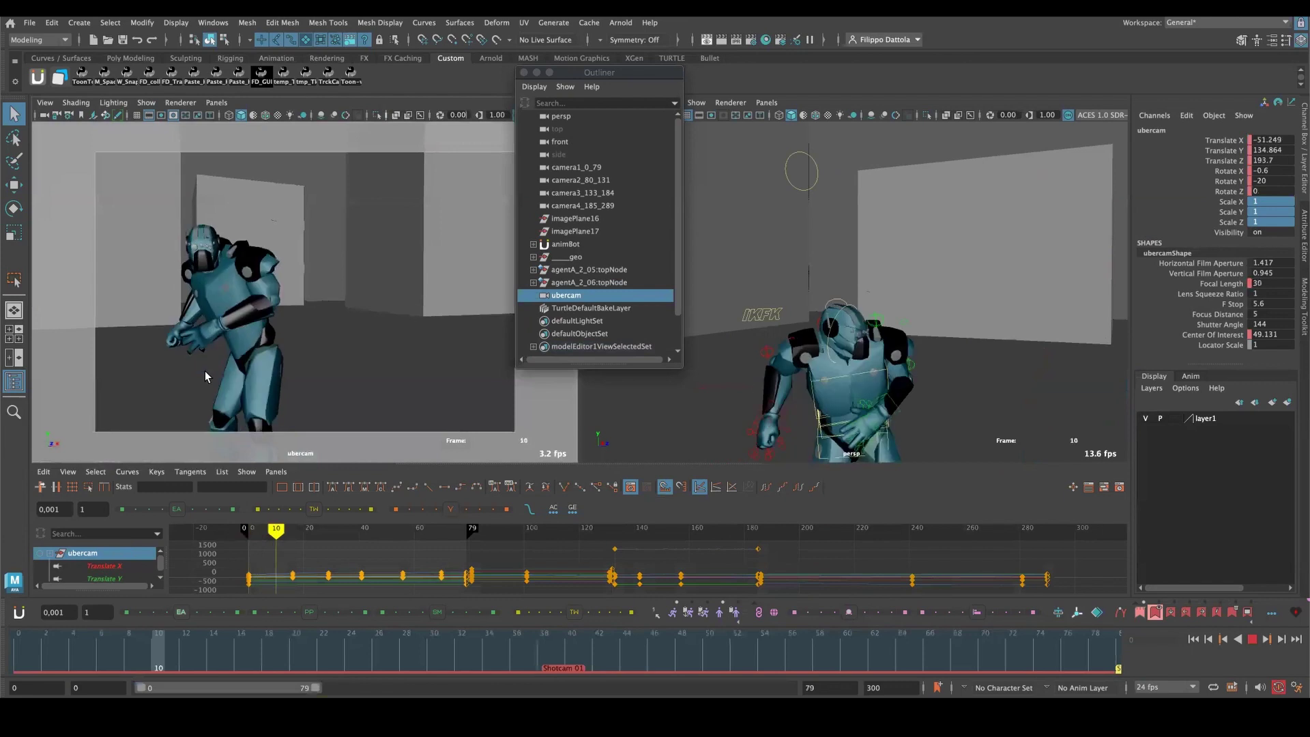
{"action": "key", "text": "alt+v"}
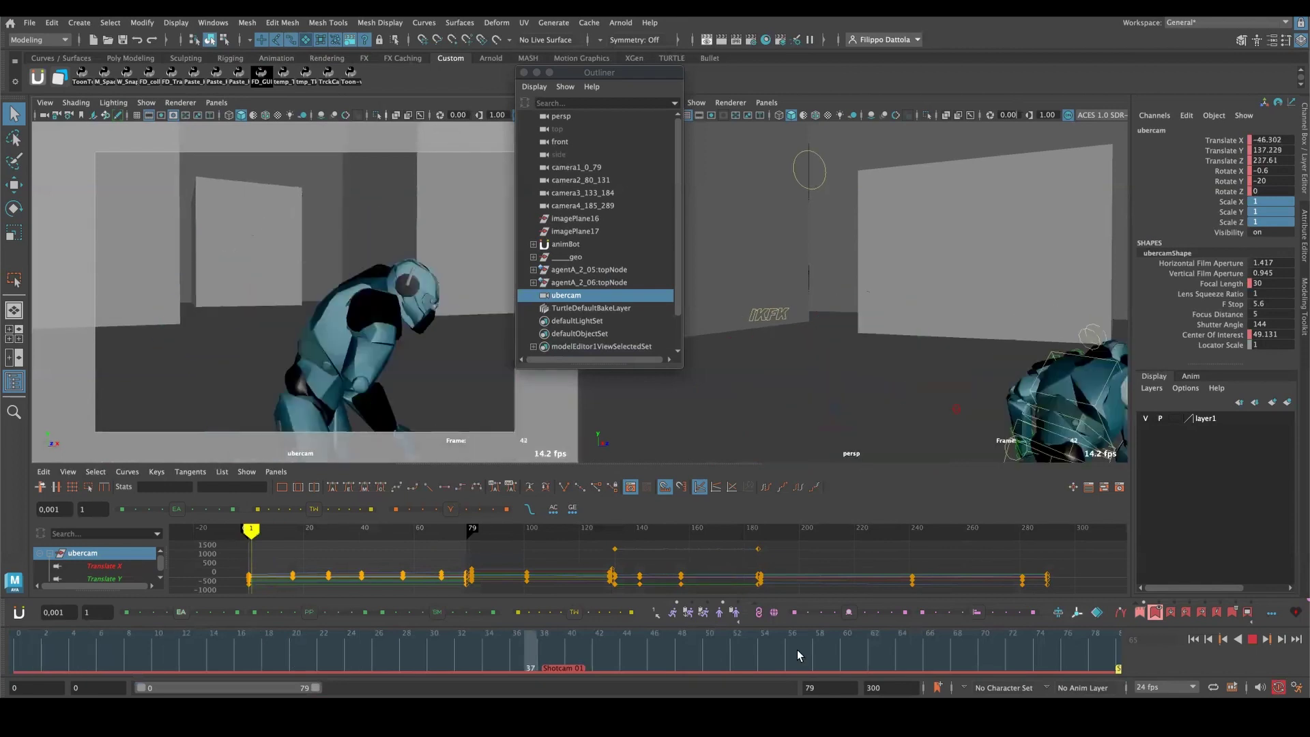
{"action": "key", "text": "alt+v"}
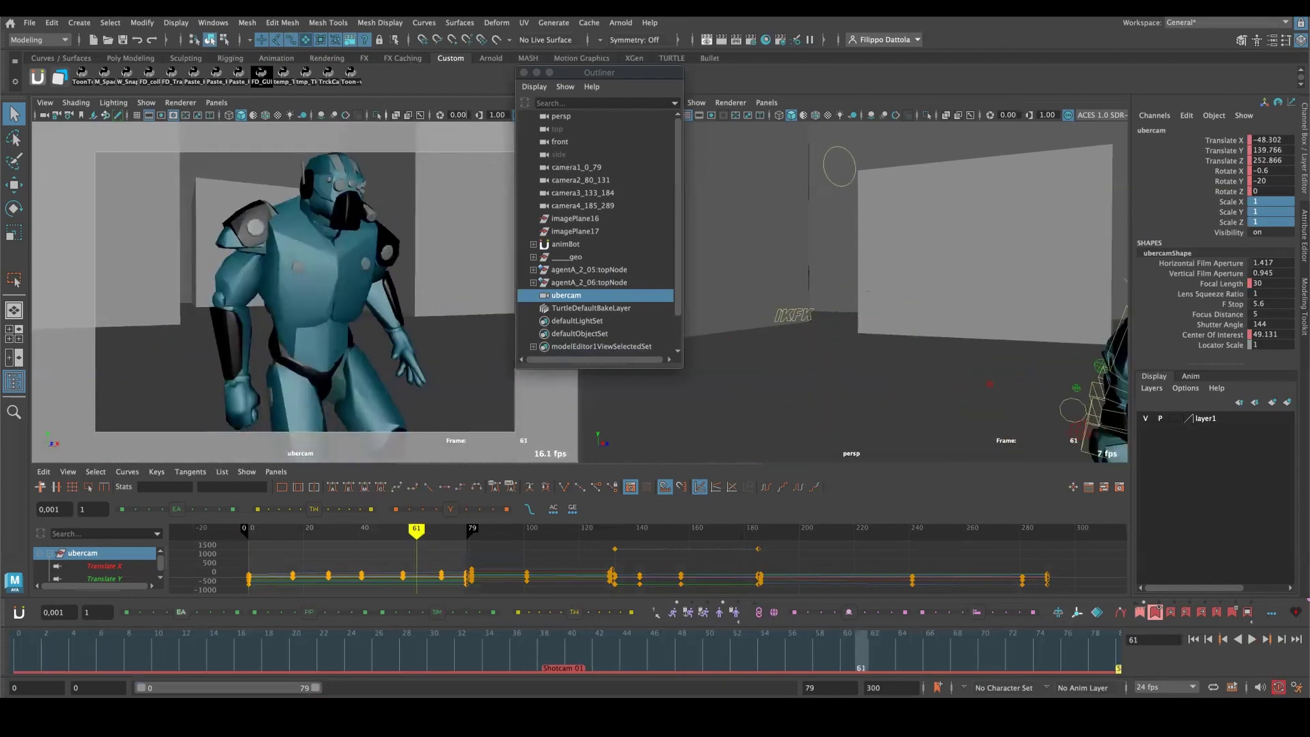
Check the shots in the Camera Sequencer, move it aside and select the four original shot cameras in the Outliner.
{"action": "left_click_drag", "start_coordinate": [1083, 293], "coordinate": [298, 300]}
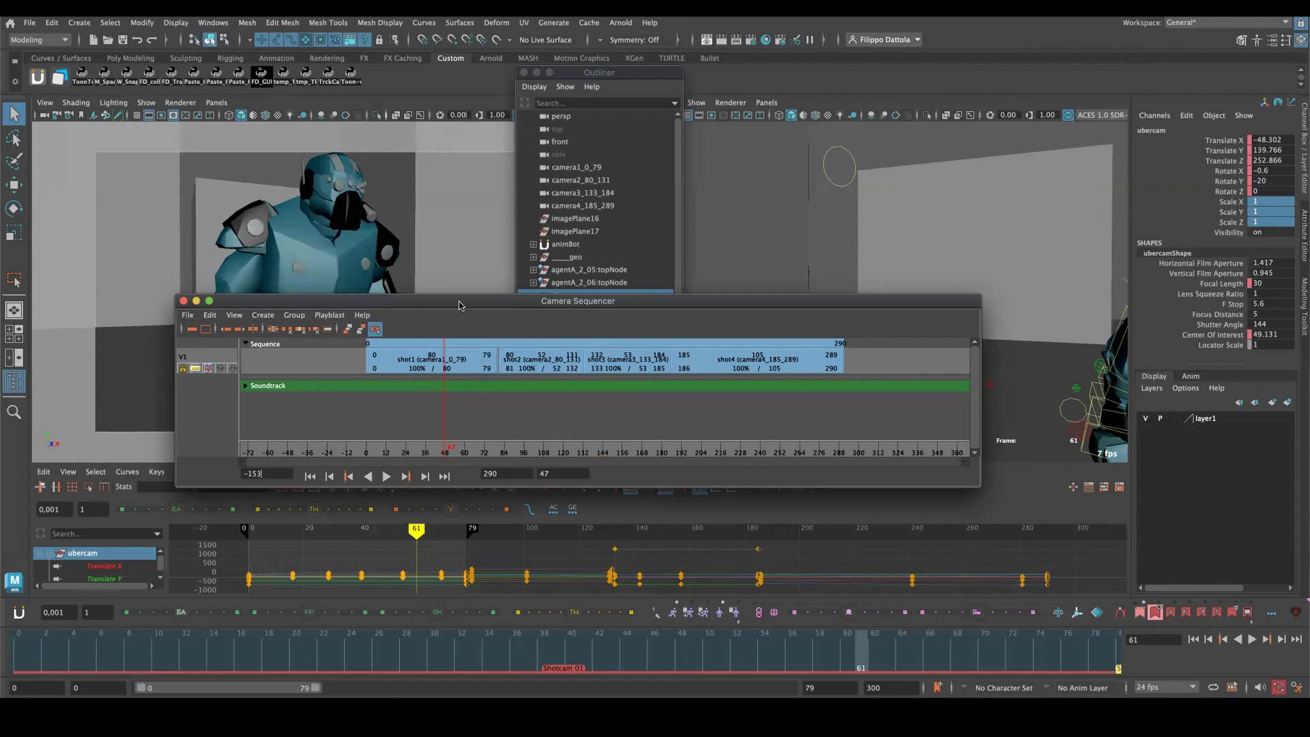
{"action": "left_click_drag", "start_coordinate": [471, 305], "coordinate": [1309, 402]}
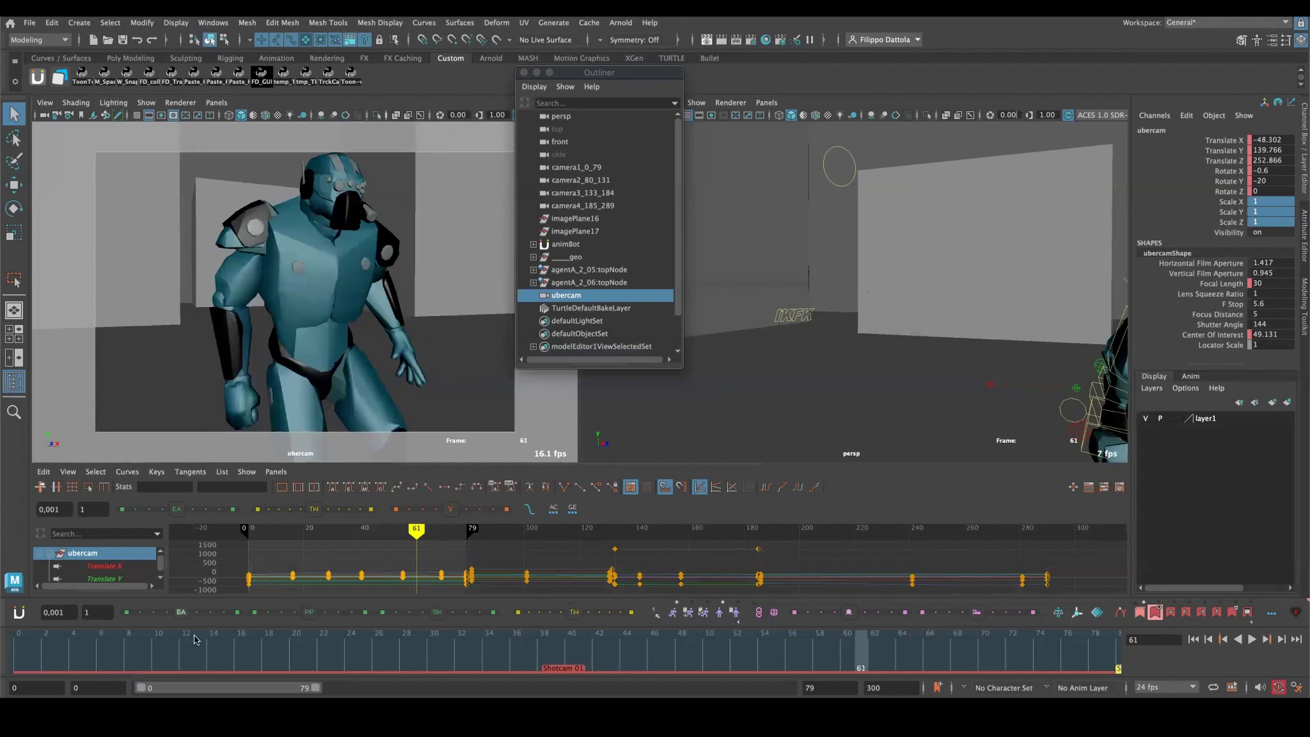
{"action": "left_click_drag", "start_coordinate": [68, 647], "coordinate": [172, 653]}
{"action": "left_click_drag", "start_coordinate": [626, 171], "coordinate": [619, 202]}
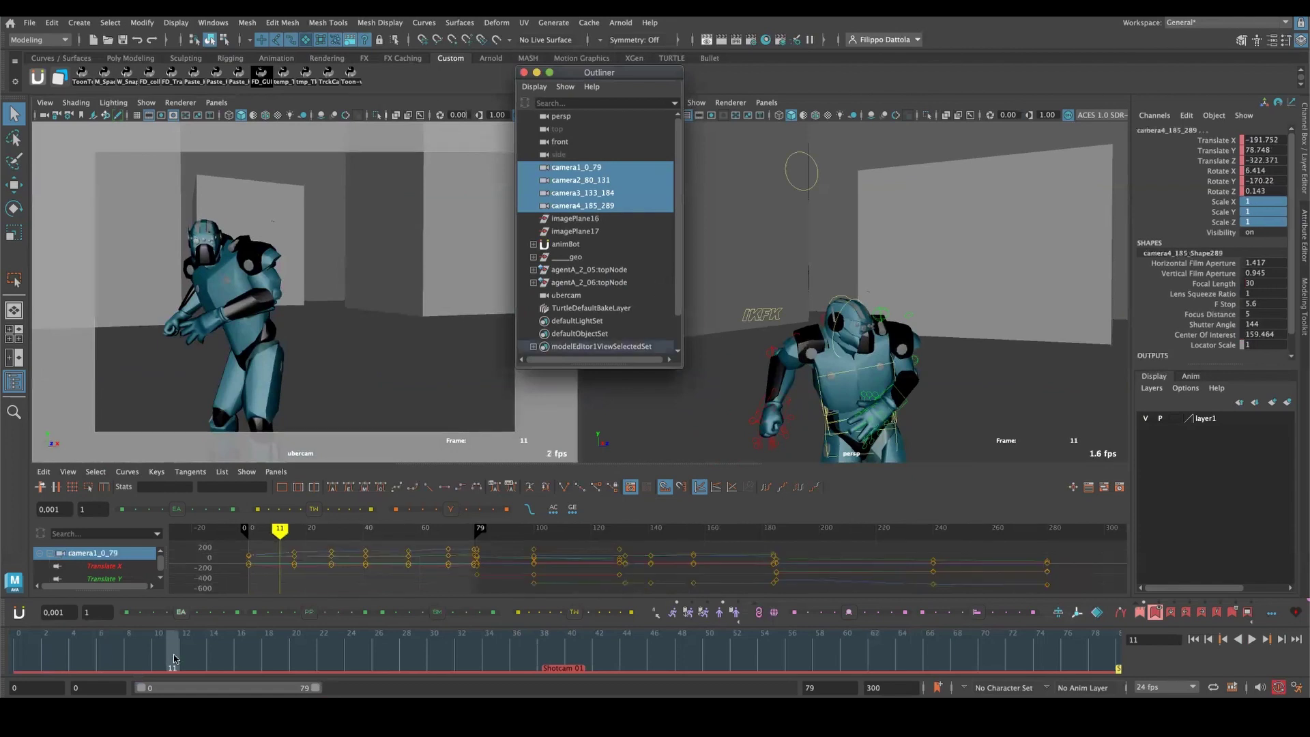
Play Shotcam 01 and Shotcam 02 through the ubercam and restore the full 0–300 playback range.
{"action": "key", "text": "alt+v"}
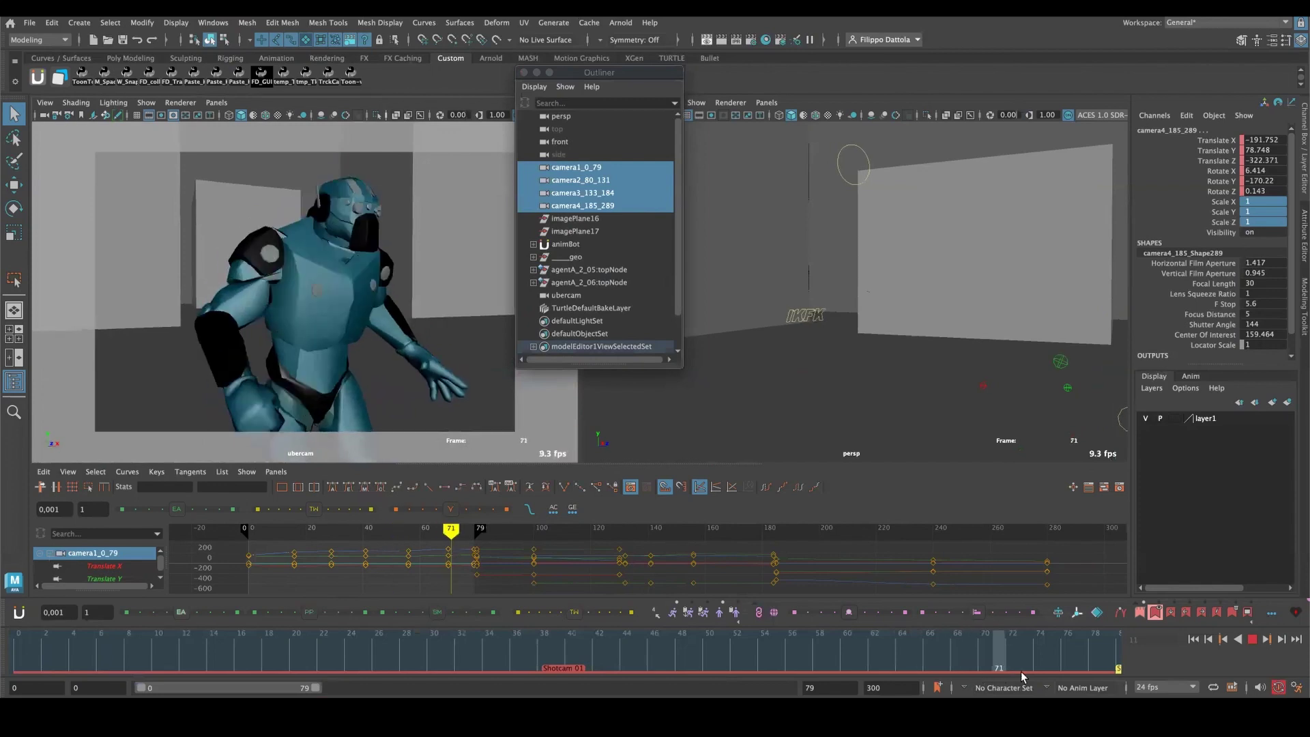
{"action": "key", "text": "alt+v"}
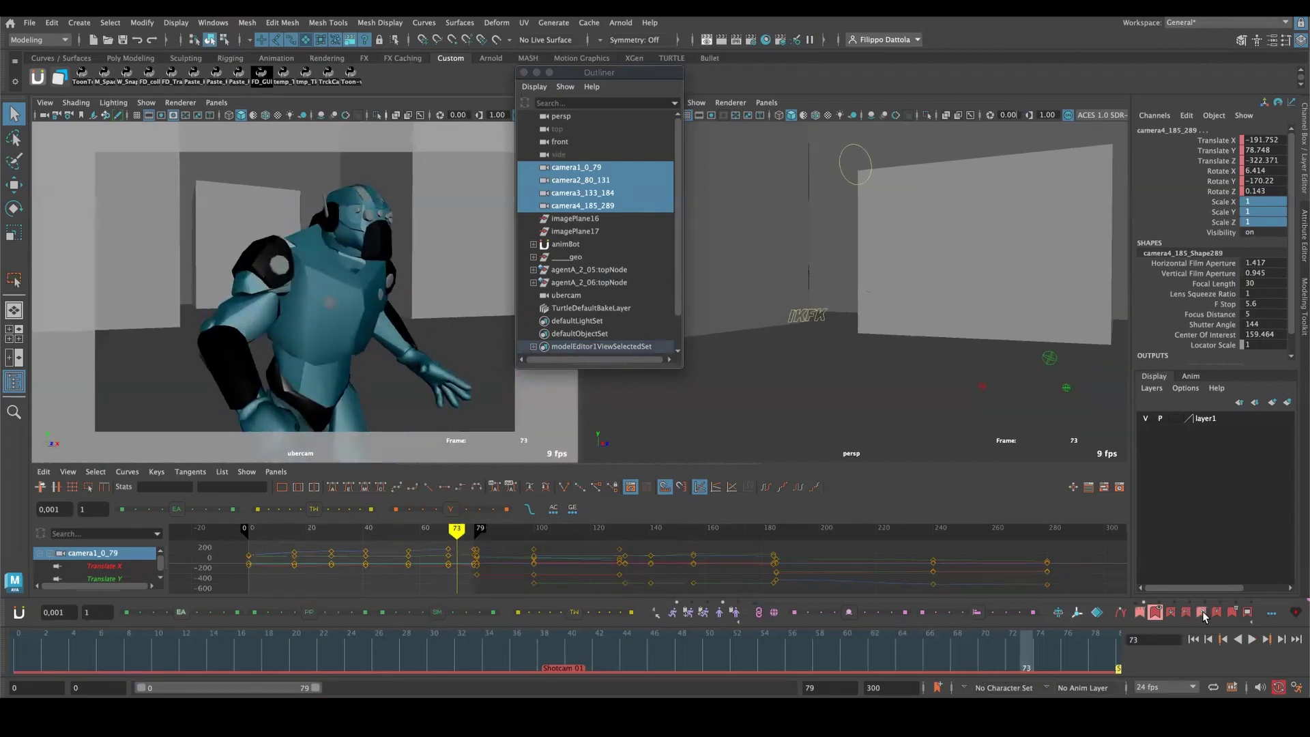
{"action": "left_click", "coordinate": [1202, 611]}
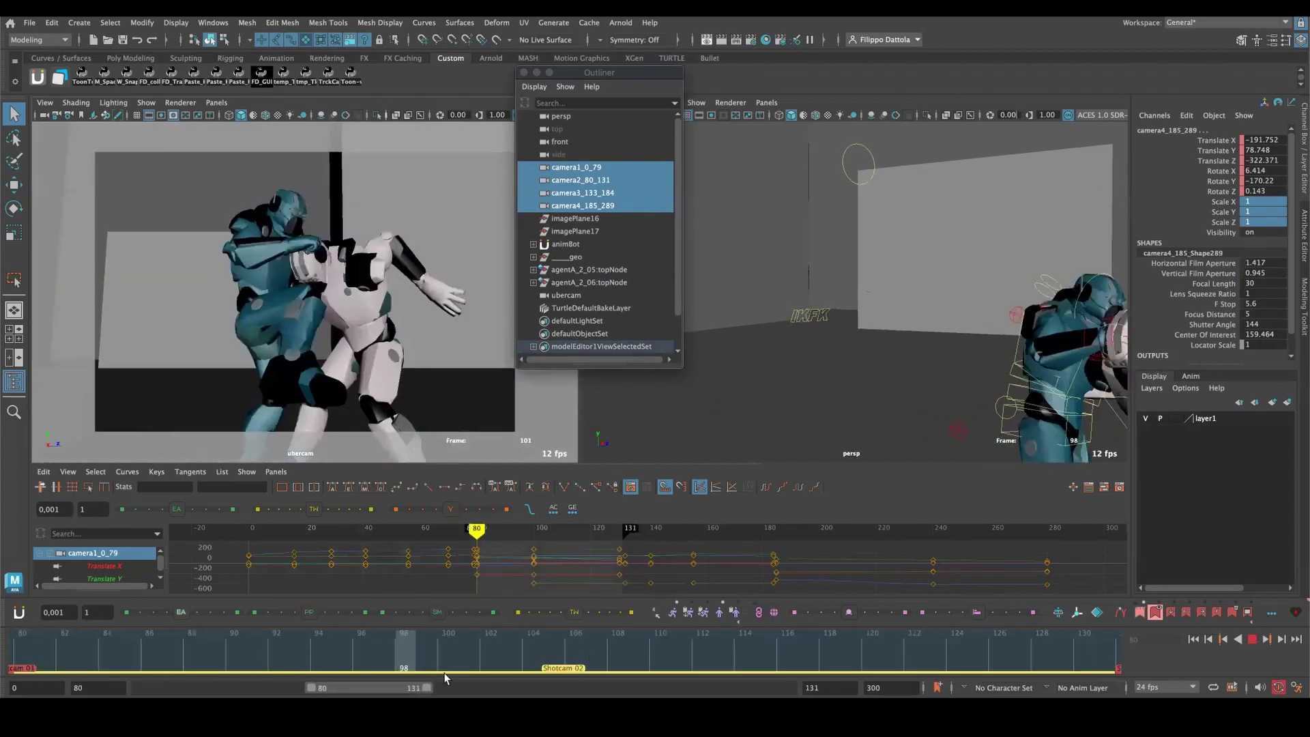
{"action": "key", "text": "alt+v"}
{"action": "double_click", "coordinate": [399, 686]}
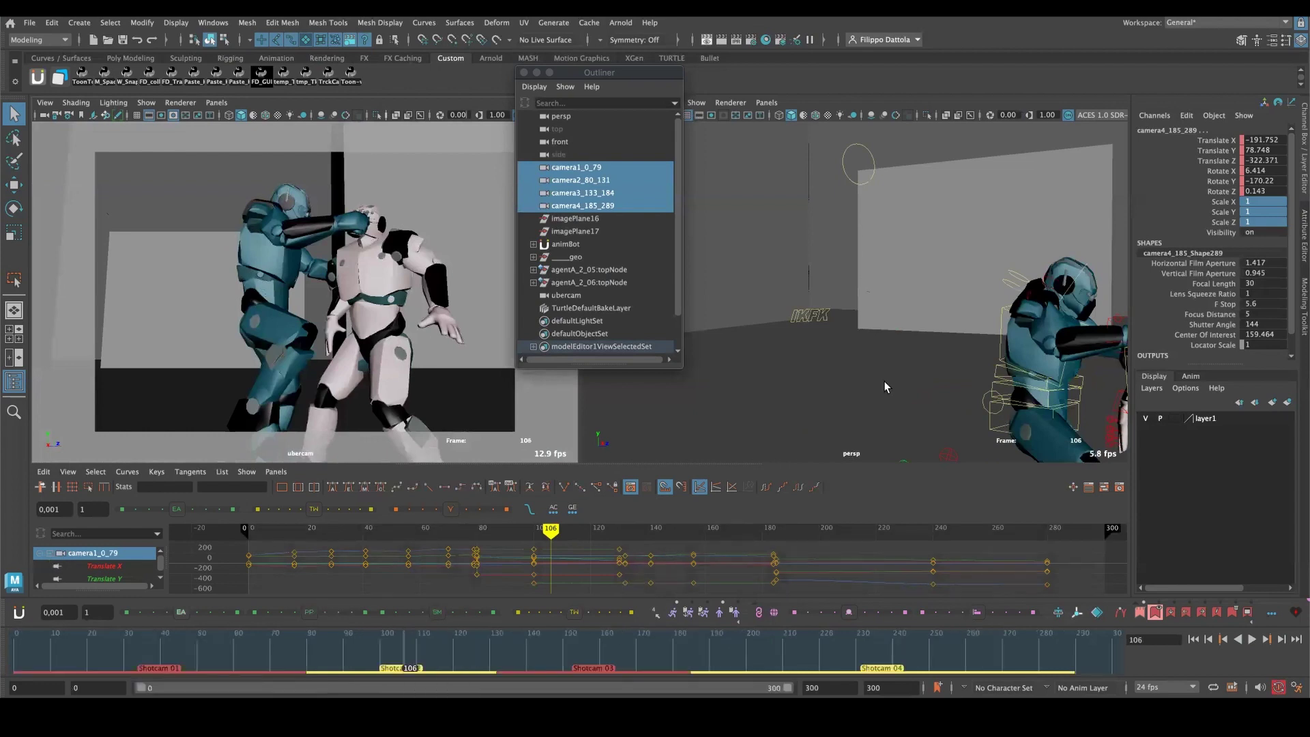